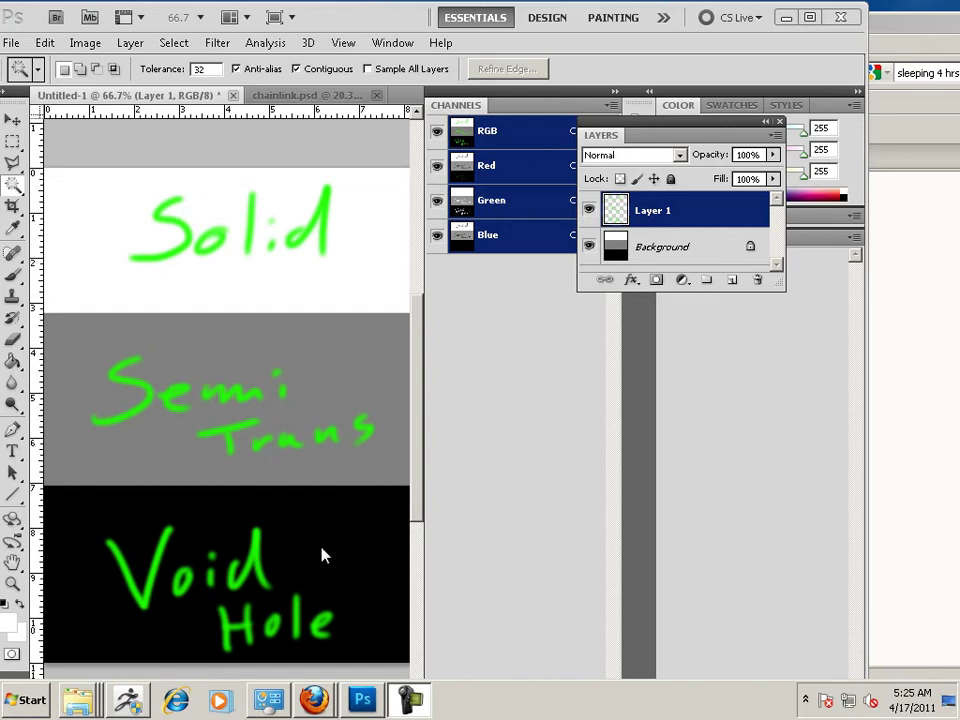
Switch to the chainlink.psd document and collapse the Channels panel to enlarge the canvas area.
{"action": "left_click", "coordinate": [296, 96]}
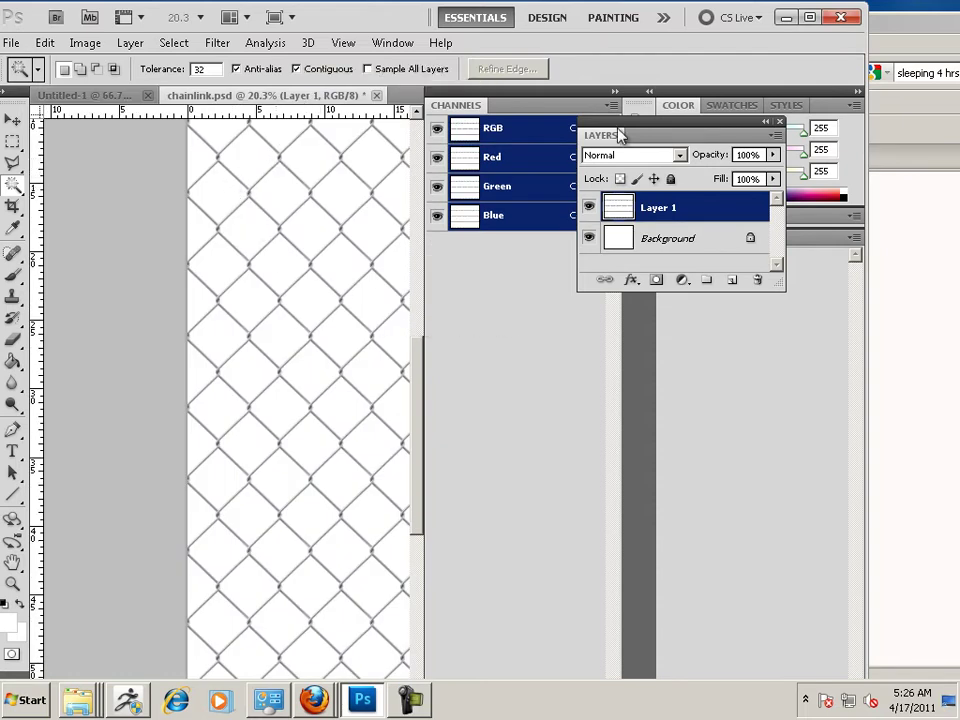
{"action": "left_click", "coordinate": [618, 96]}
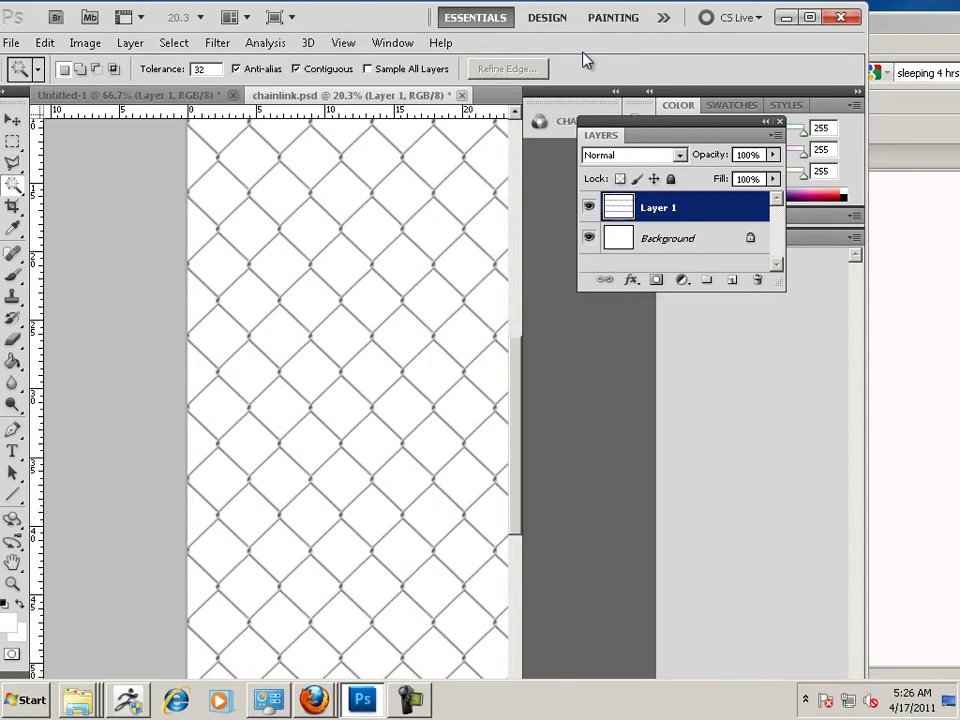
{"action": "scroll", "coordinate": [422, 221], "scroll_direction": "up", "scroll_amount": 6, "text": "alt"}
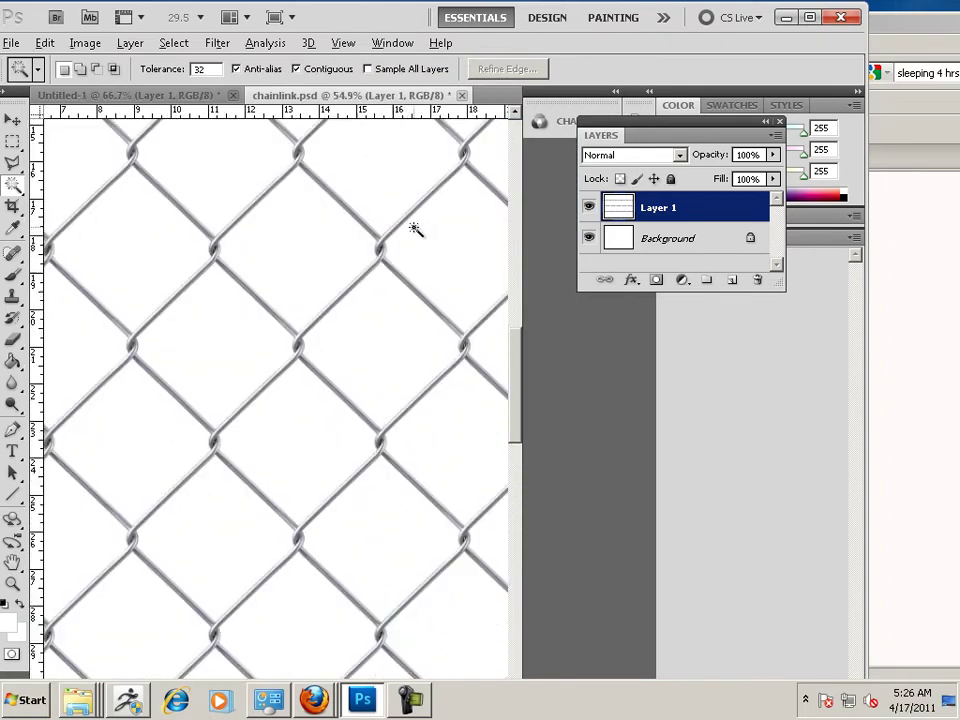
{"action": "scroll", "coordinate": [415, 229], "scroll_direction": "up", "scroll_amount": 2, "text": "alt"}
{"action": "scroll", "coordinate": [415, 229], "scroll_direction": "down", "scroll_amount": 5, "text": "alt"}
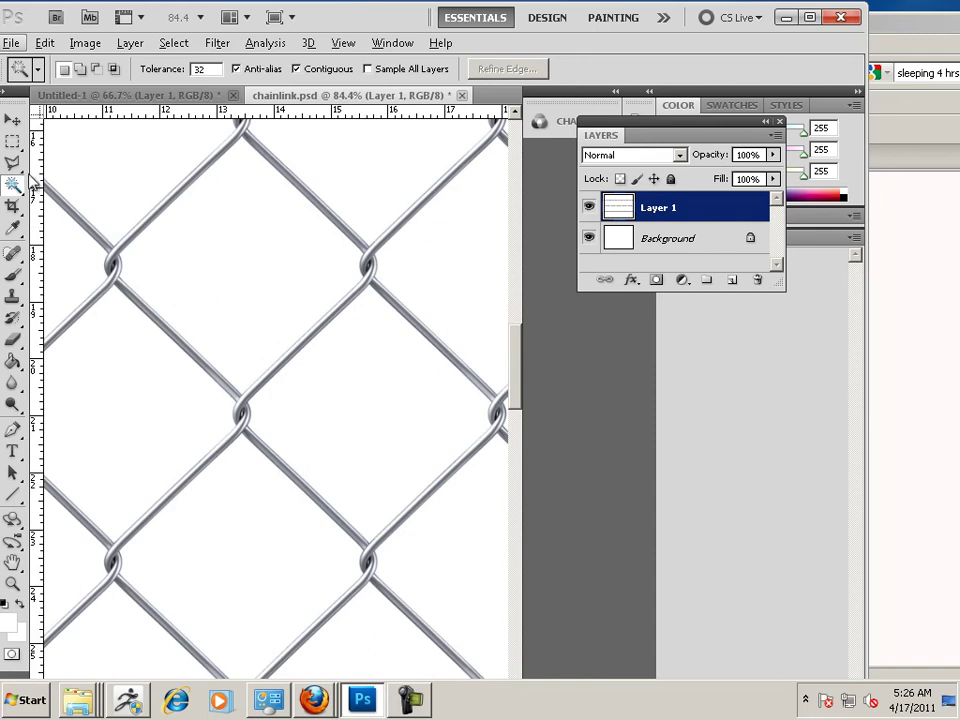
{"action": "left_click", "coordinate": [204, 251]}
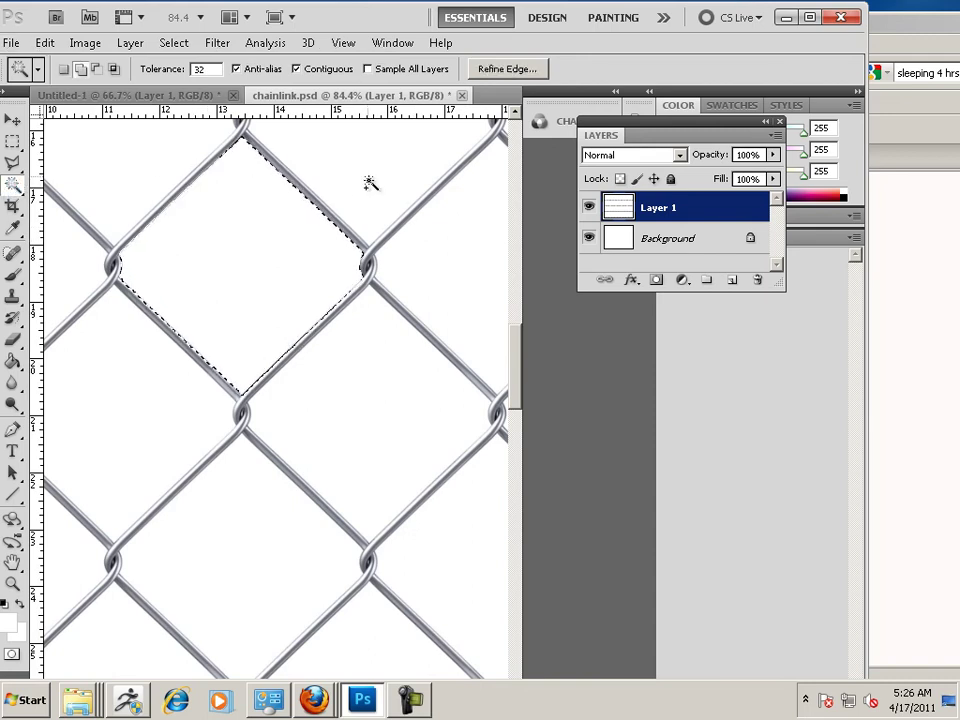
{"action": "left_click", "coordinate": [452, 282], "text": "shift"}
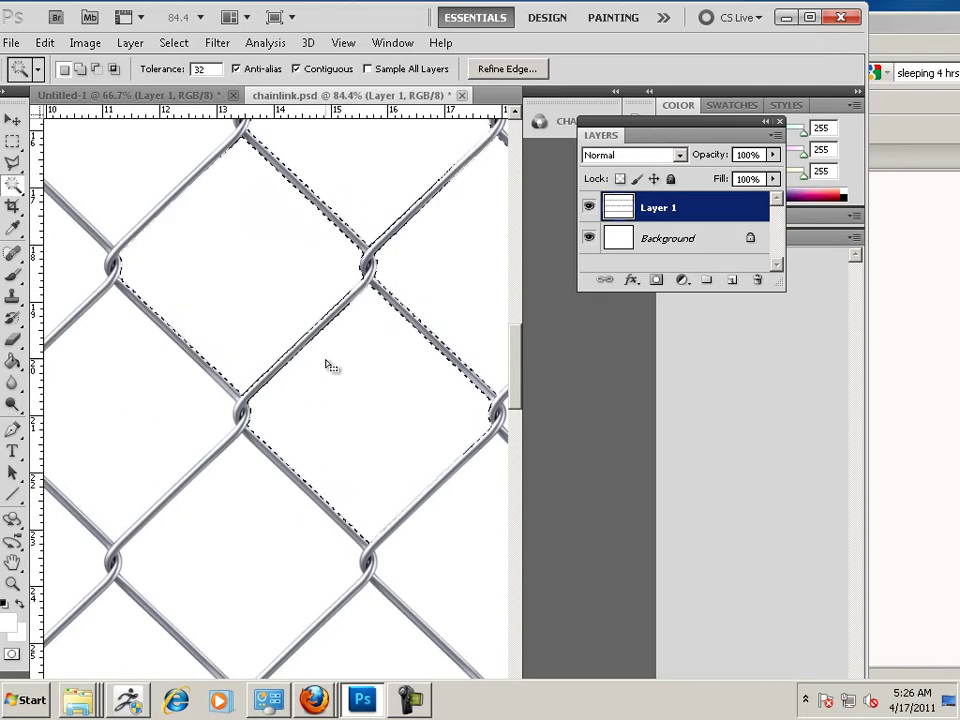
{"action": "left_click", "coordinate": [355, 289], "text": "shift"}
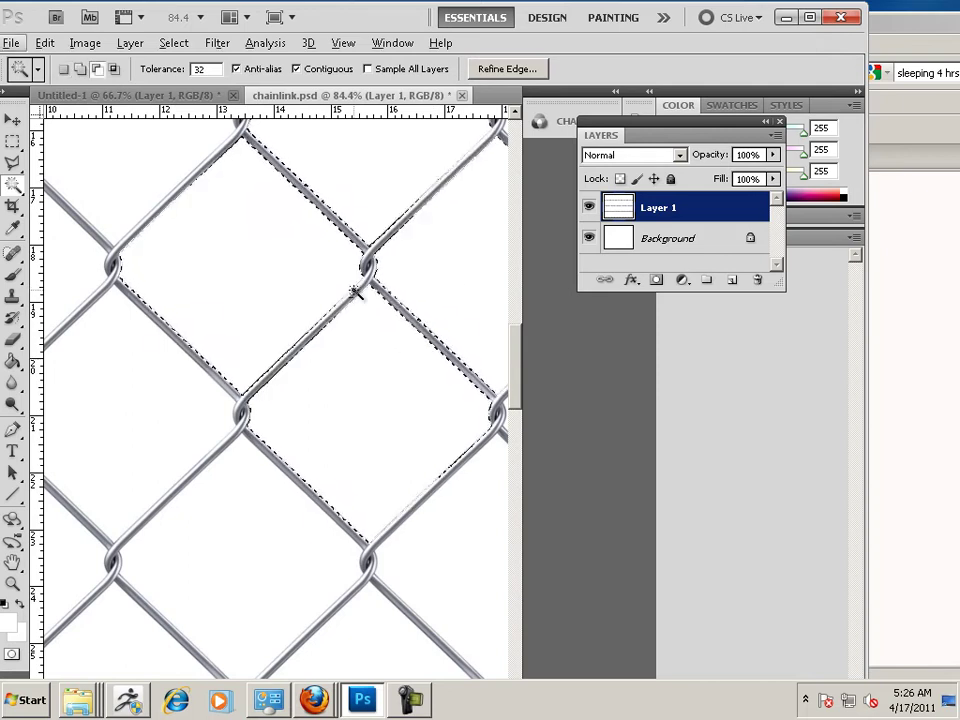
{"action": "left_click_drag", "start_coordinate": [296, 300], "coordinate": [334, 422]}
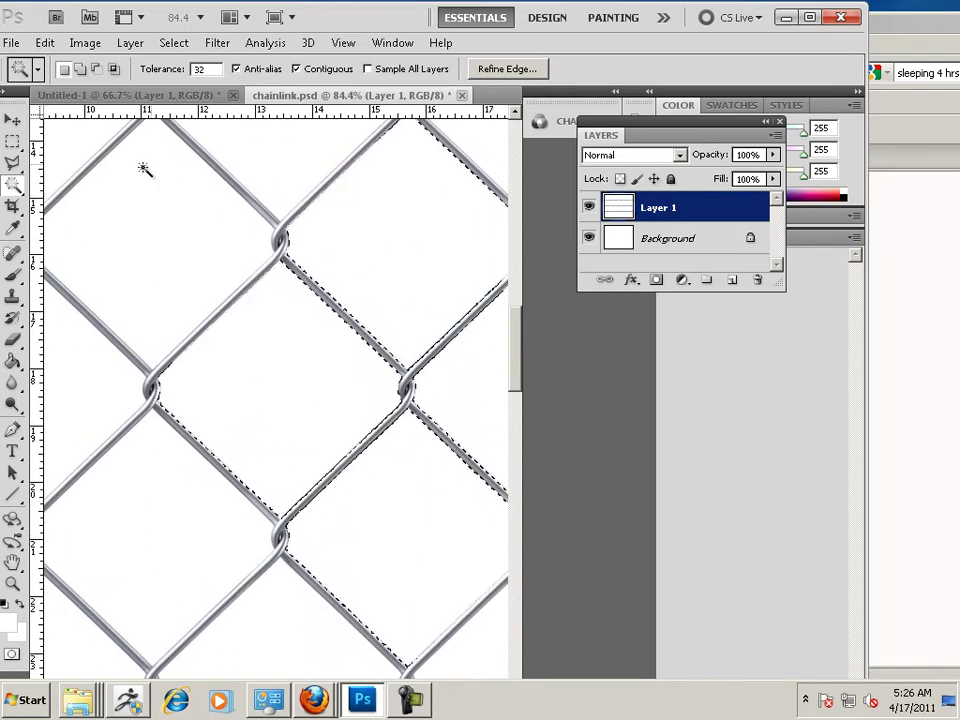
{"action": "left_click", "coordinate": [174, 43]}
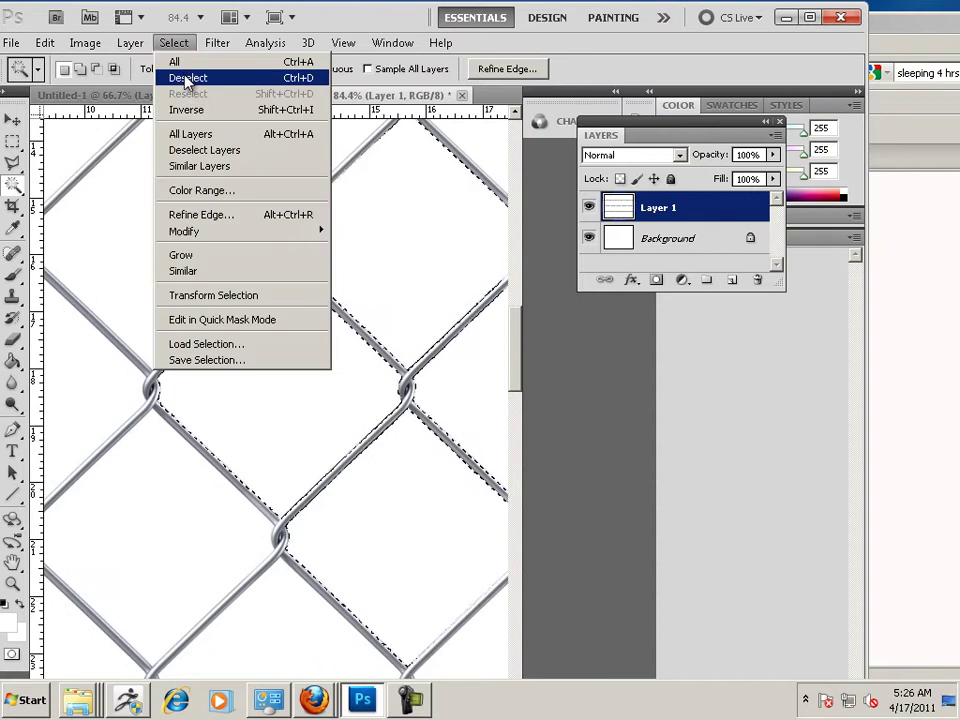
{"action": "left_click", "coordinate": [186, 79]}
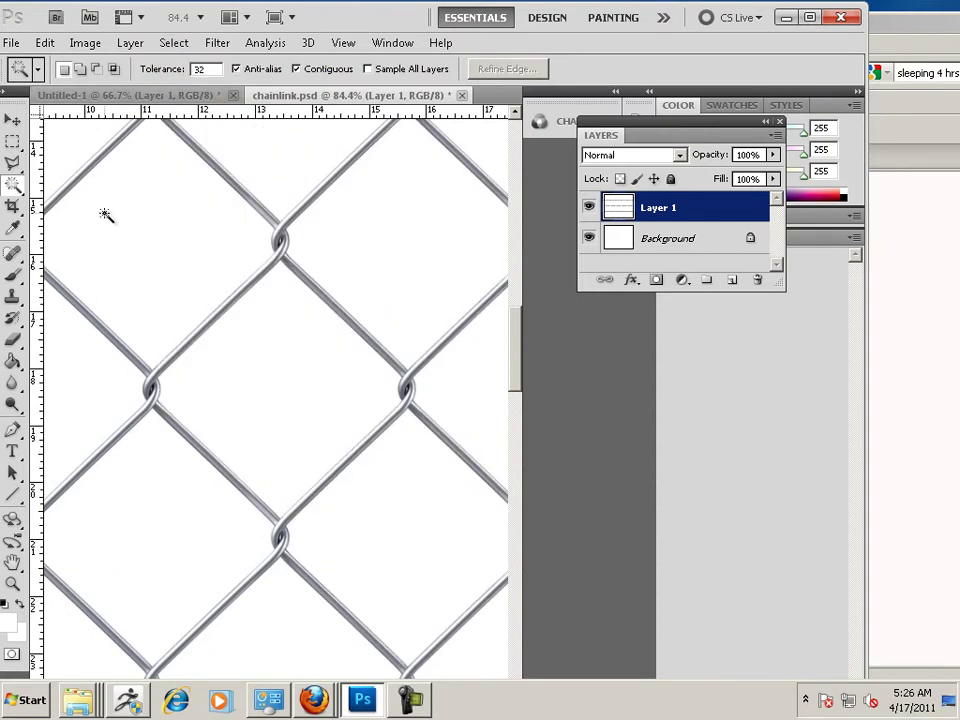
Marquee-select one complete fence diamond and transform the selection so each edge cuts through the centre of a wire knot.
{"action": "left_click", "coordinate": [13, 142]}
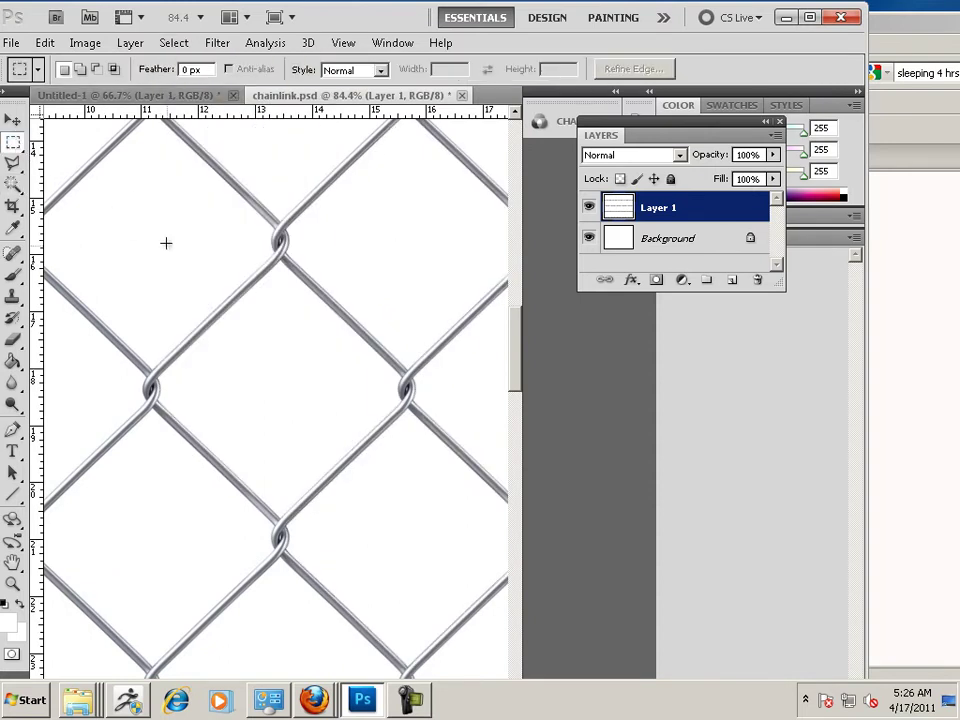
{"action": "left_click_drag", "start_coordinate": [281, 475], "coordinate": [407, 550]}
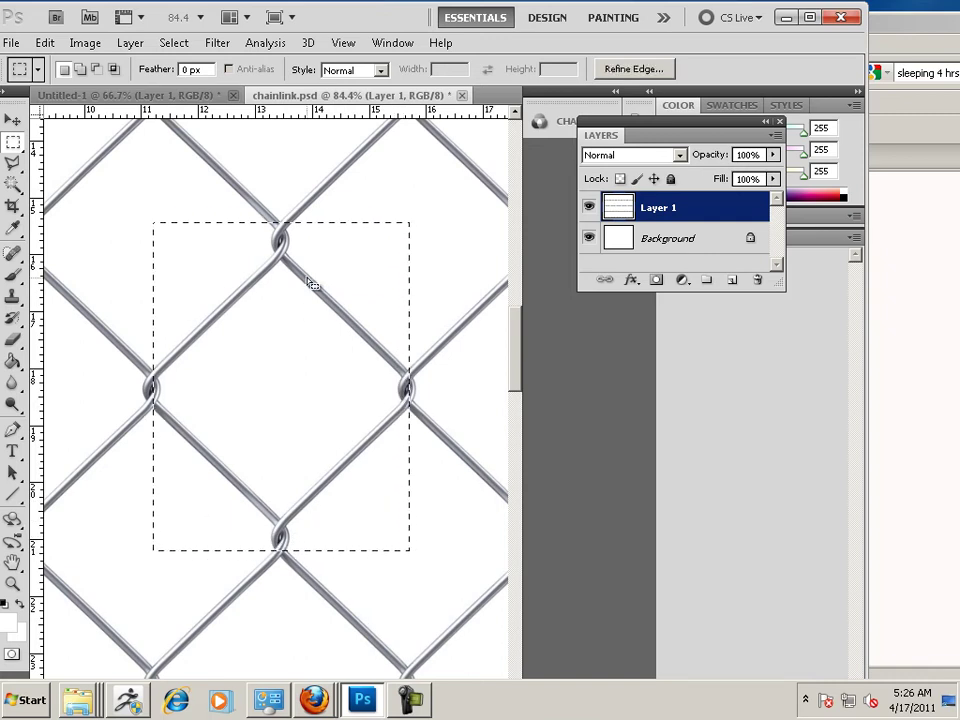
{"action": "right_click", "coordinate": [324, 230]}
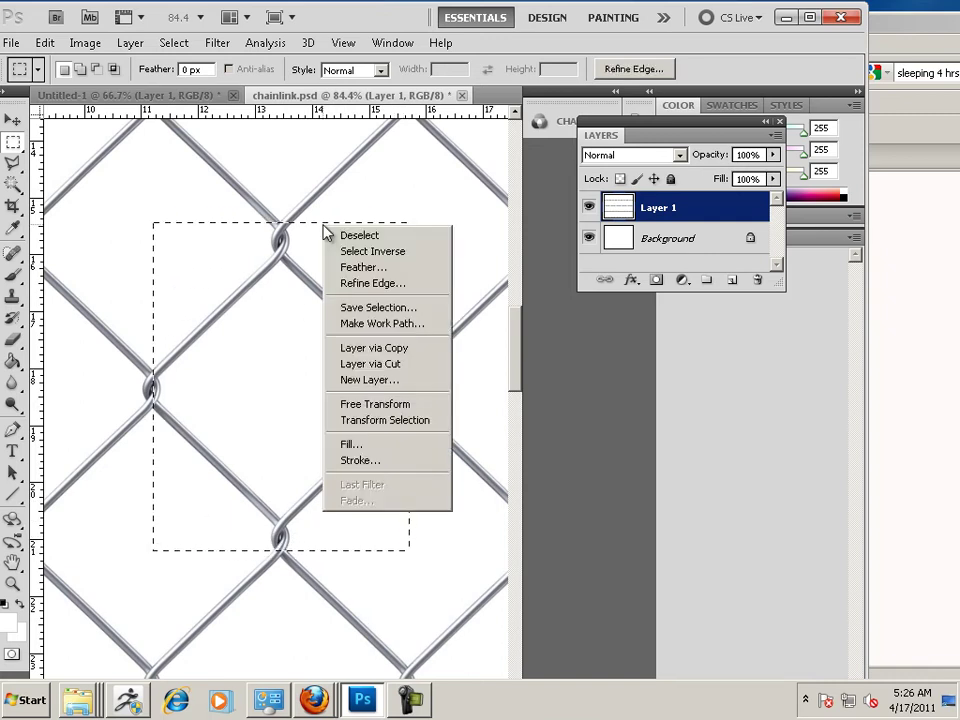
{"action": "left_click", "coordinate": [375, 421]}
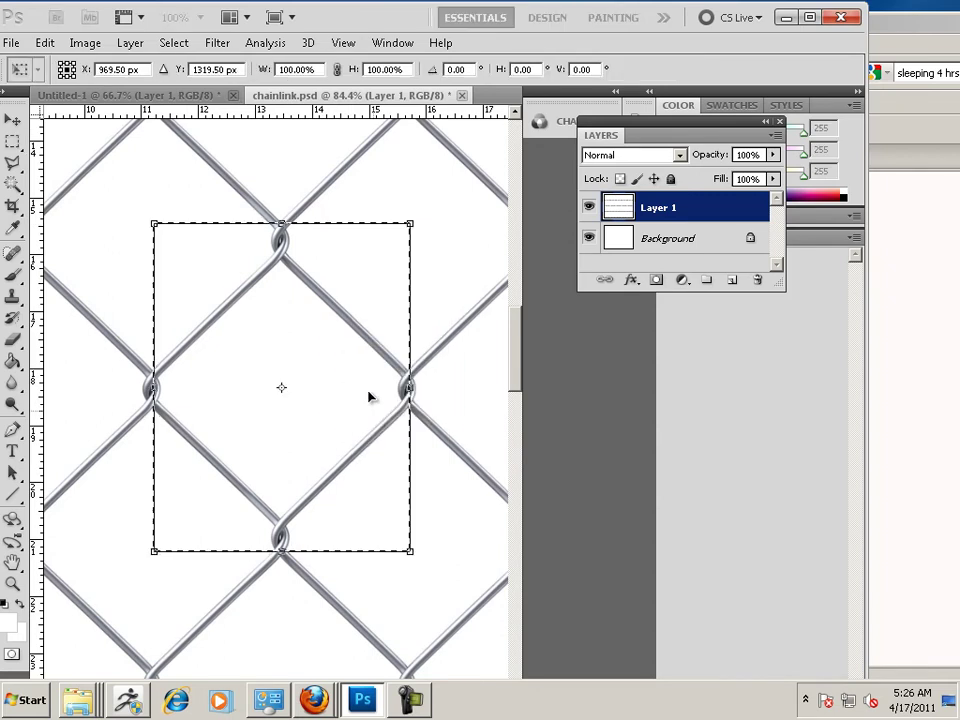
{"action": "left_click_drag", "start_coordinate": [280, 234], "coordinate": [280, 240]}
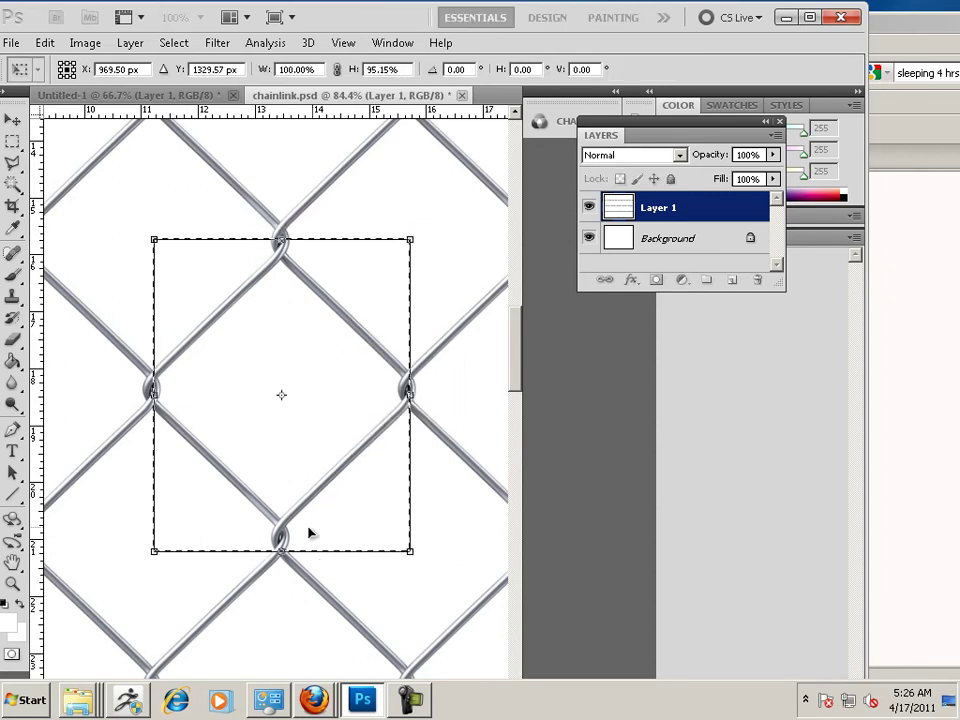
{"action": "left_click_drag", "start_coordinate": [281, 551], "coordinate": [282, 537]}
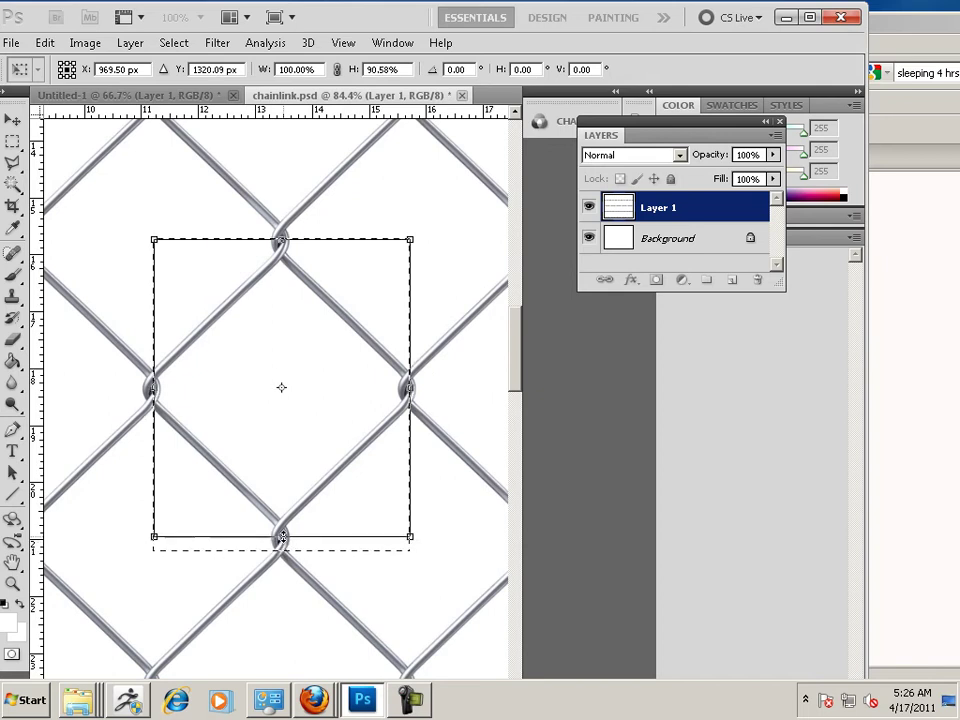
{"action": "mouse_move", "coordinate": [410, 388]}
{"action": "left_mouse_down"}
{"action": "mouse_move", "coordinate": [400, 390]}
{"action": "mouse_move", "coordinate": [408, 390]}
{"action": "left_mouse_up"}
{"action": "left_click_drag", "start_coordinate": [152, 388], "coordinate": [150, 388]}
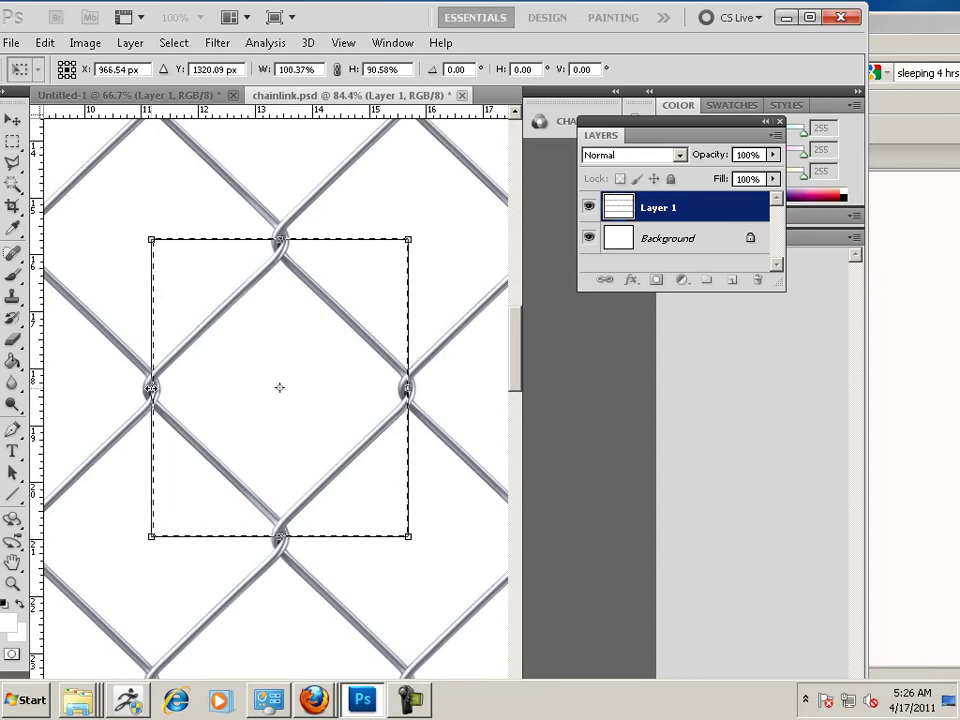
Fine-tune the selection's left, top and bottom edges to the exact knot centres and apply the transformation.
{"action": "scroll", "coordinate": [146, 389], "scroll_direction": "up", "scroll_amount": 3, "text": "alt"}
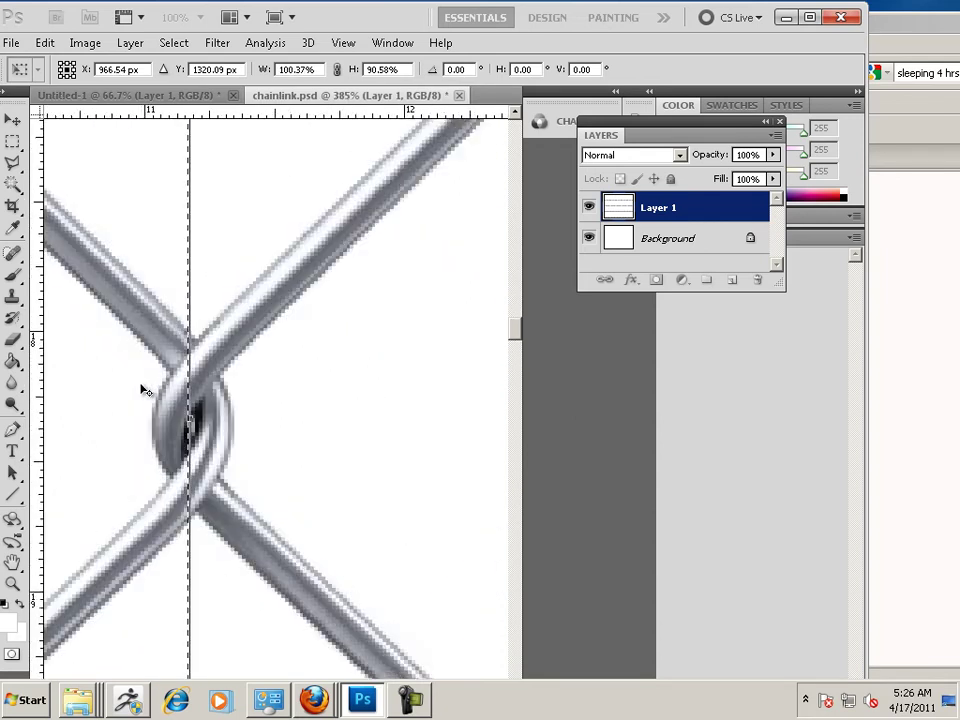
{"action": "left_click_drag", "start_coordinate": [189, 415], "coordinate": [195, 417]}
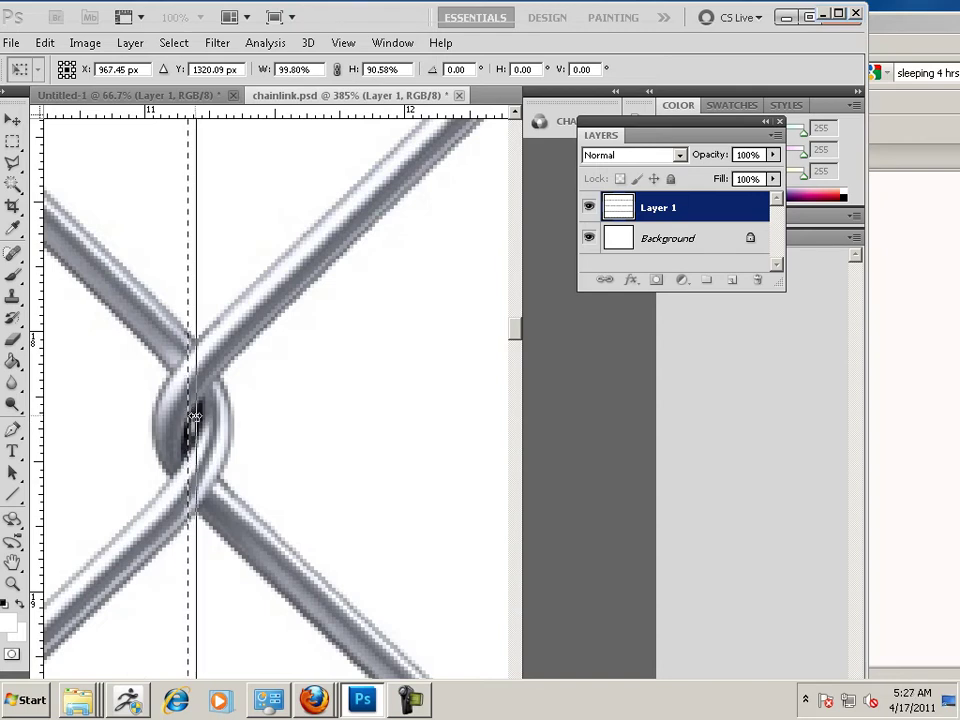
{"action": "left_click_drag", "start_coordinate": [386, 420], "coordinate": [264, 410]}
{"action": "left_click_drag", "start_coordinate": [226, 343], "coordinate": [232, 351]}
{"action": "scroll", "coordinate": [235, 357], "scroll_direction": "down", "scroll_amount": 5}
{"action": "scroll", "coordinate": [240, 380], "scroll_direction": "down", "scroll_amount": 6}
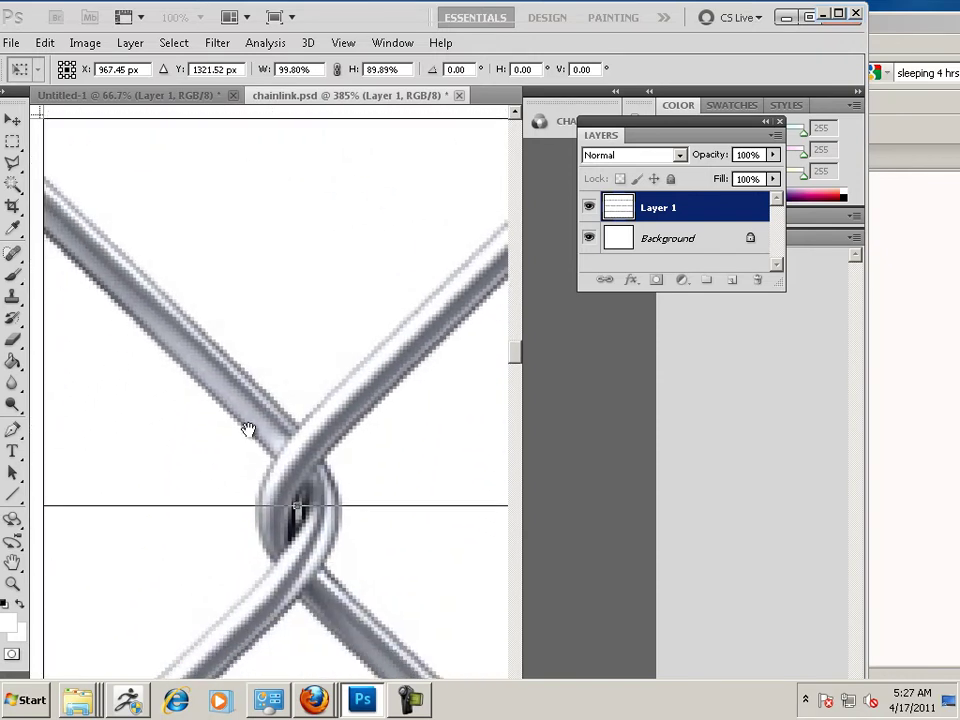
{"action": "left_click_drag", "start_coordinate": [248, 430], "coordinate": [250, 422]}
{"action": "left_click_drag", "start_coordinate": [298, 499], "coordinate": [298, 501]}
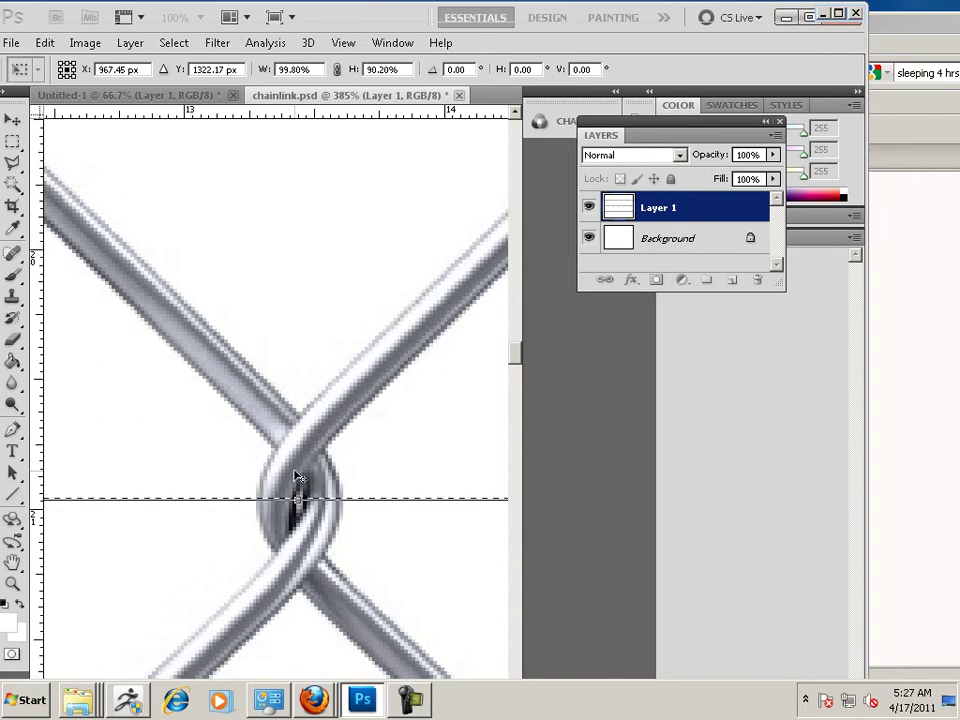
{"action": "scroll", "coordinate": [296, 475], "scroll_direction": "down", "scroll_amount": 1, "text": "alt"}
{"action": "scroll", "coordinate": [296, 475], "scroll_direction": "down", "scroll_amount": 2, "text": "alt"}
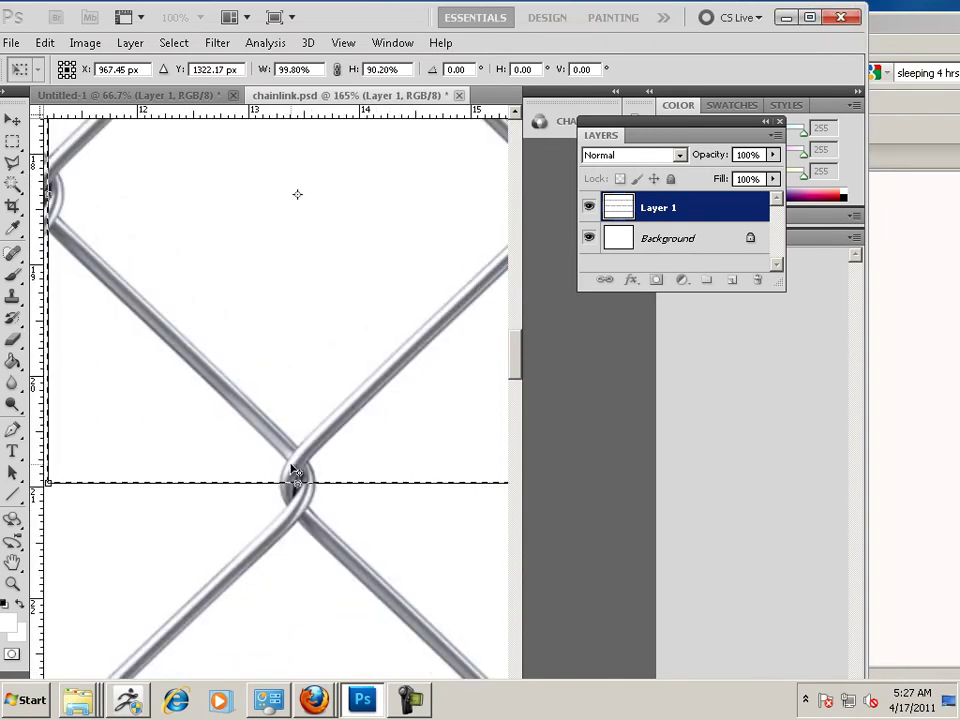
{"action": "scroll", "coordinate": [293, 468], "scroll_direction": "down", "scroll_amount": 2, "text": "alt"}
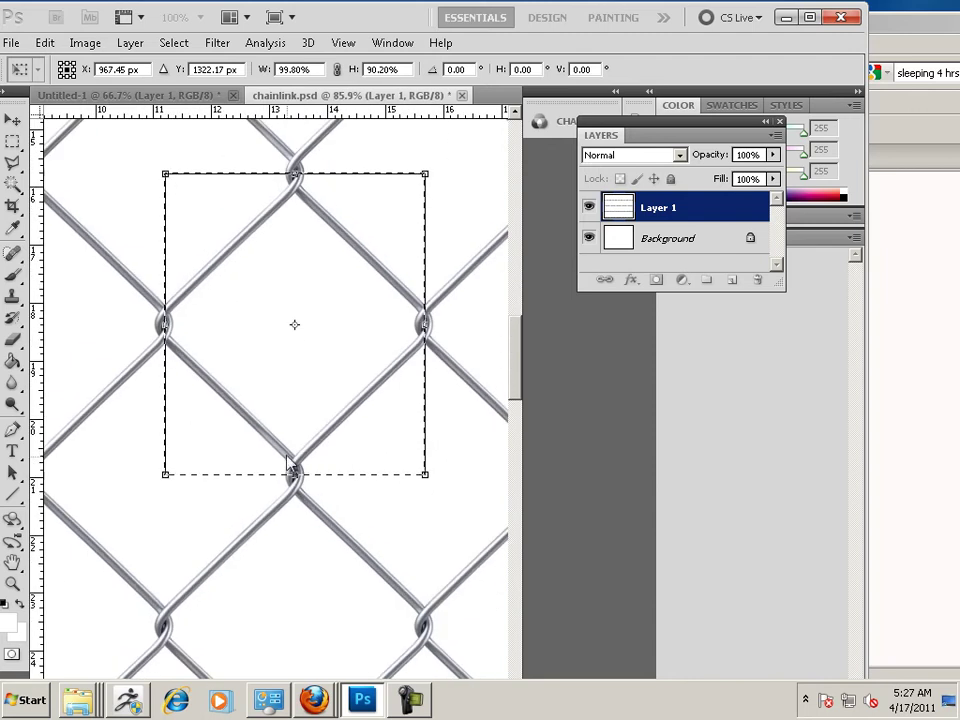
{"action": "left_click", "coordinate": [86, 45]}
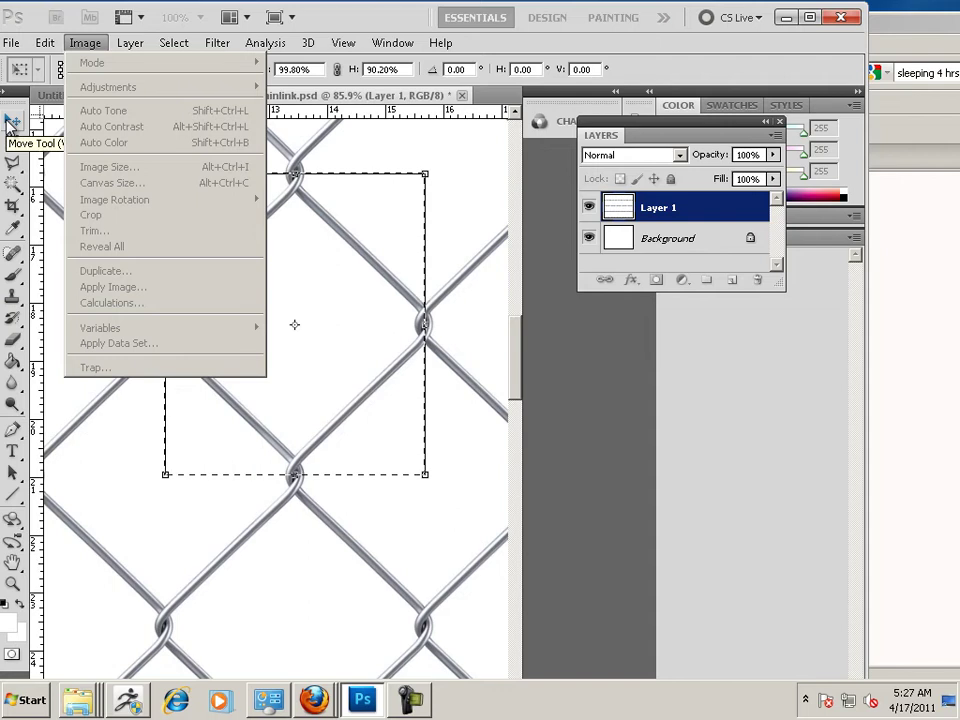
{"action": "left_click", "coordinate": [12, 122]}
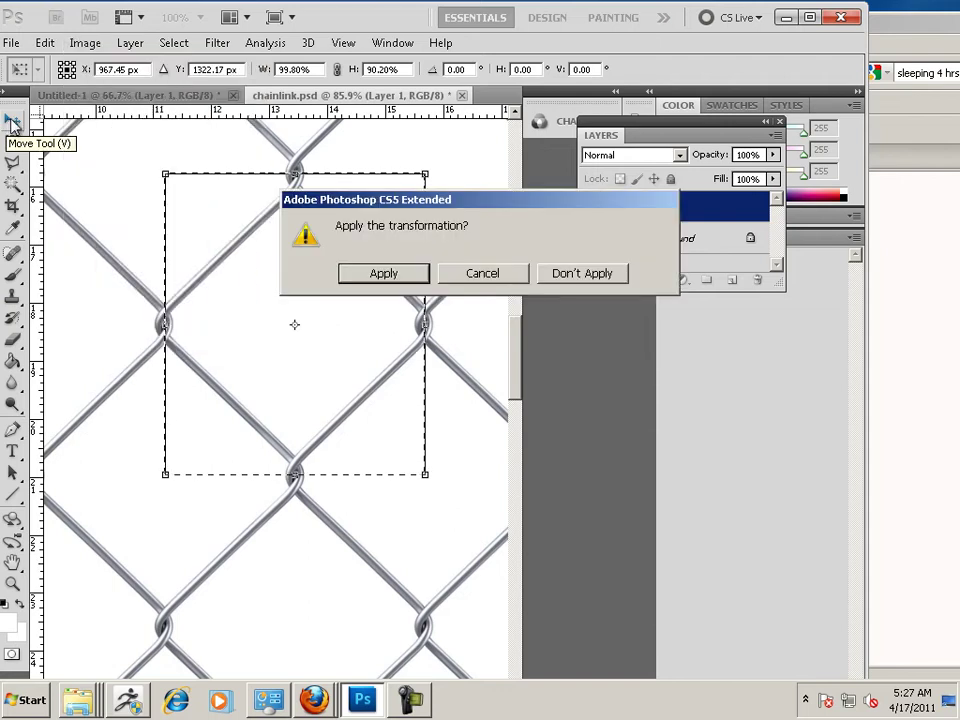
{"action": "left_click", "coordinate": [370, 268]}
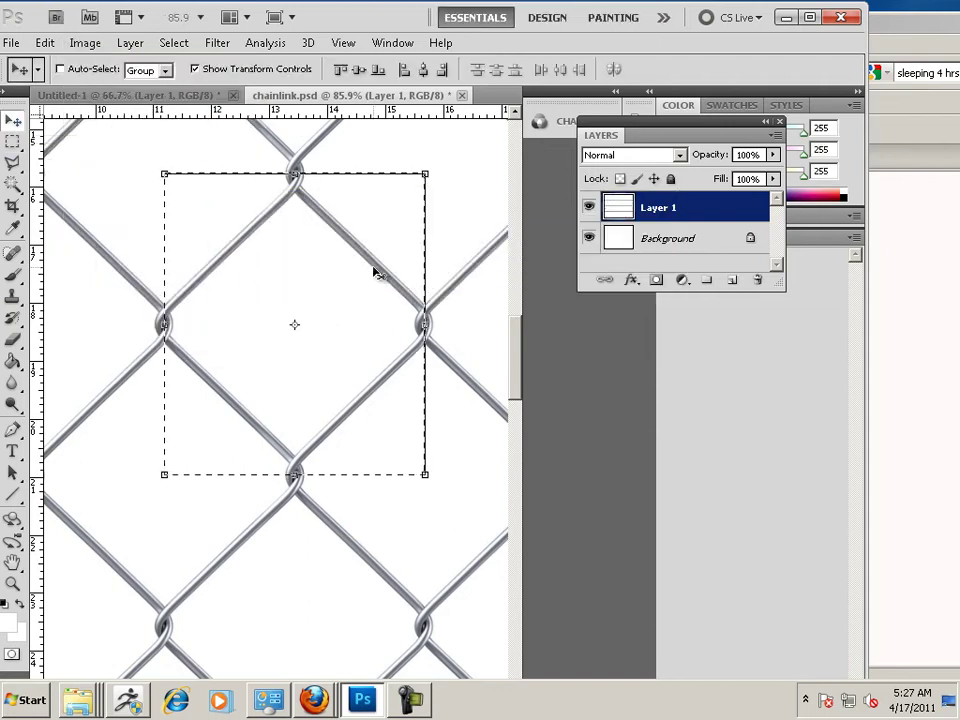
Crop the image to the selected diamond and deselect.
{"action": "left_click", "coordinate": [85, 43]}
{"action": "left_click", "coordinate": [137, 214]}
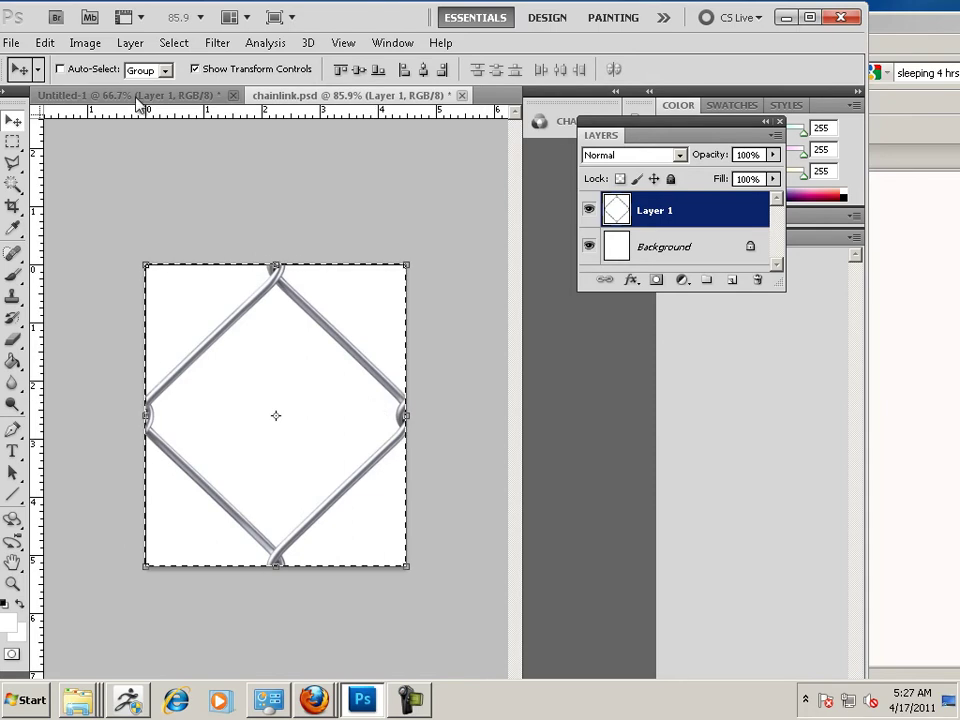
{"action": "left_click", "coordinate": [174, 43]}
{"action": "left_click", "coordinate": [181, 78]}
Resize the cropped image to a square of 323 × 323 pixels without constraining proportions.
{"action": "left_click", "coordinate": [85, 43]}
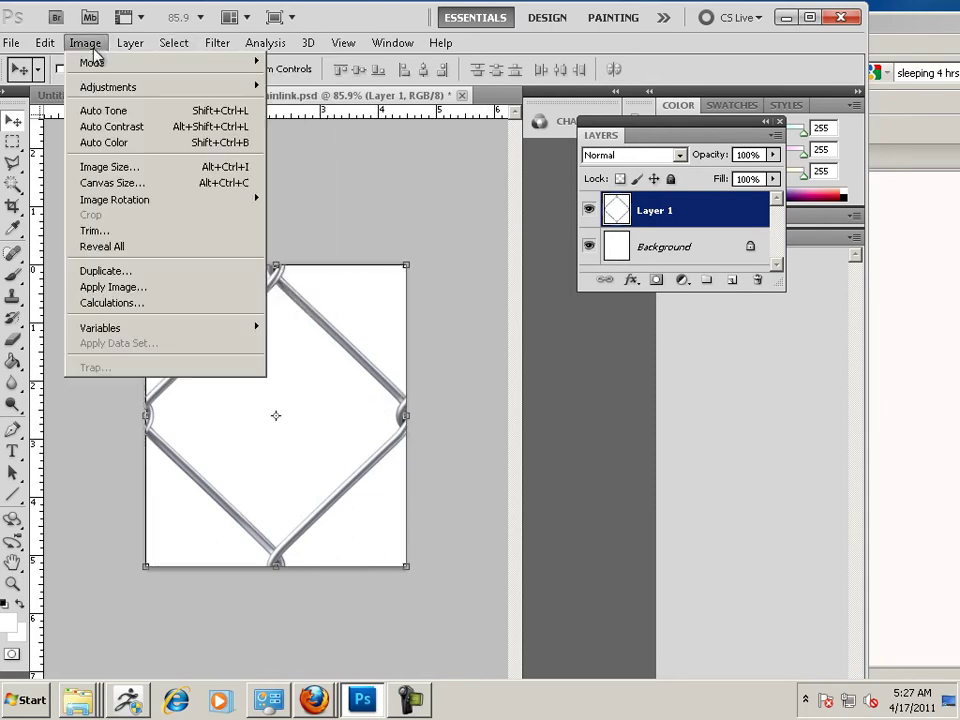
{"action": "left_click", "coordinate": [110, 167]}
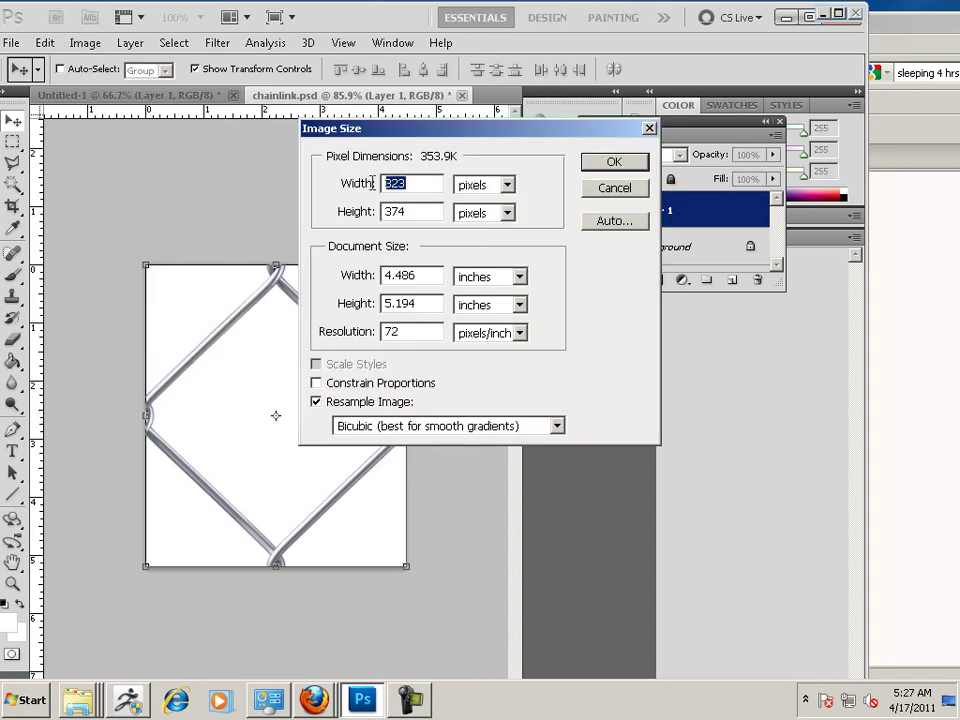
{"action": "left_click_drag", "start_coordinate": [408, 216], "coordinate": [358, 216]}
{"action": "type", "text": "323"}
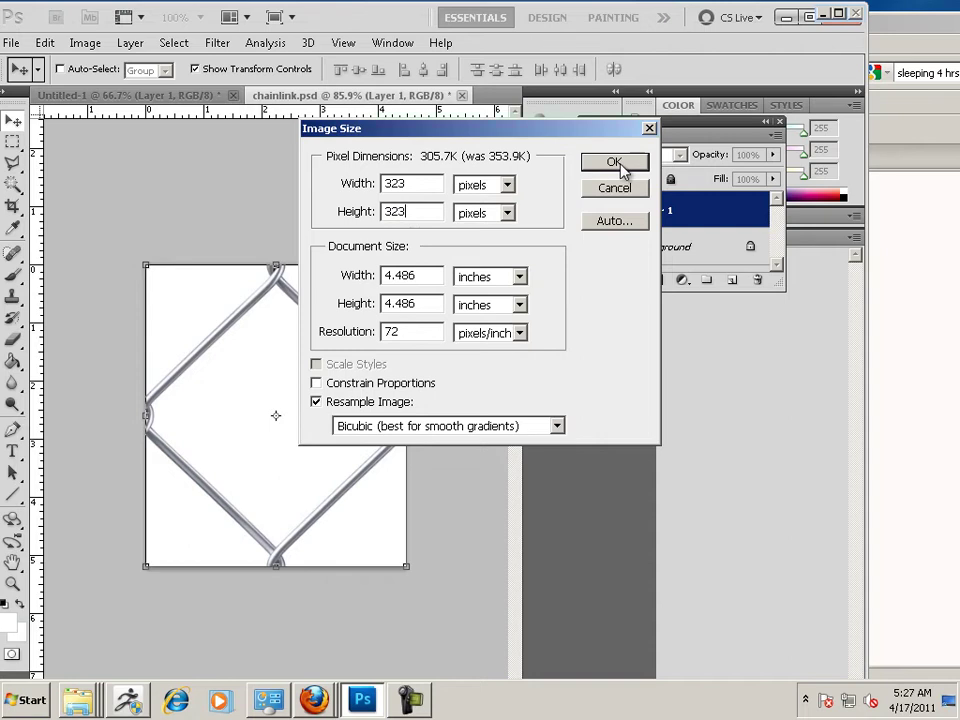
{"action": "left_click", "coordinate": [616, 164]}
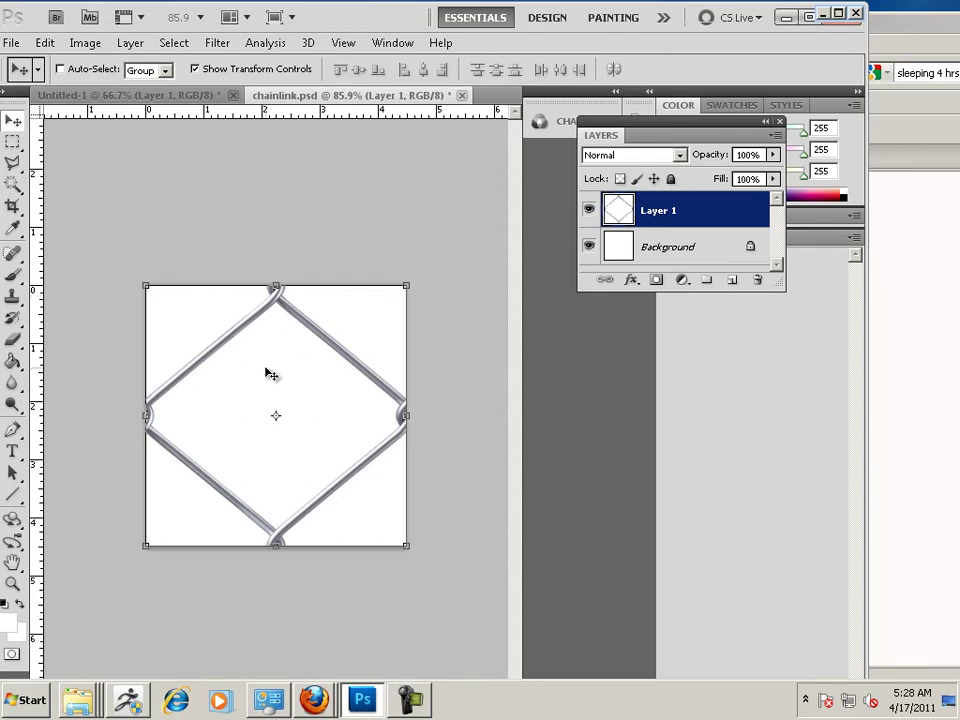
Add an empty layer directly beneath Layer 1, hide the Background layer and make Layer 1 active again.
{"action": "left_click", "coordinate": [733, 288]}
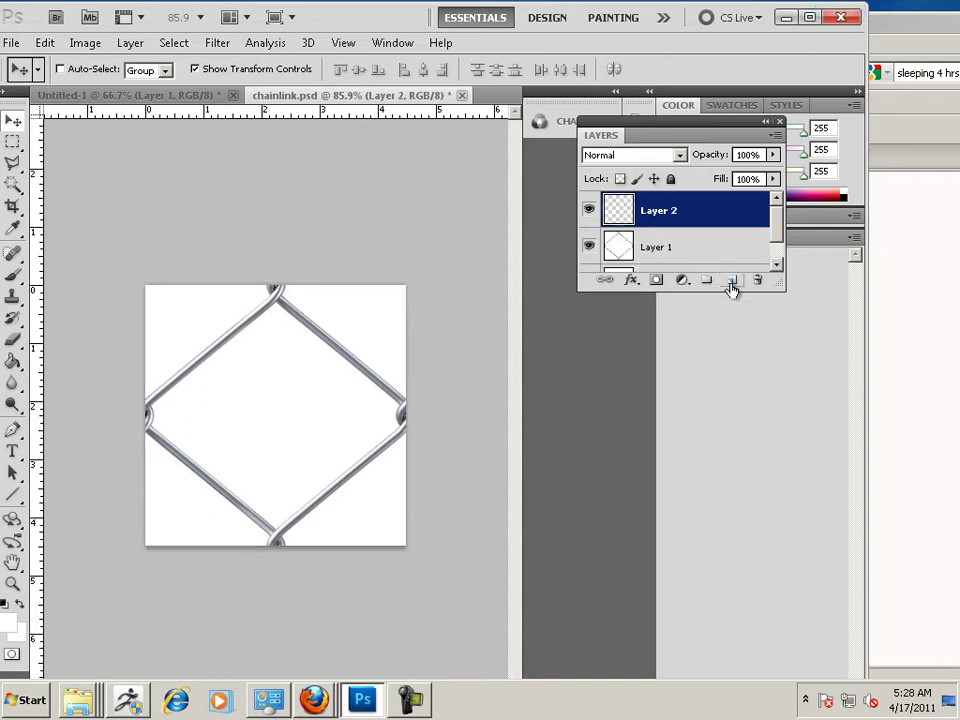
{"action": "left_click_drag", "start_coordinate": [692, 214], "coordinate": [692, 266]}
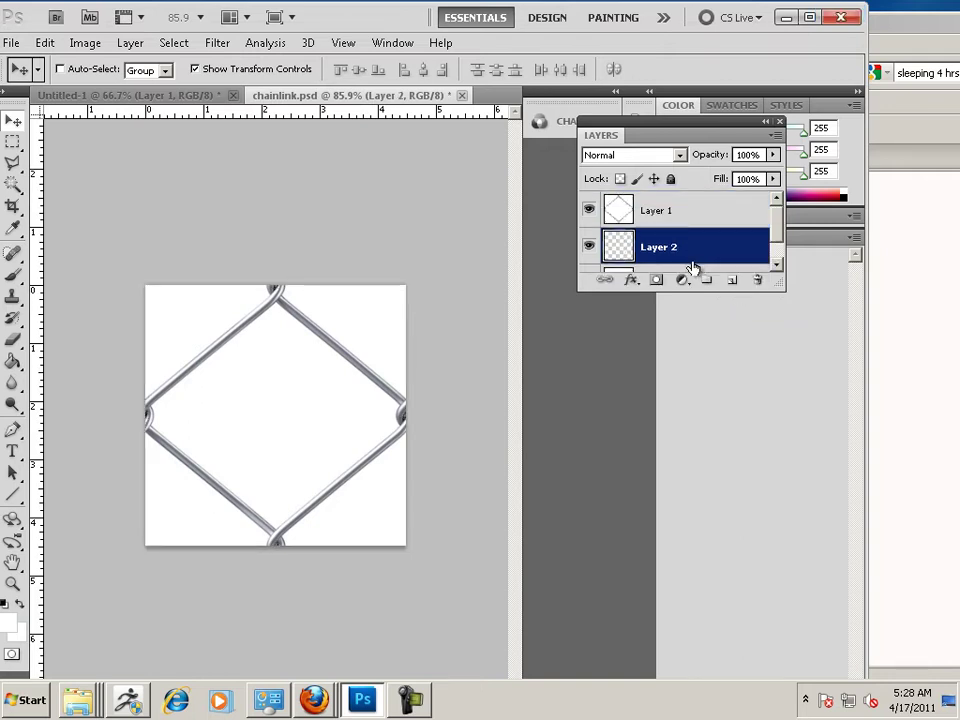
{"action": "scroll", "coordinate": [595, 260], "scroll_direction": "down", "scroll_amount": 1}
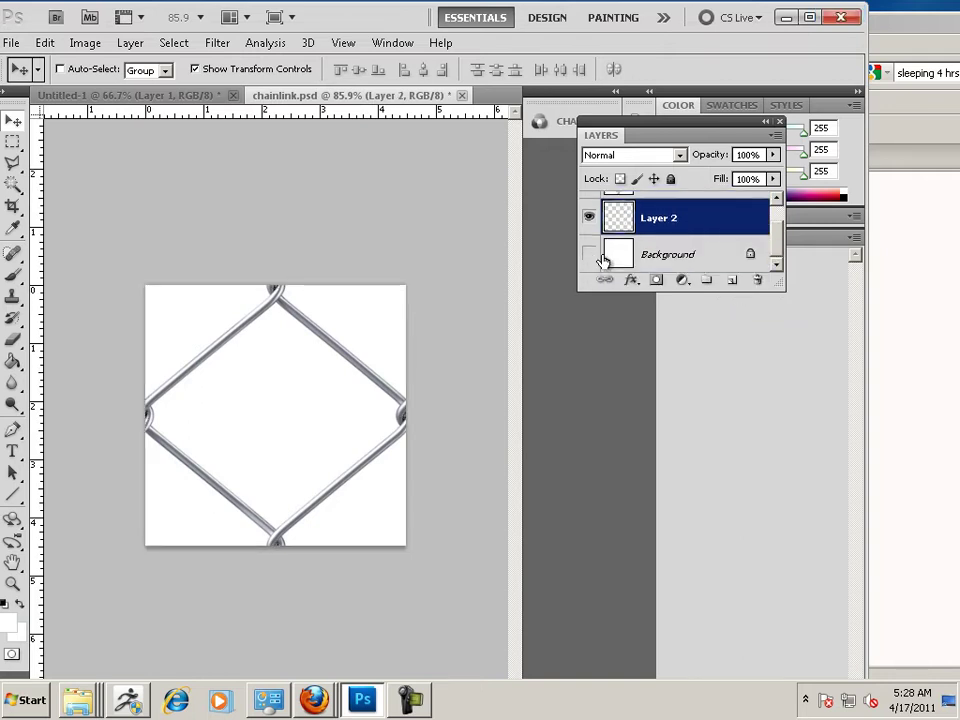
{"action": "scroll", "coordinate": [605, 260], "scroll_direction": "up", "scroll_amount": 1}
{"action": "left_click", "coordinate": [618, 213]}
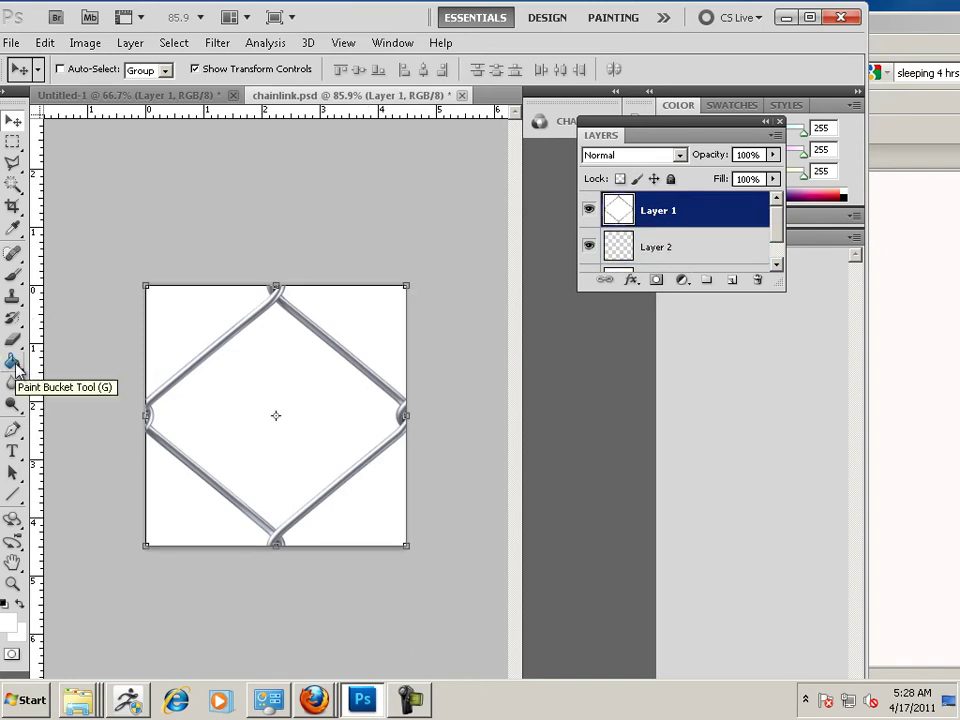
Select the white central opening and all four white corner areas of Layer 1 with the Magic Wand at tolerance 32.
{"action": "left_click", "coordinate": [13, 185]}
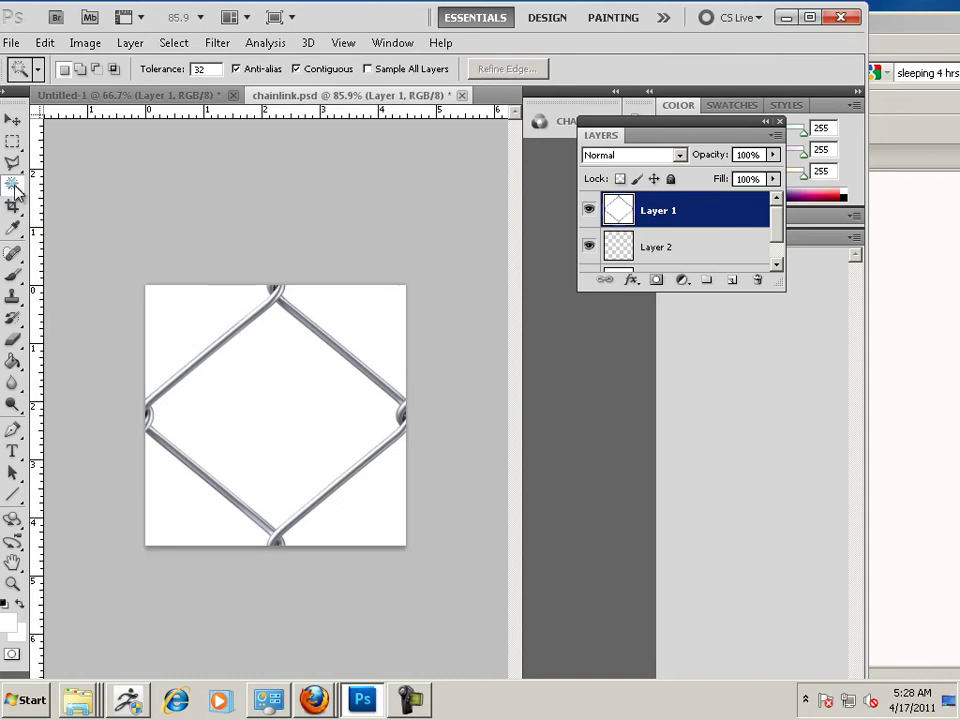
{"action": "left_click", "coordinate": [337, 319]}
{"action": "left_click", "coordinate": [313, 375], "text": "shift"}
{"action": "left_click", "coordinate": [197, 311], "text": "shift"}
{"action": "left_click", "coordinate": [339, 464], "text": "shift"}
{"action": "left_click", "coordinate": [214, 500], "text": "shift"}
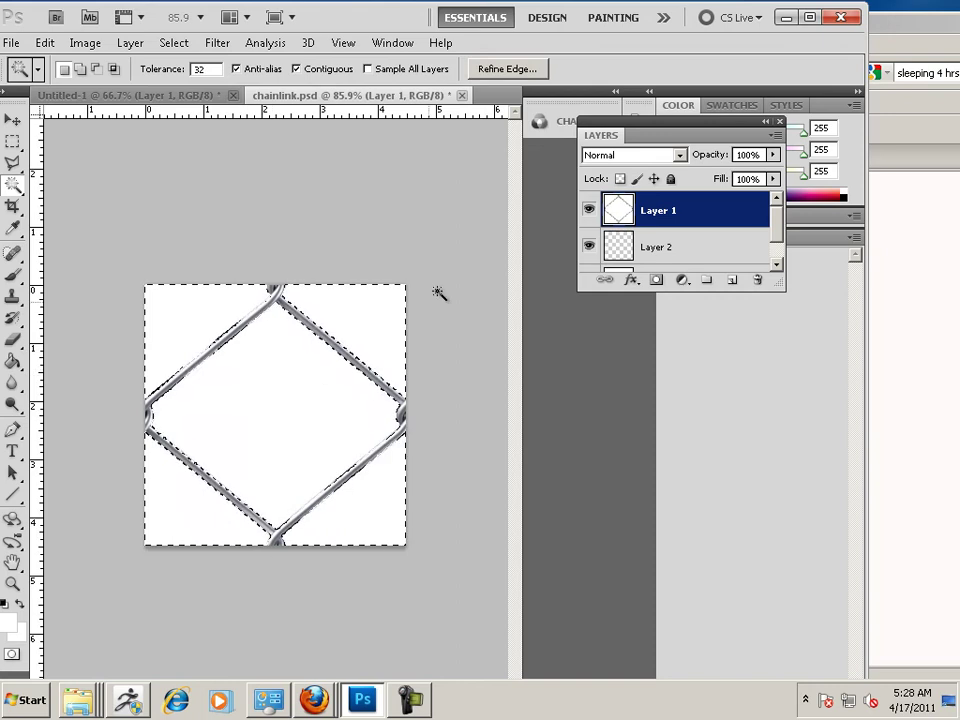
Show the image's channels and save the current selection as a new alpha channel.
{"action": "left_click", "coordinate": [392, 43]}
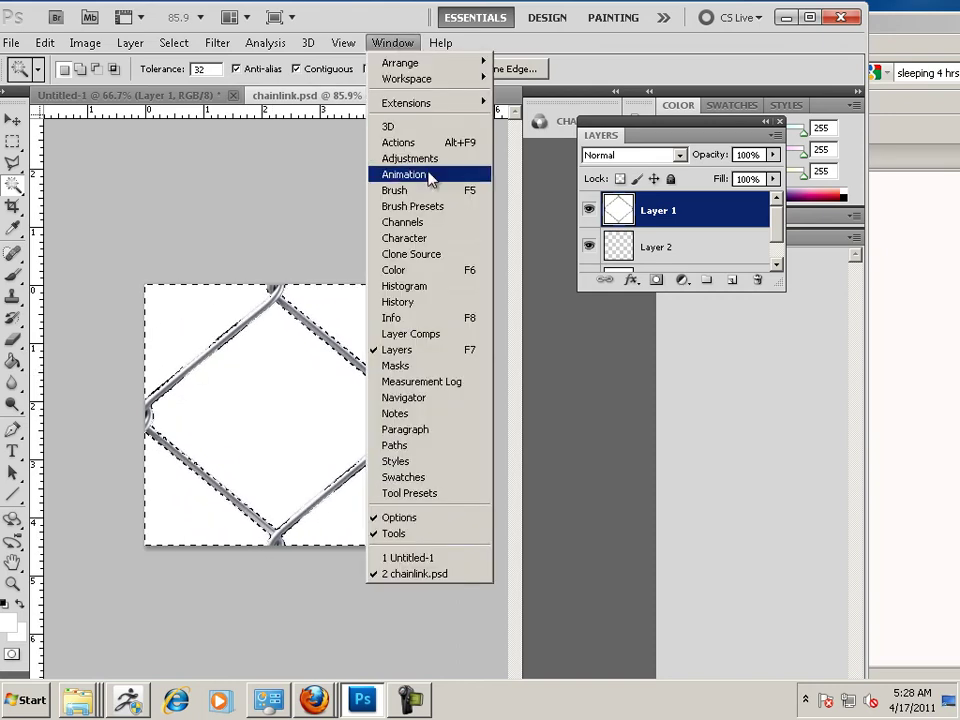
{"action": "left_click", "coordinate": [437, 222]}
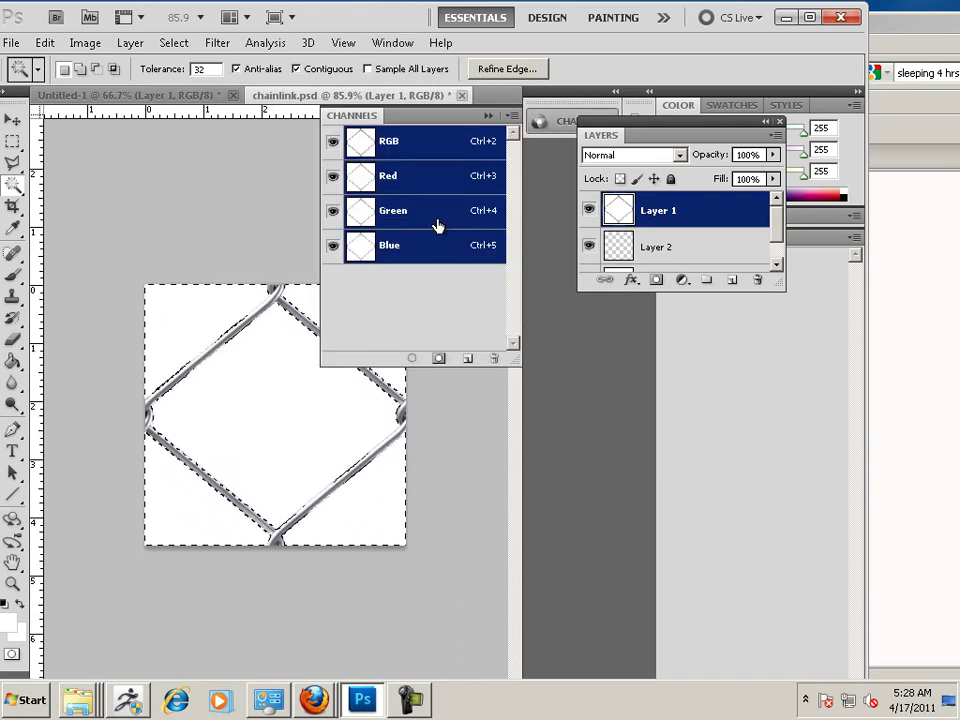
{"action": "left_click", "coordinate": [438, 360], "text": "alt"}
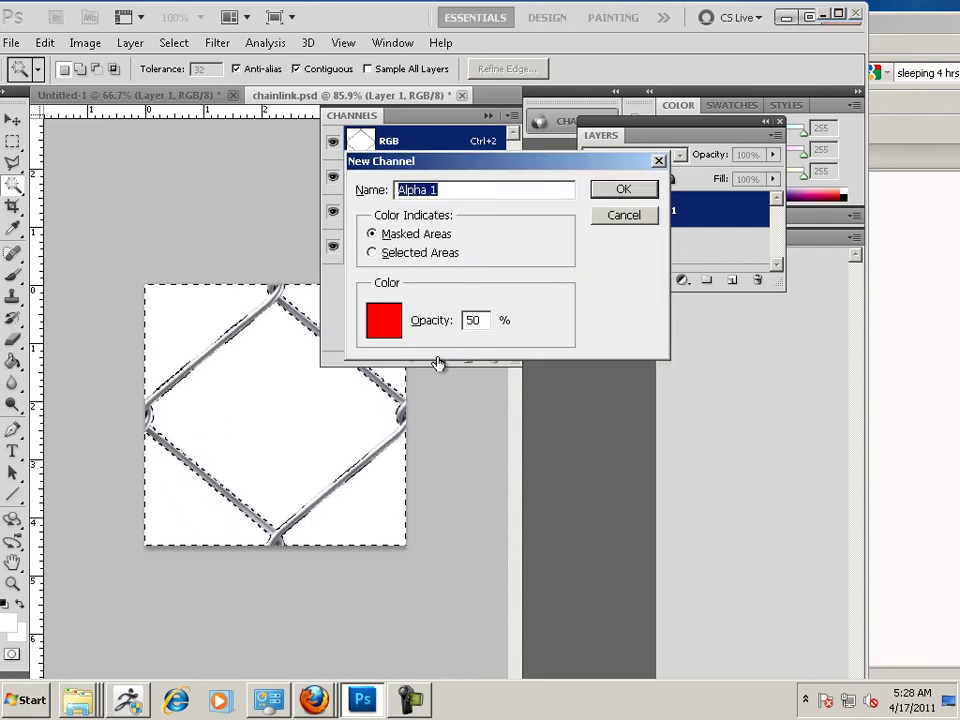
{"action": "left_click", "coordinate": [620, 216]}
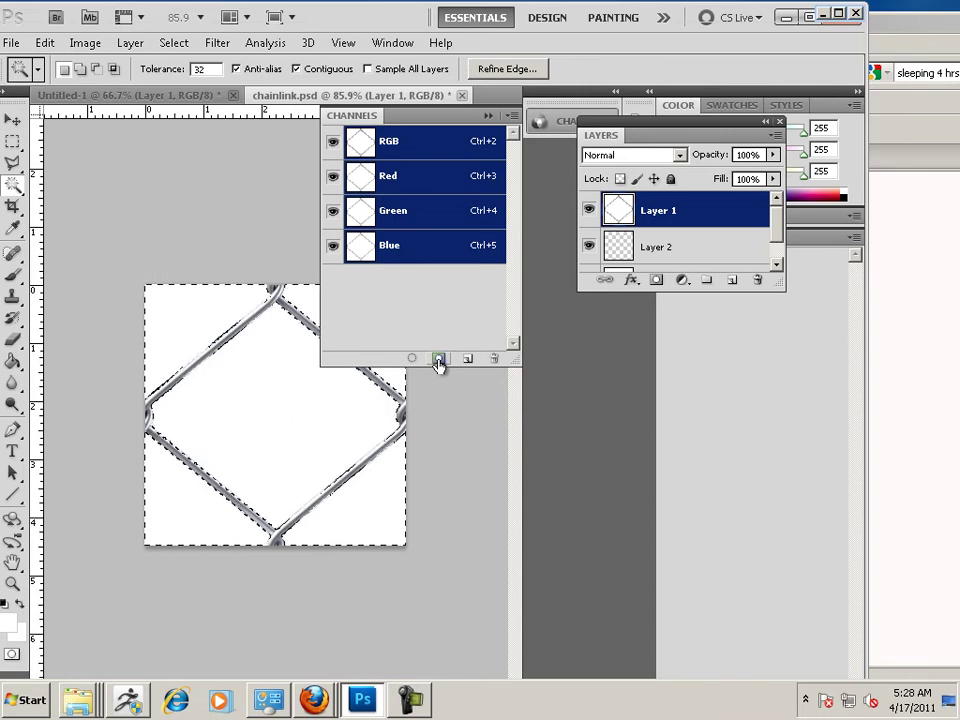
{"action": "left_click", "coordinate": [438, 360]}
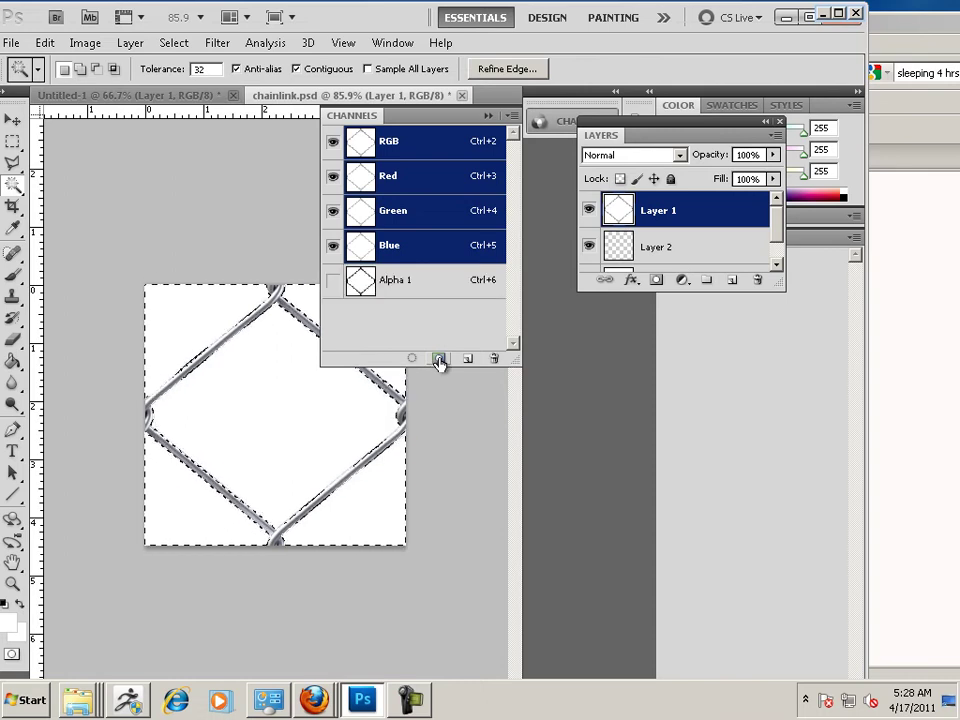
Make the alpha channel active, deselect, and invert it so the wires are white and the openings black.
{"action": "left_click", "coordinate": [445, 284]}
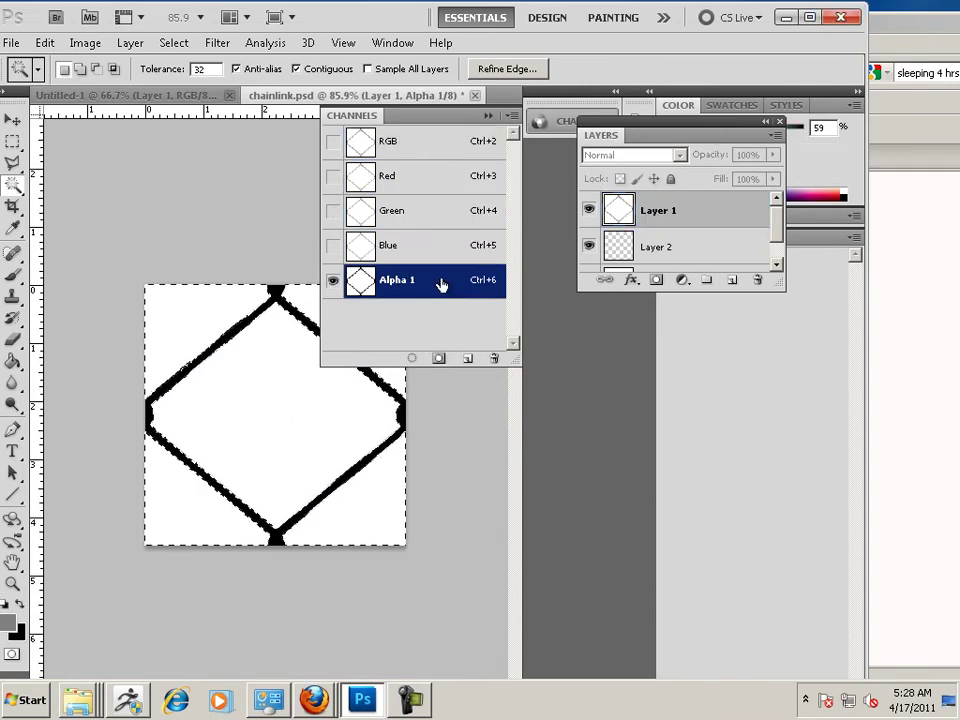
{"action": "left_click", "coordinate": [174, 43]}
{"action": "left_click", "coordinate": [190, 80]}
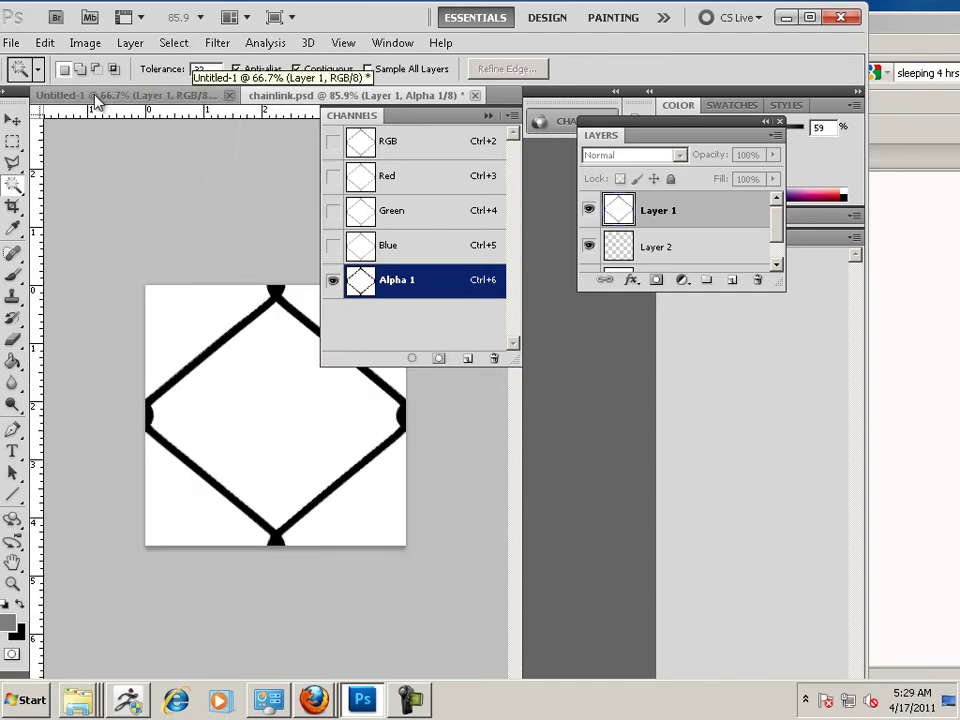
{"action": "left_click", "coordinate": [85, 43]}
{"action": "mouse_move", "coordinate": [95, 87]}
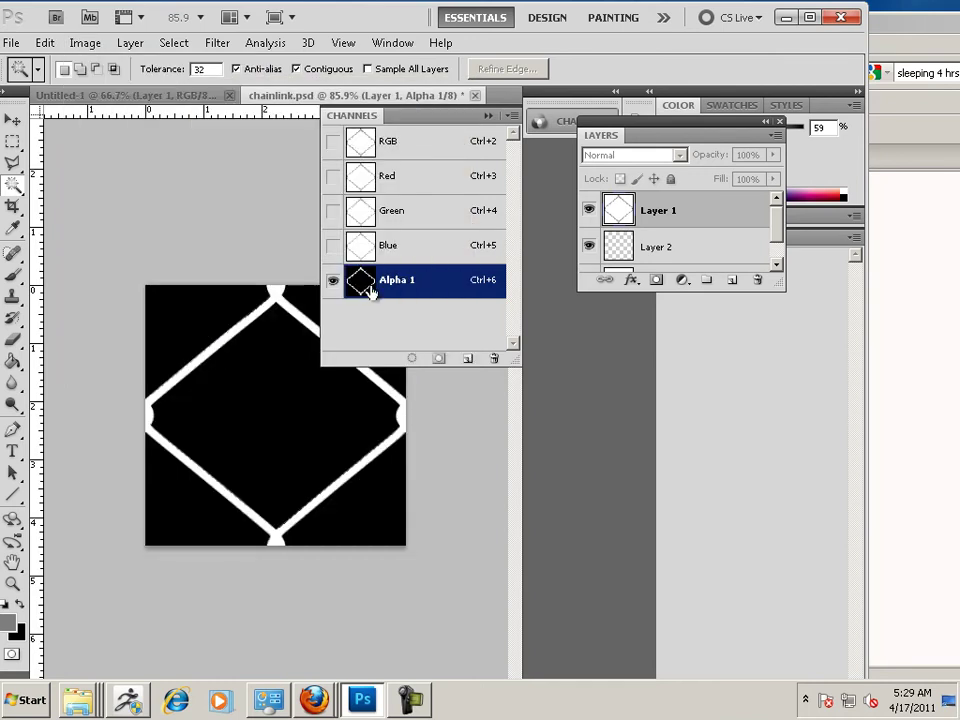
Compare the alpha mask with the solid, semi-transparent and void colour chart in Untitled-1, keeping the channel list clear of the image.
{"action": "left_click_drag", "start_coordinate": [371, 118], "coordinate": [490, 285]}
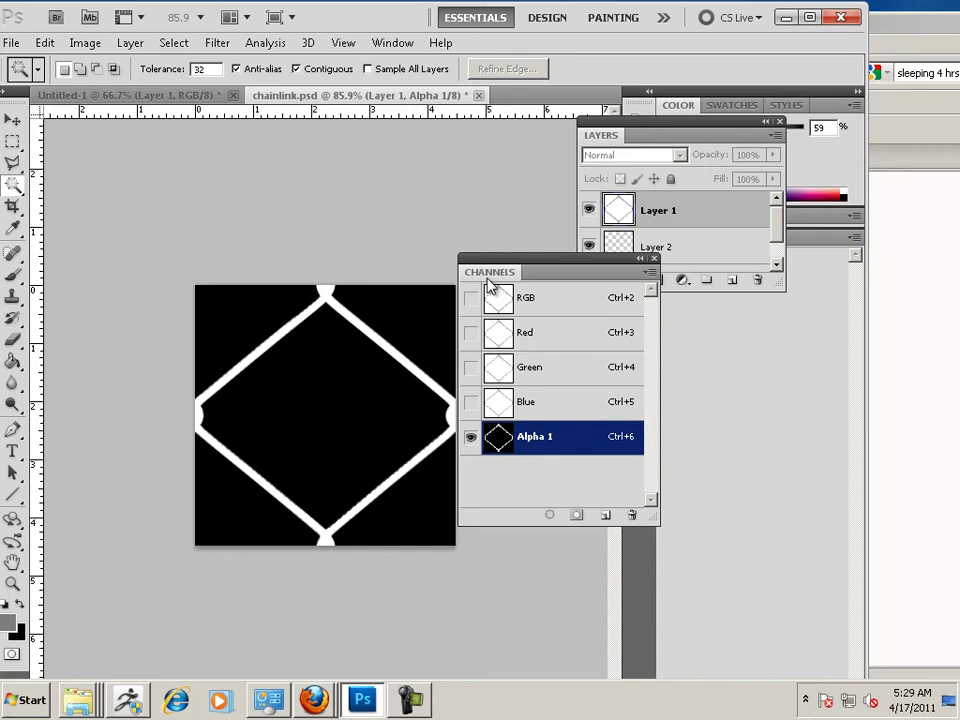
{"action": "left_click", "coordinate": [125, 95]}
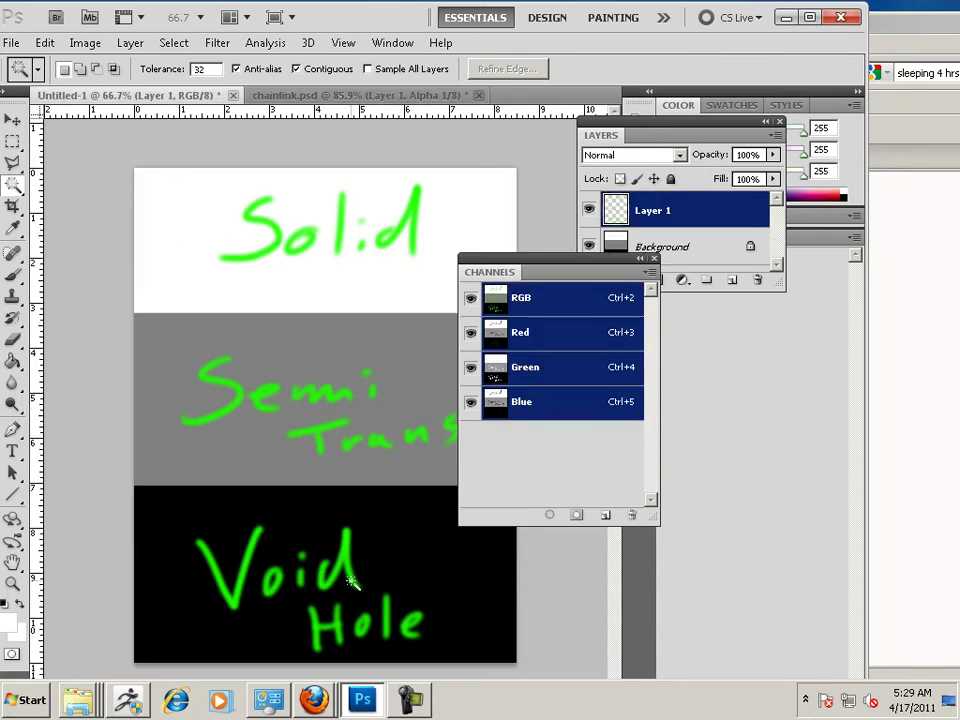
{"action": "left_click", "coordinate": [293, 95]}
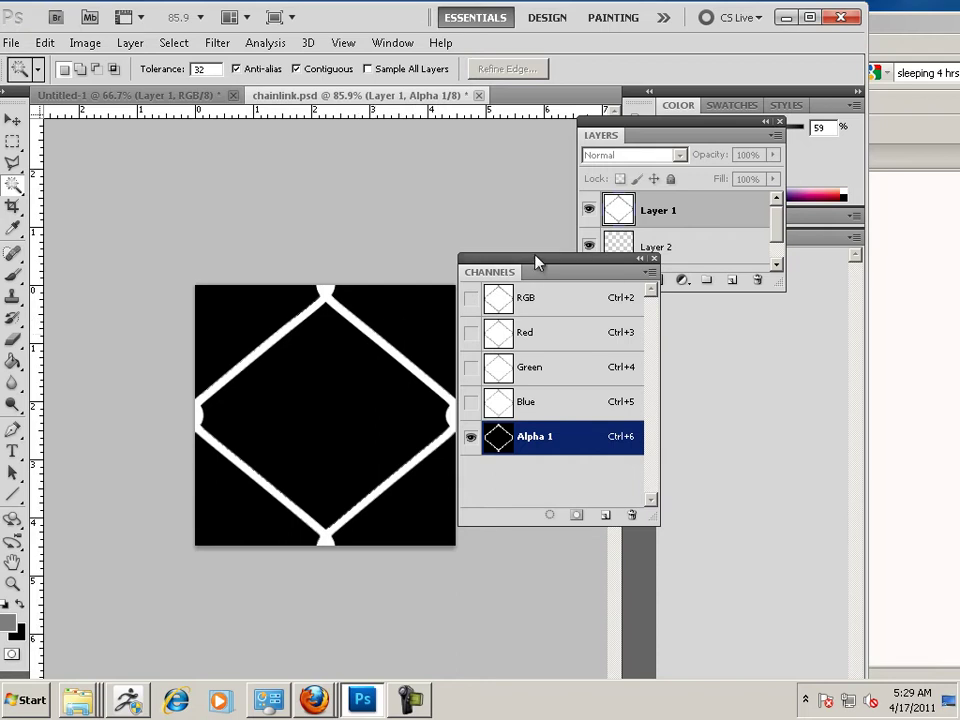
{"action": "left_click_drag", "start_coordinate": [537, 262], "coordinate": [594, 347]}
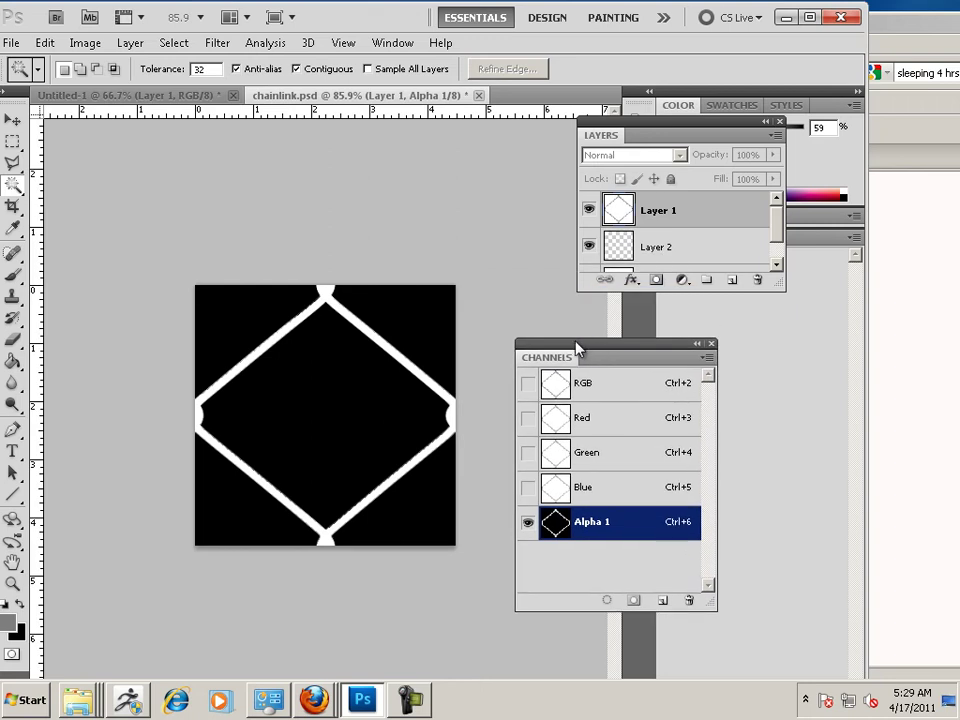
Delete the white upper-right corner and the white central opening from Layer 1 using Magic Wand selections.
{"action": "left_click", "coordinate": [708, 220]}
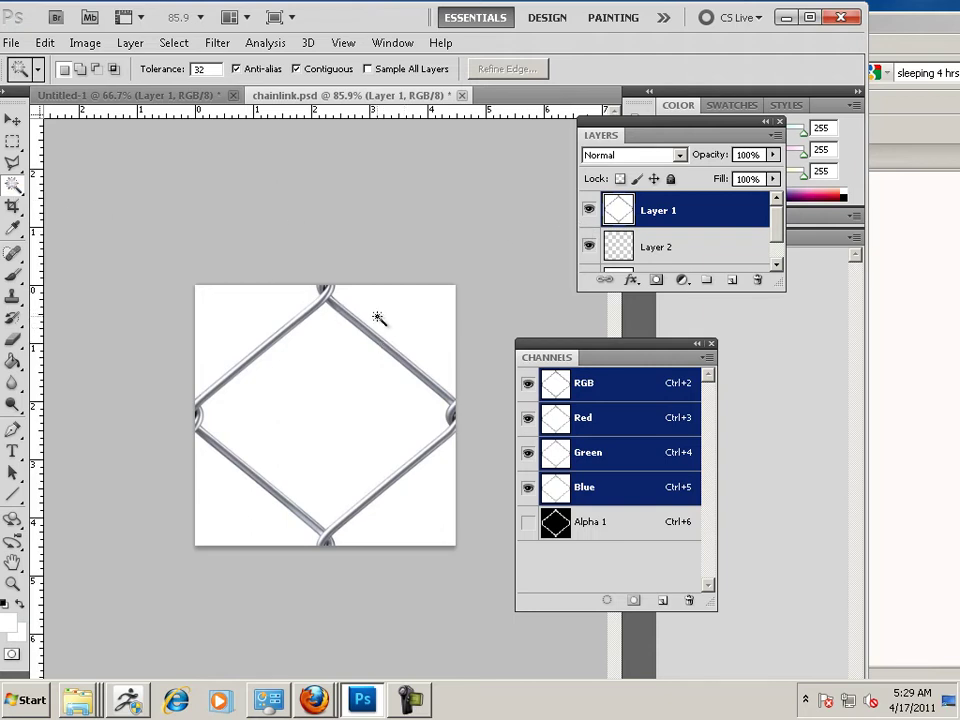
{"action": "left_click", "coordinate": [418, 311]}
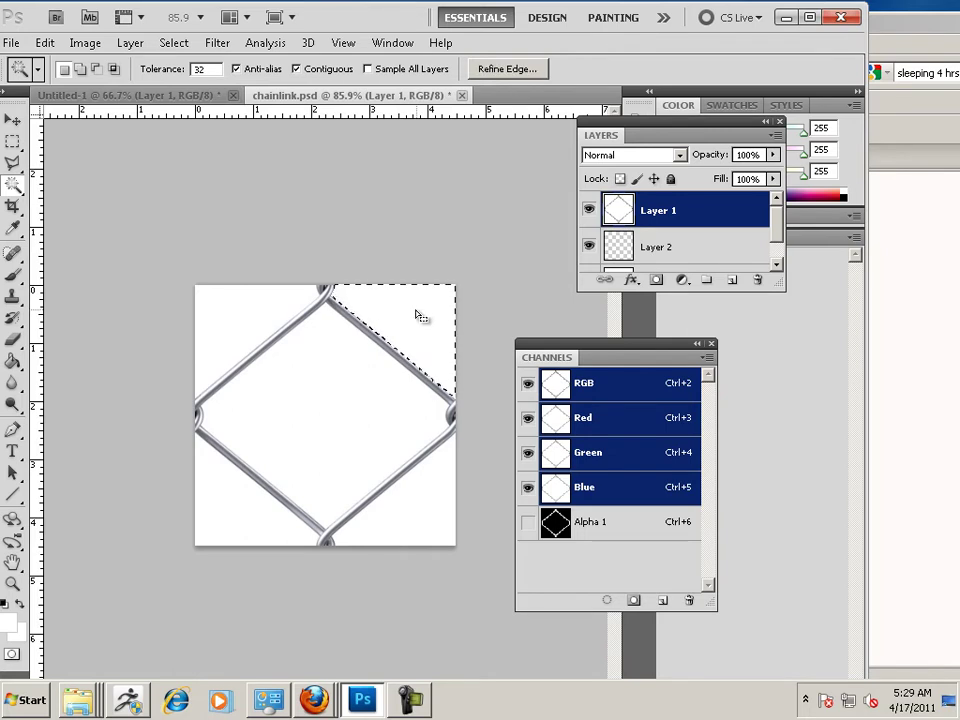
{"action": "key", "text": "Delete"}
{"action": "left_click", "coordinate": [371, 381]}
{"action": "key", "text": "Delete"}
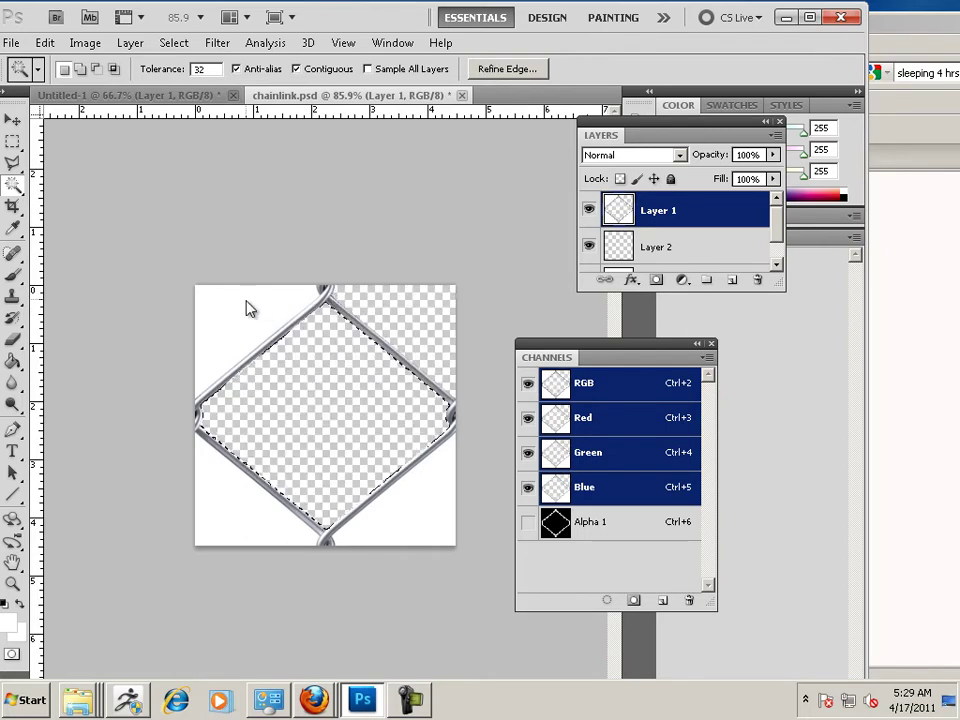
Delete the remaining three white corners from Layer 1 and deselect.
{"action": "left_click", "coordinate": [246, 306]}
{"action": "key", "text": "Delete"}
{"action": "left_click", "coordinate": [403, 493]}
{"action": "key", "text": "Delete"}
{"action": "left_click", "coordinate": [250, 520]}
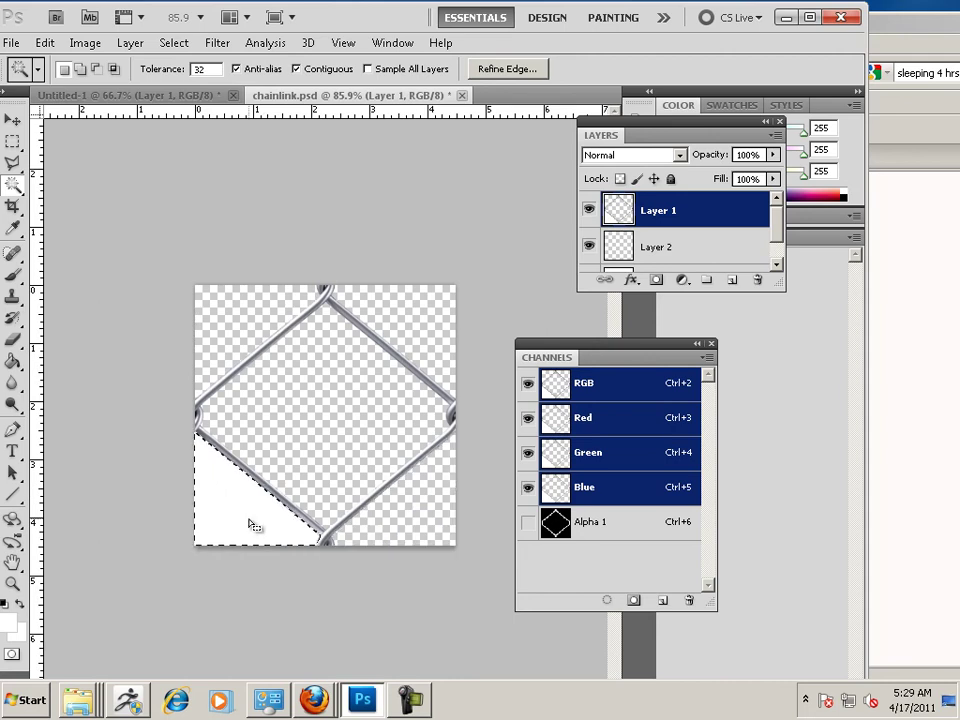
{"action": "key", "text": "Delete"}
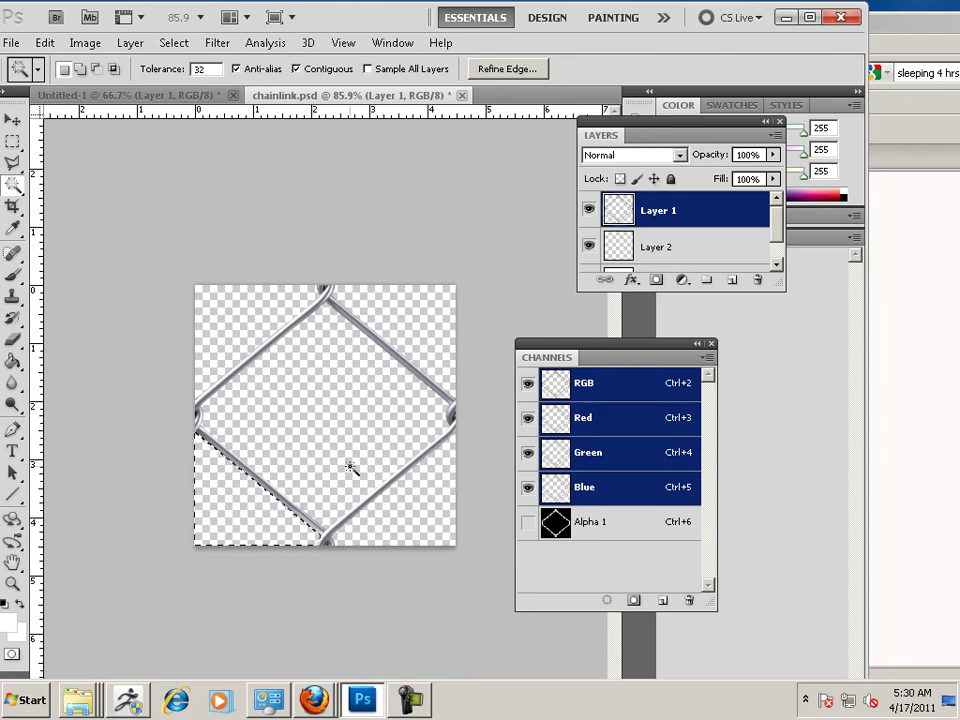
{"action": "left_click", "coordinate": [174, 43]}
{"action": "left_click", "coordinate": [182, 78]}
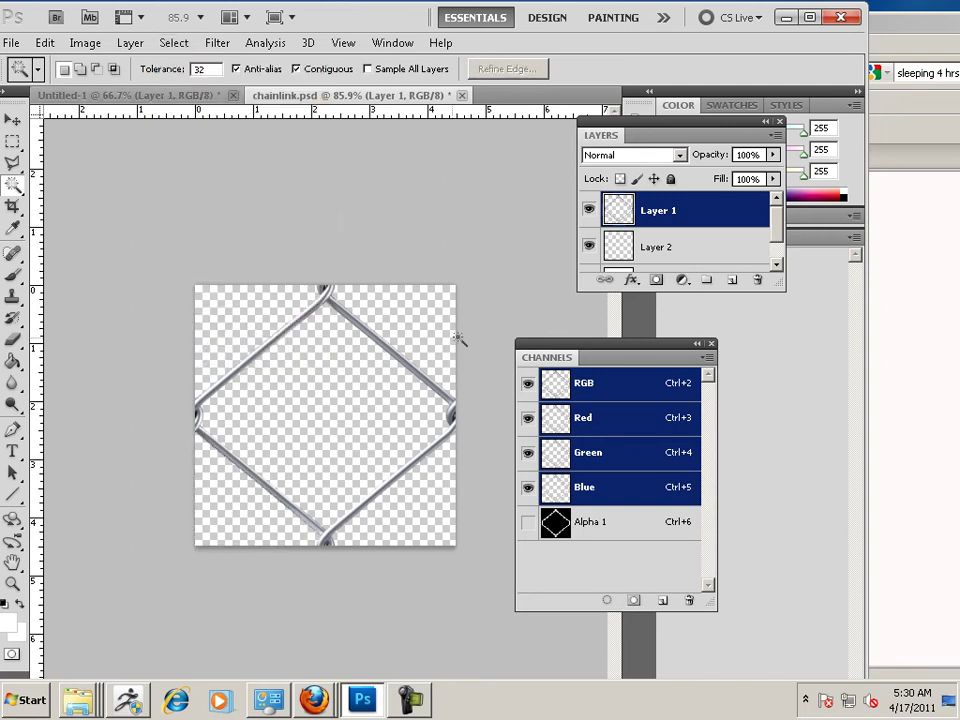
Delete Layer 2 and the Background layer, keeping only Layer 1.
{"action": "left_click", "coordinate": [680, 248]}
{"action": "scroll", "coordinate": [720, 250], "scroll_direction": "down", "scroll_amount": 1}
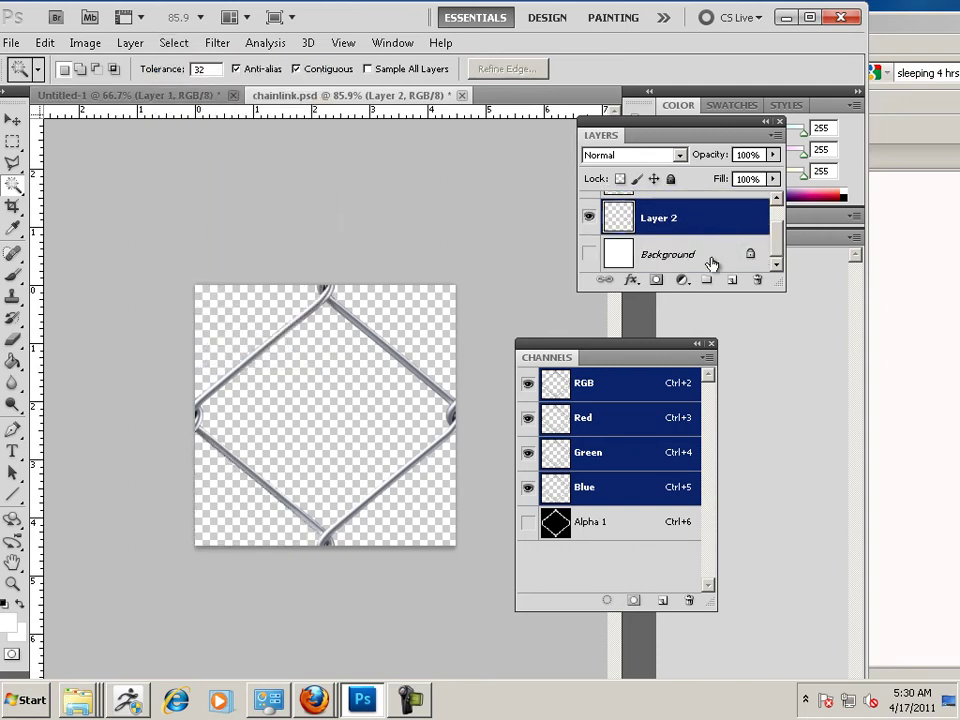
{"action": "left_click", "coordinate": [716, 251], "text": "shift"}
{"action": "left_click_drag", "start_coordinate": [714, 253], "coordinate": [757, 279]}
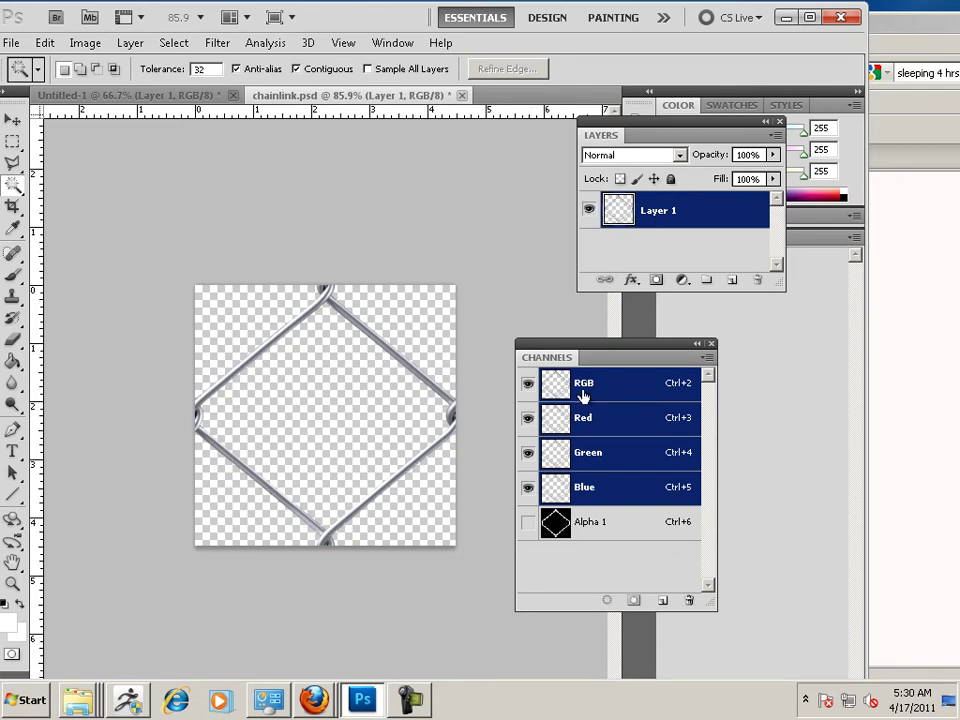
Save a Targa copy over the existing chainlink file on the Desktop with alpha channels included.
{"action": "left_click", "coordinate": [12, 43]}
{"action": "left_click", "coordinate": [45, 303]}
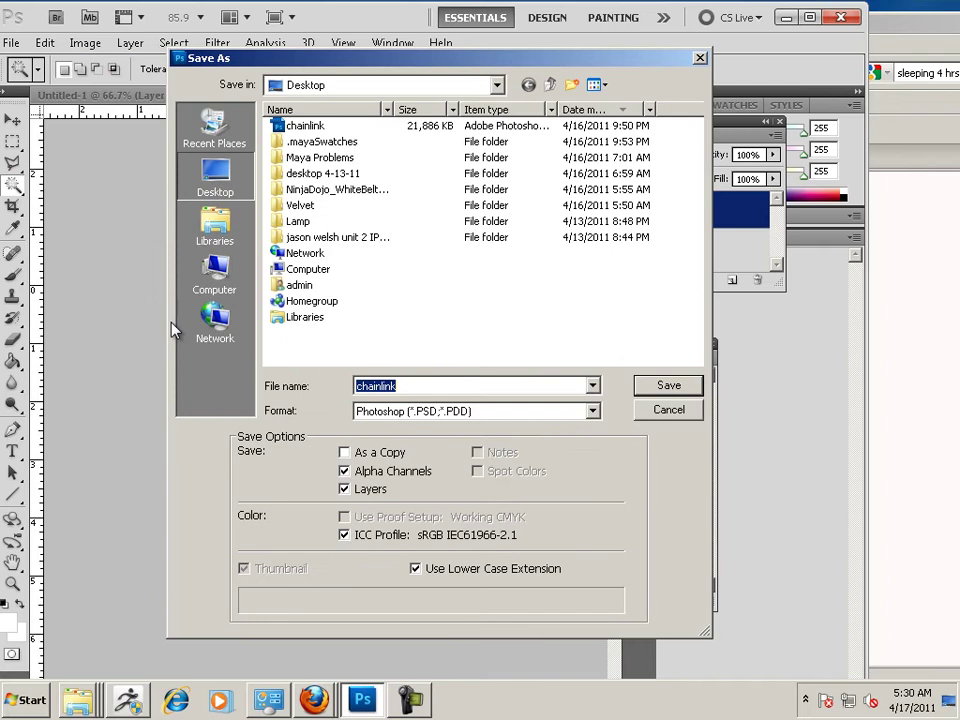
{"action": "left_click", "coordinate": [405, 414]}
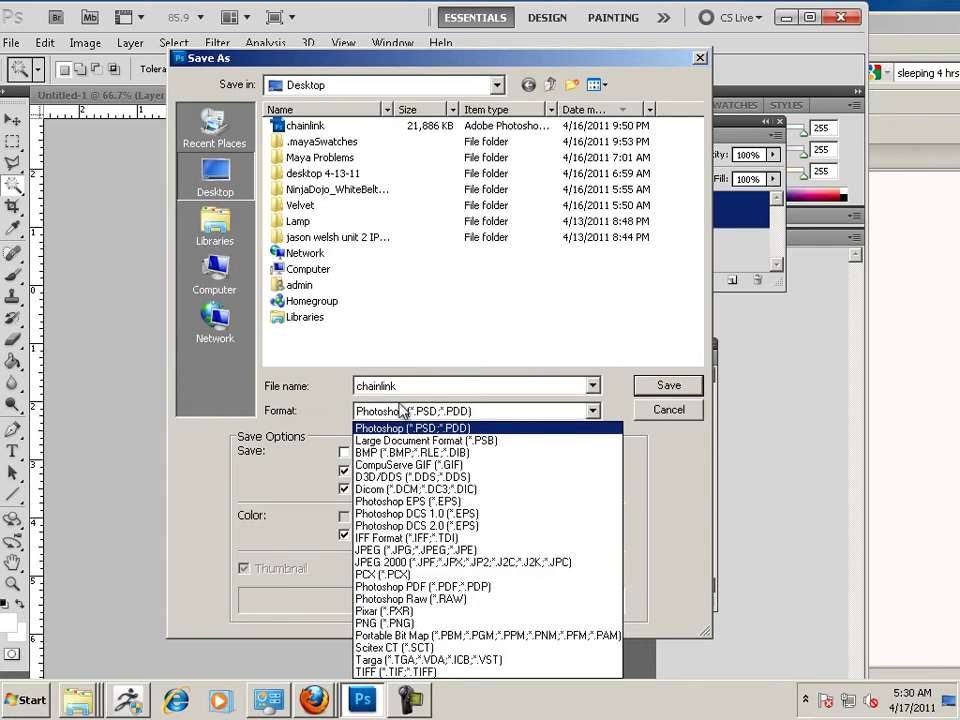
{"action": "left_click", "coordinate": [441, 662]}
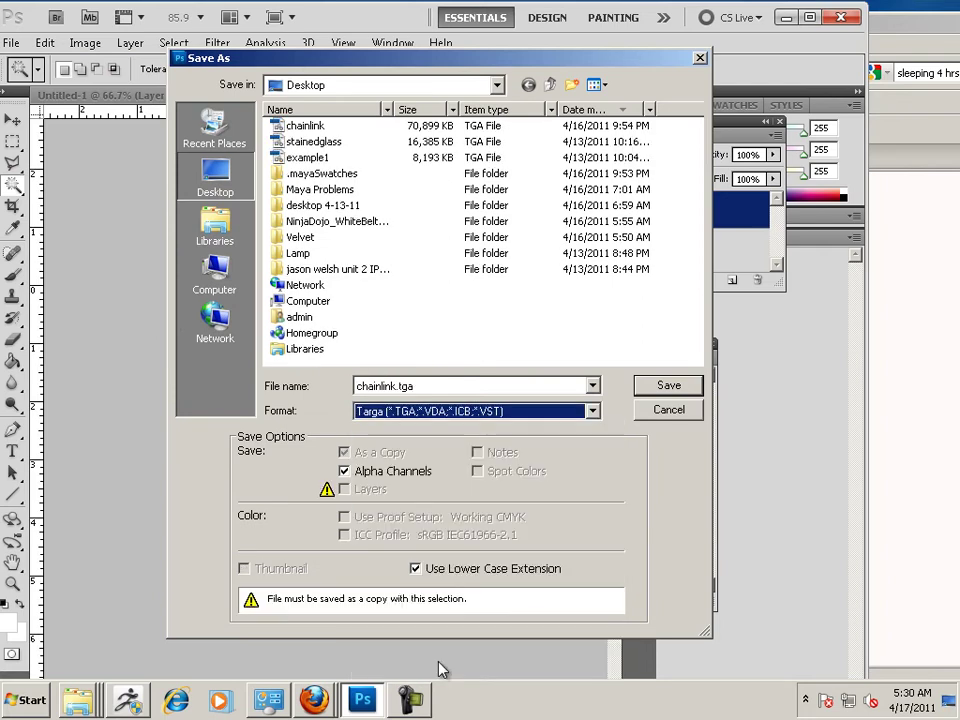
{"action": "left_click", "coordinate": [295, 127]}
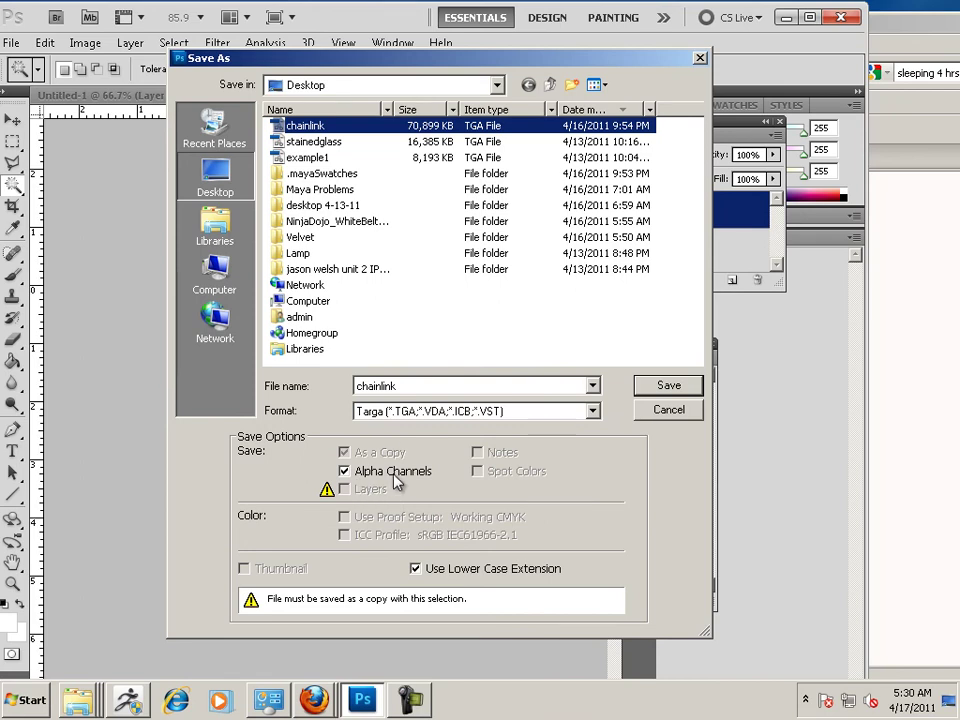
{"action": "left_click", "coordinate": [652, 390]}
{"action": "left_click", "coordinate": [400, 276]}
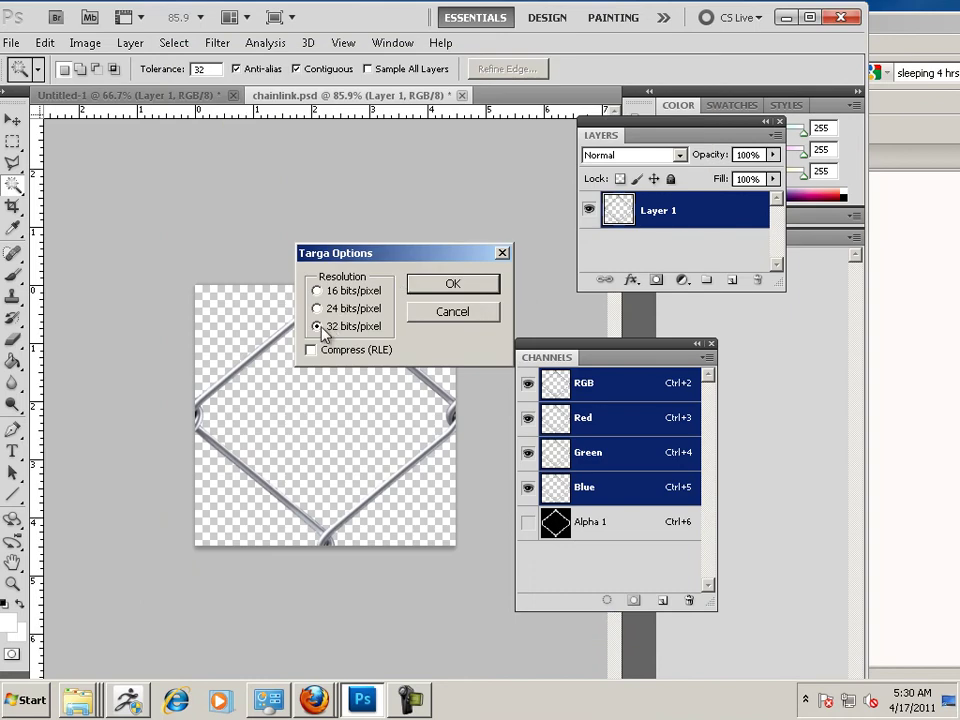
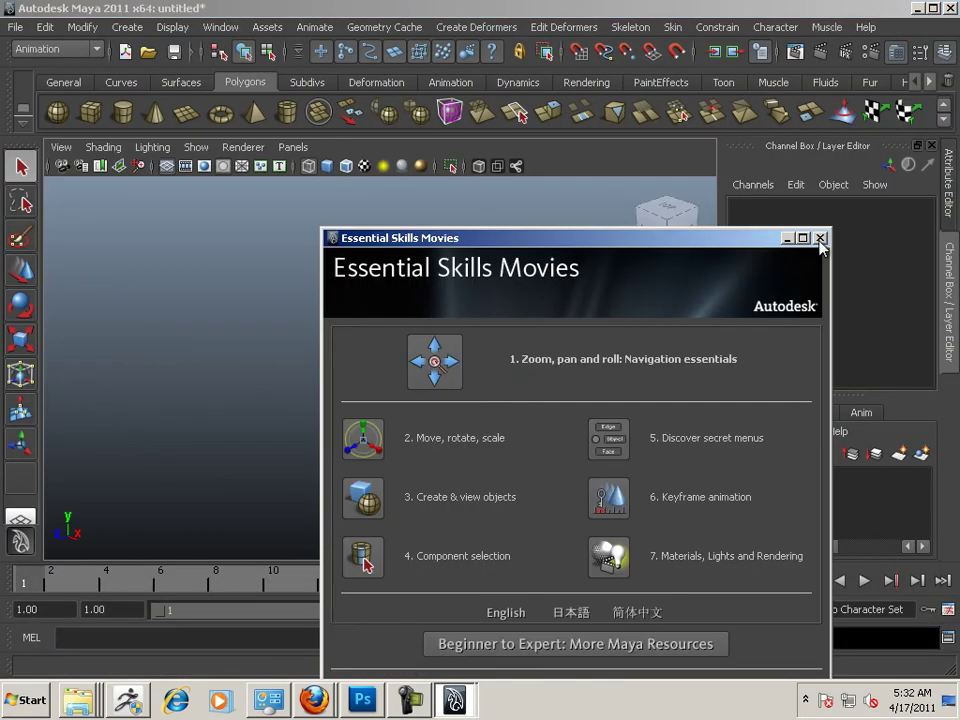
Dismiss Maya's Essential Skills Movies window and create a polygon plane at the origin.
{"action": "left_click", "coordinate": [820, 238]}
{"action": "left_click", "coordinate": [10, 29]}
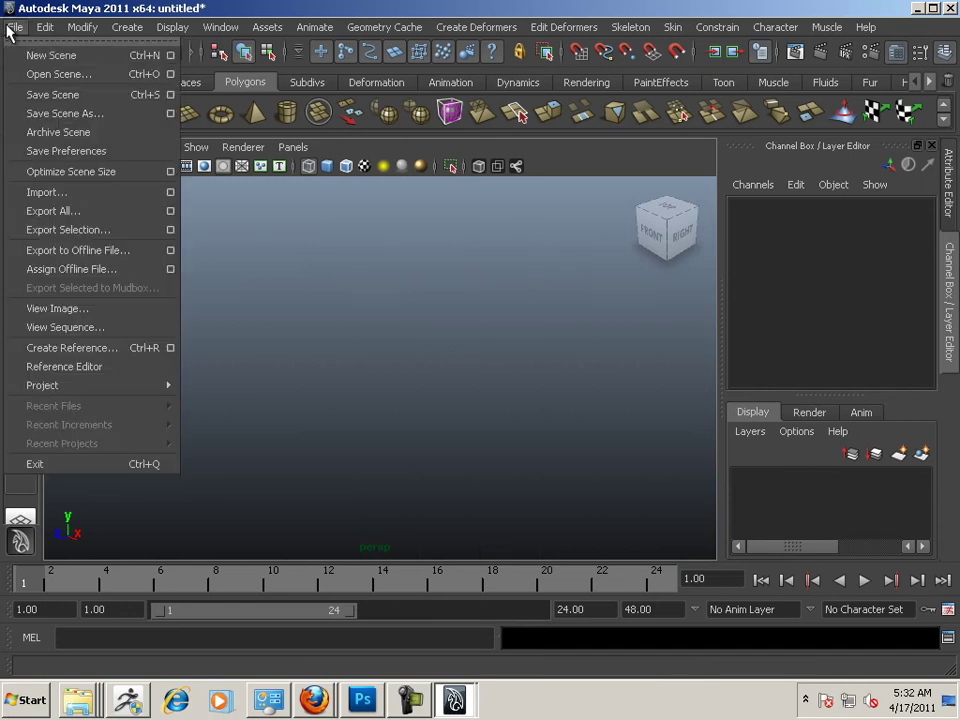
{"action": "left_click", "coordinate": [381, 231]}
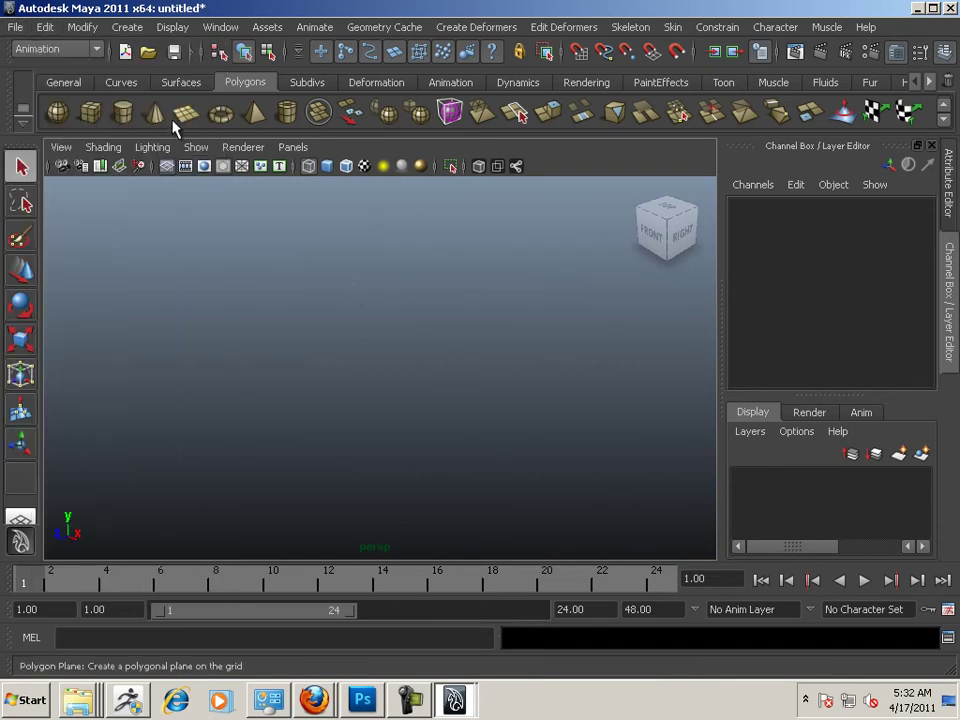
{"action": "left_click", "coordinate": [186, 113]}
{"action": "left_click", "coordinate": [20, 339]}
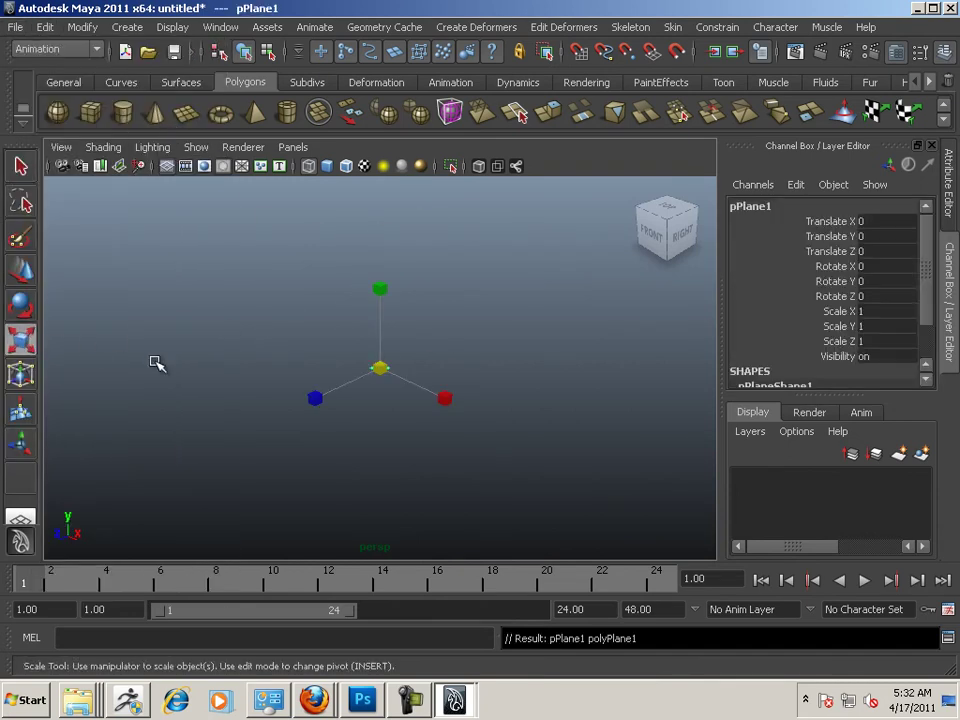
{"action": "left_click_drag", "start_coordinate": [380, 368], "coordinate": [525, 436]}
{"action": "left_click_drag", "start_coordinate": [450, 407], "coordinate": [381, 414], "text": "alt"}
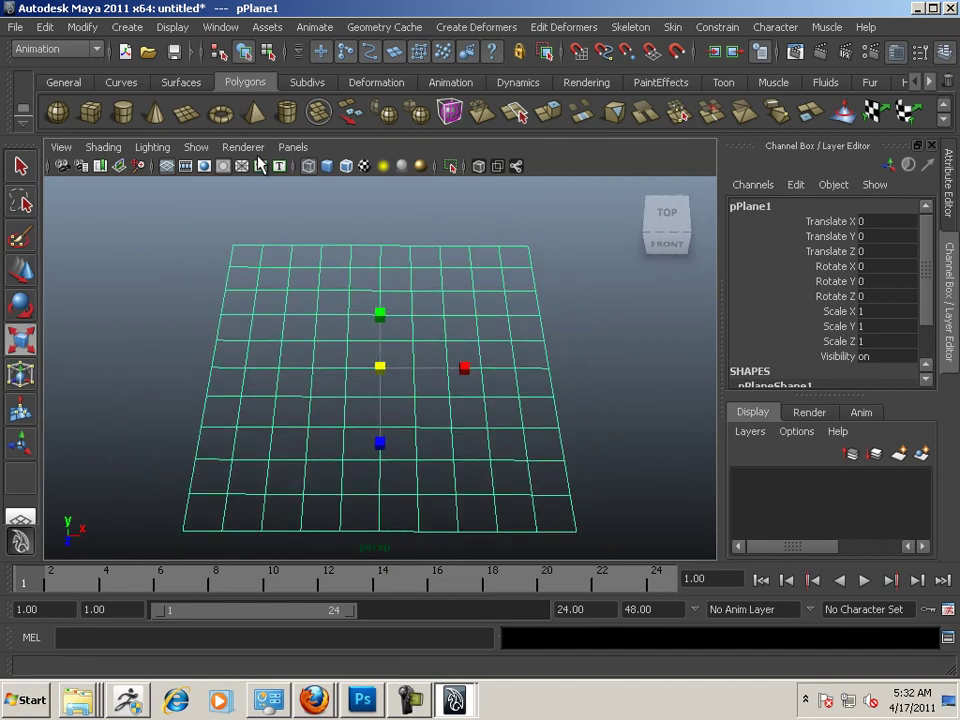
Open the Hypershade, place it over the viewport and display its textures.
{"action": "left_click", "coordinate": [220, 27]}
{"action": "mouse_move", "coordinate": [230, 78]}
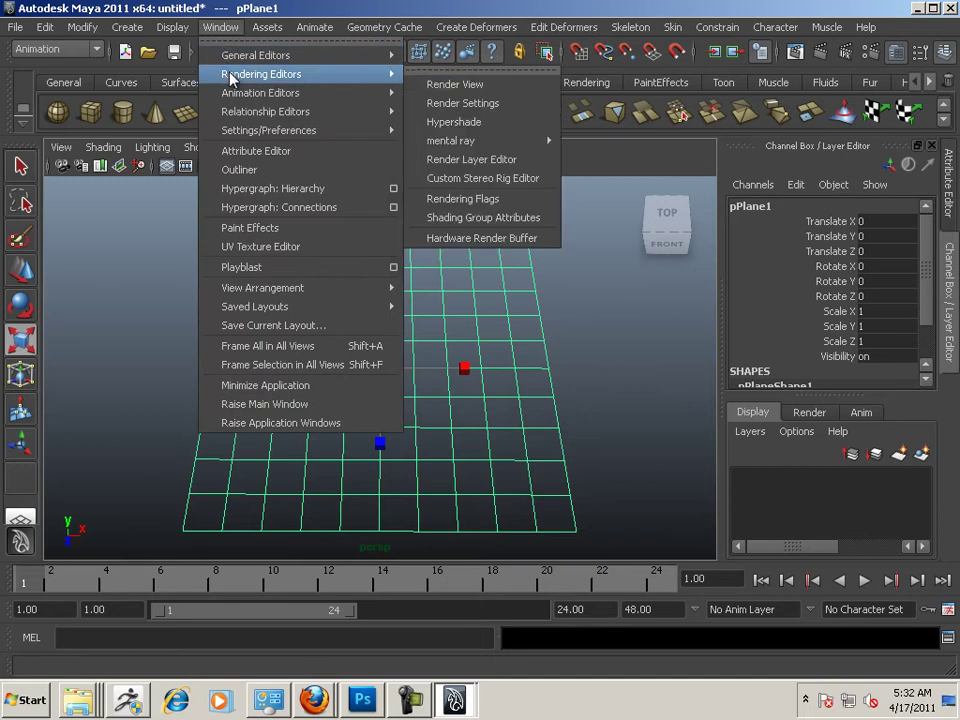
{"action": "left_click", "coordinate": [513, 123]}
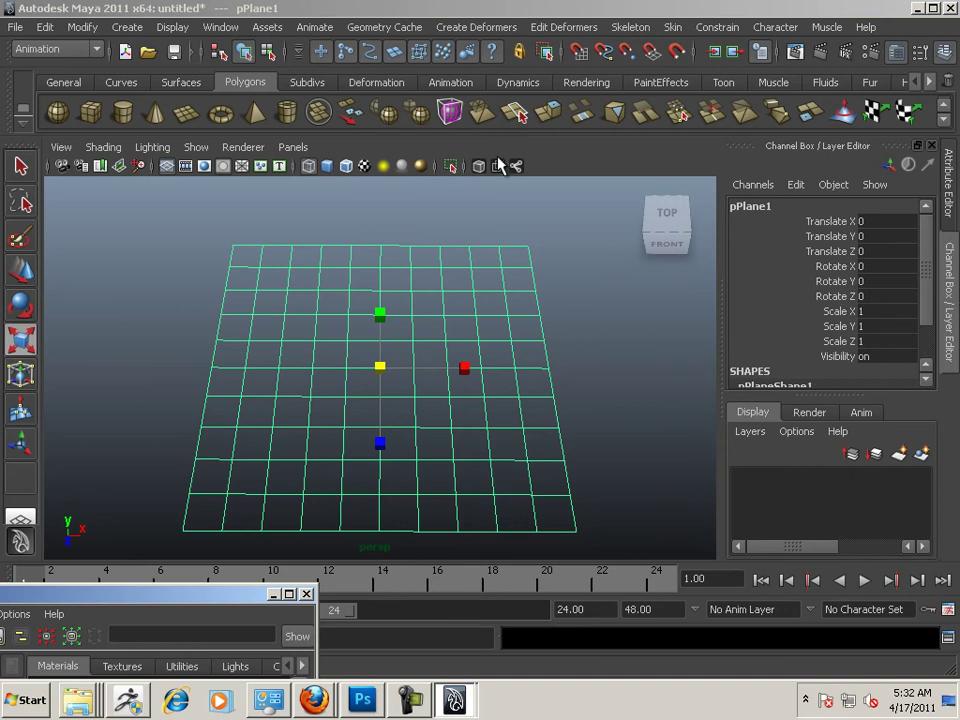
{"action": "left_click_drag", "start_coordinate": [189, 592], "coordinate": [570, 133]}
{"action": "left_click", "coordinate": [545, 201]}
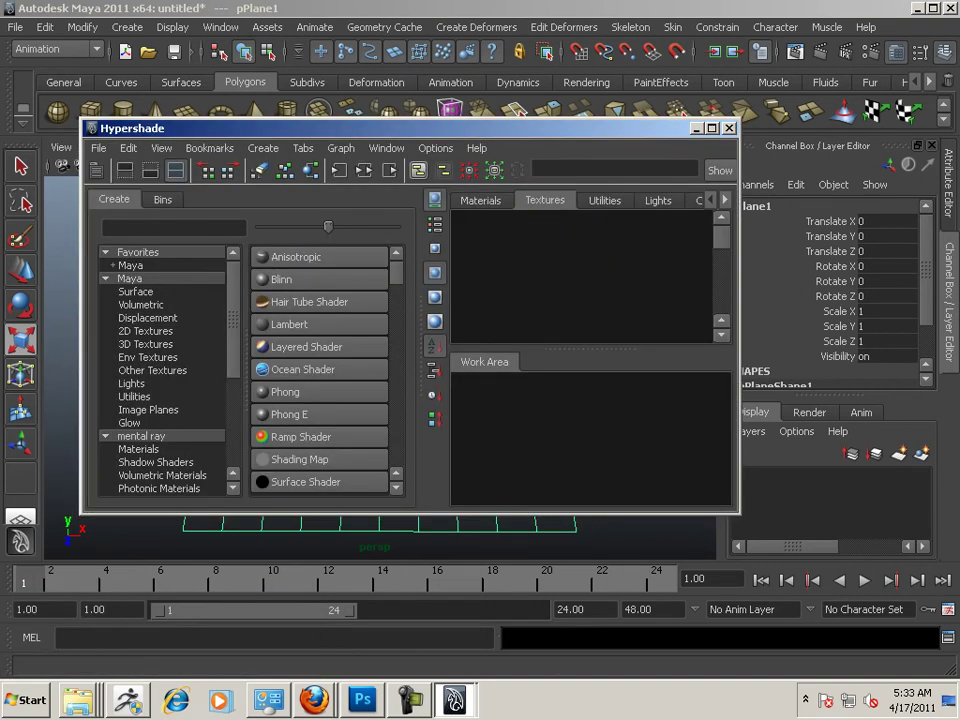
Import chainlink.tga from the Desktop into the Hypershade's textures.
{"action": "left_click", "coordinate": [314, 700]}
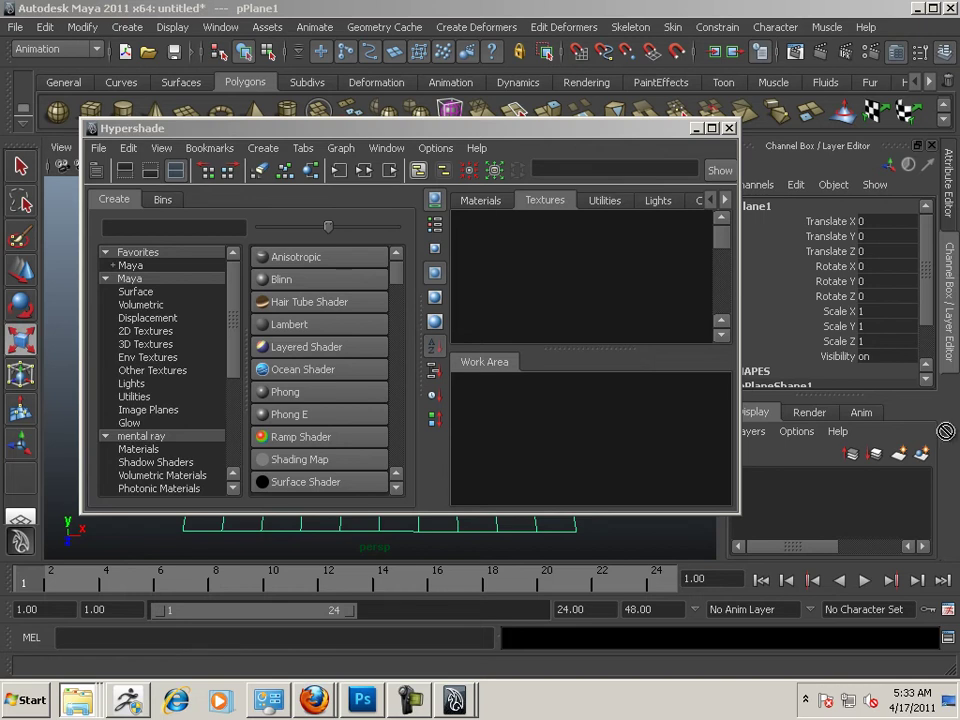
{"action": "left_click_drag", "start_coordinate": [553, 309], "coordinate": [606, 300]}
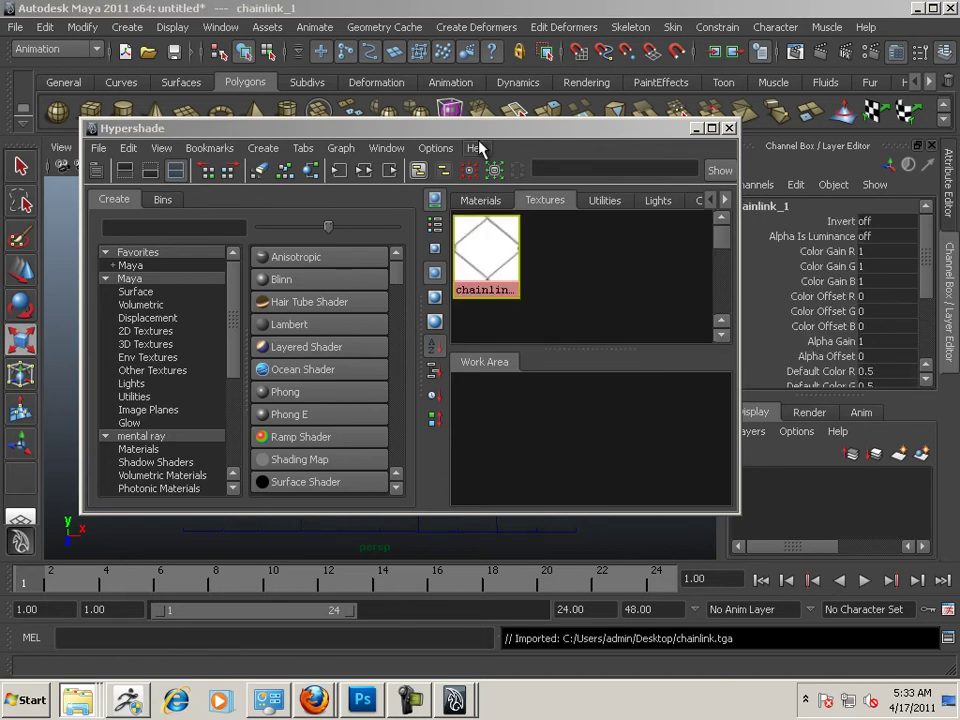
{"action": "left_click_drag", "start_coordinate": [462, 133], "coordinate": [347, 166]}
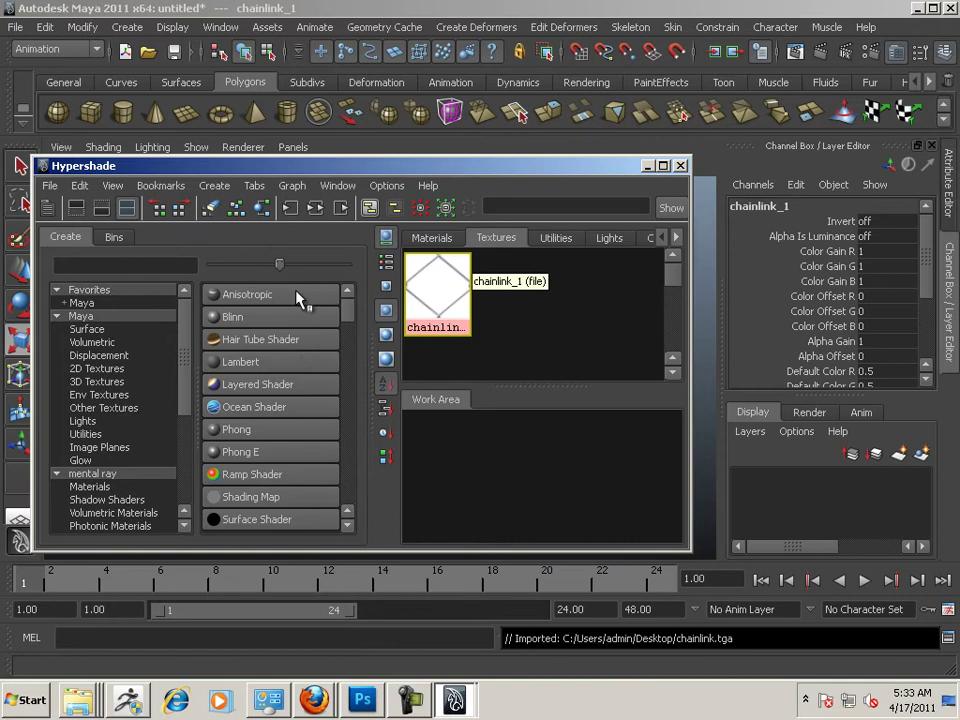
Create a Blinn material and connect the chainlink texture to its color and transparency.
{"action": "left_click", "coordinate": [233, 318]}
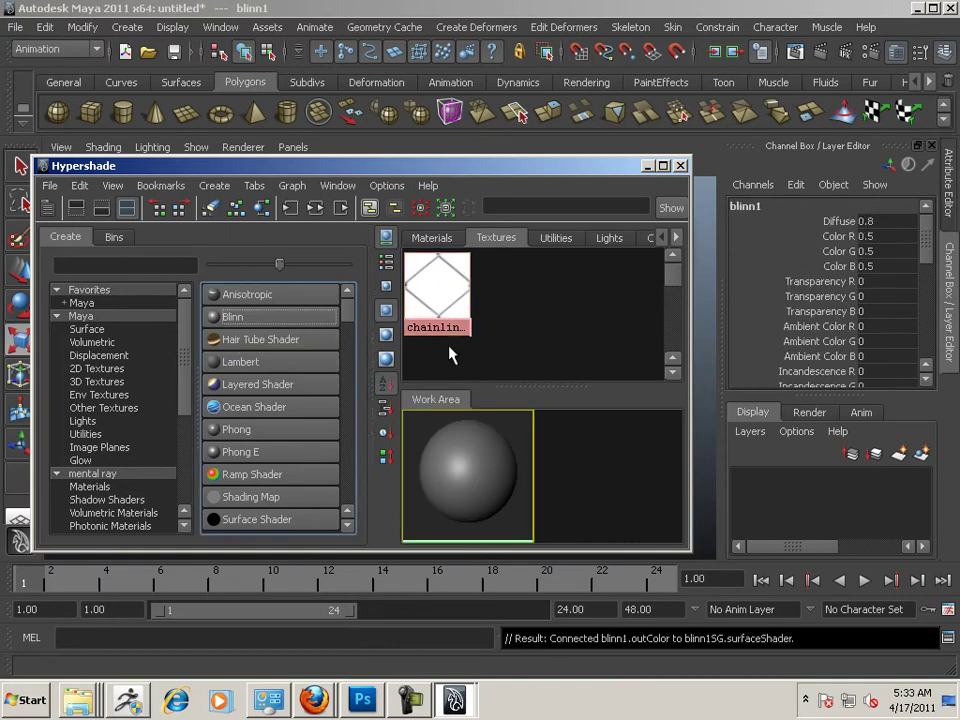
{"action": "middle_click_drag", "start_coordinate": [435, 282], "coordinate": [623, 495]}
{"action": "left_click", "coordinate": [525, 609]}
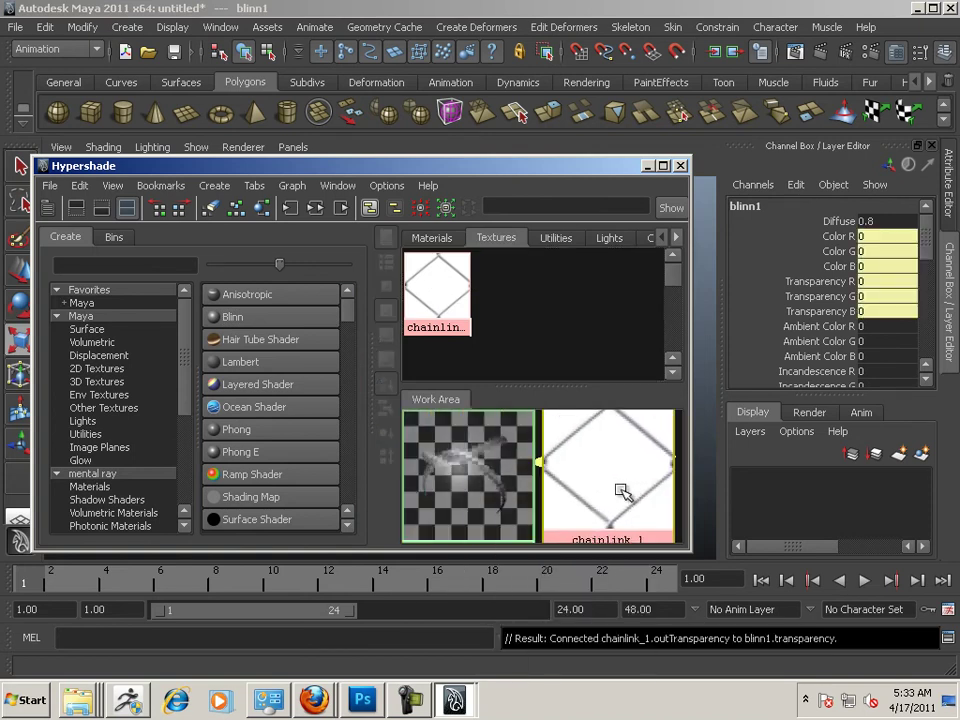
Show the viewport shaded with textures and assign the chain-link Blinn material to the polygon plane.
{"action": "left_click", "coordinate": [437, 290]}
{"action": "left_click_drag", "start_coordinate": [336, 173], "coordinate": [620, 98]}
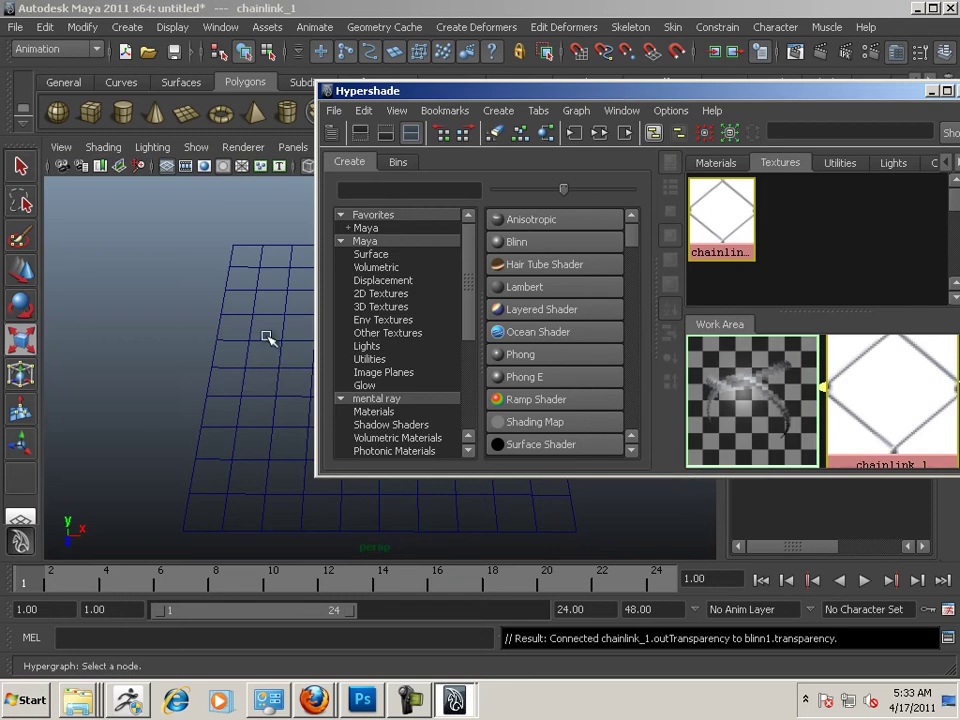
{"action": "key", "text": "5"}
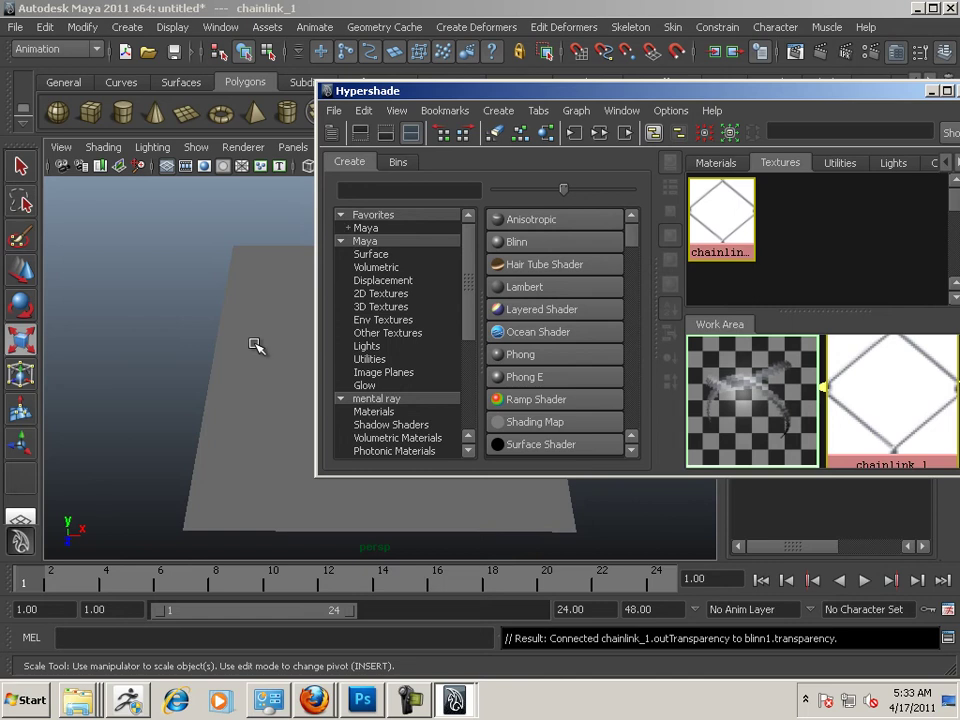
{"action": "left_click", "coordinate": [256, 346]}
{"action": "middle_click_drag", "start_coordinate": [744, 422], "coordinate": [274, 401]}
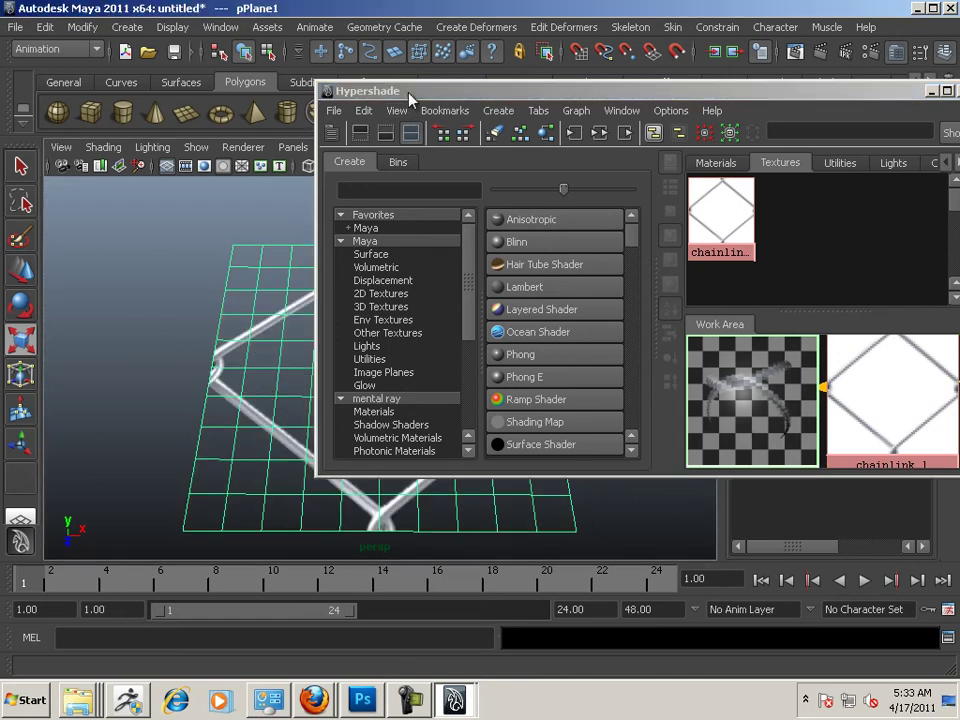
{"action": "left_click_drag", "start_coordinate": [409, 97], "coordinate": [594, 103]}
{"action": "key", "text": "r"}
{"action": "left_click_drag", "start_coordinate": [407, 300], "coordinate": [334, 333], "text": "alt"}
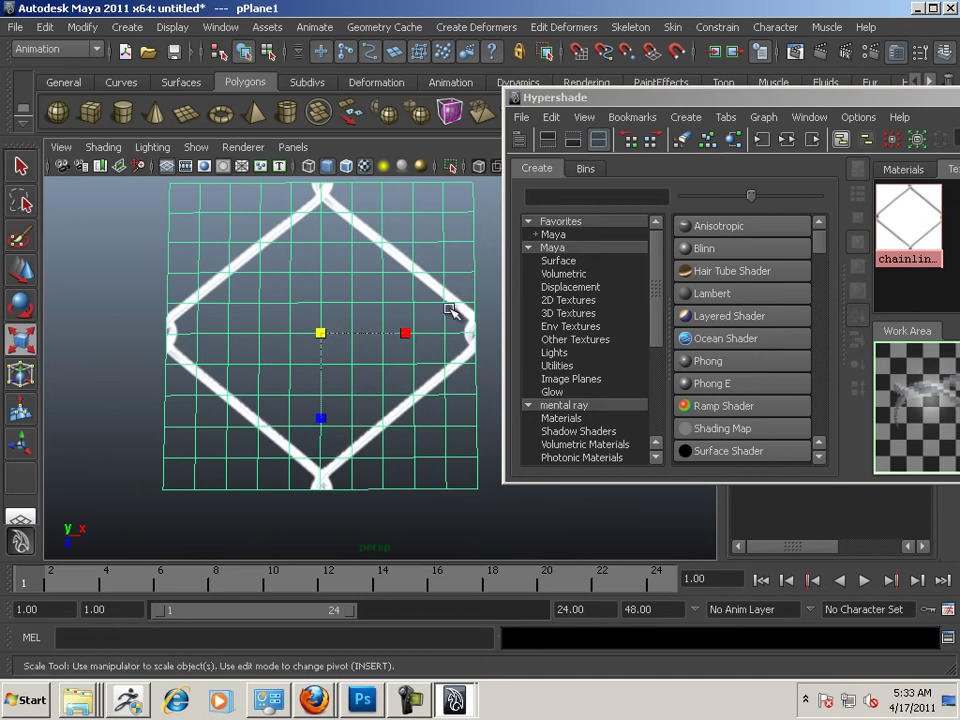
{"action": "left_click_drag", "start_coordinate": [451, 311], "coordinate": [467, 240], "text": "alt"}
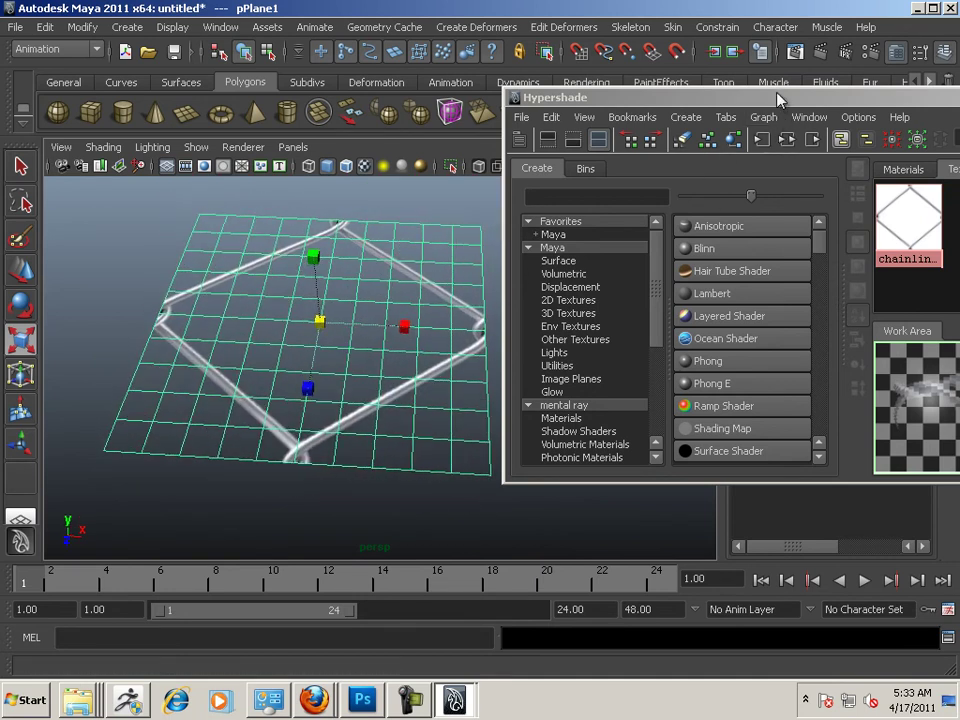
Open the chainlink texture's 2D placement attributes, place2dTexture1, in the Attribute Editor.
{"action": "left_click_drag", "start_coordinate": [778, 100], "coordinate": [298, 147]}
{"action": "left_click", "coordinate": [432, 258]}
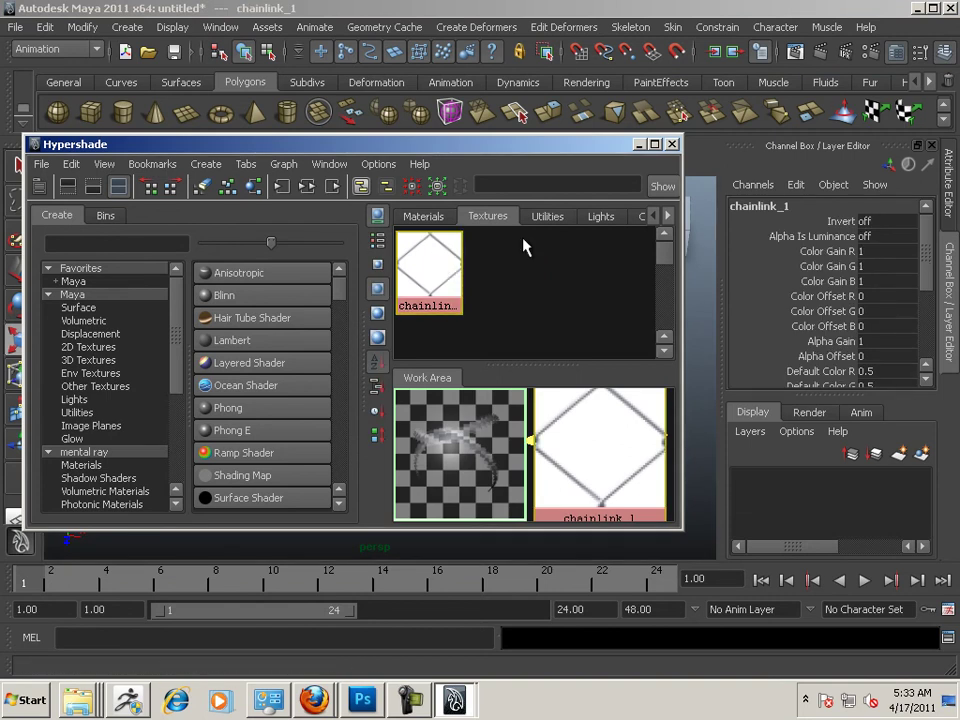
{"action": "double_click", "coordinate": [441, 272]}
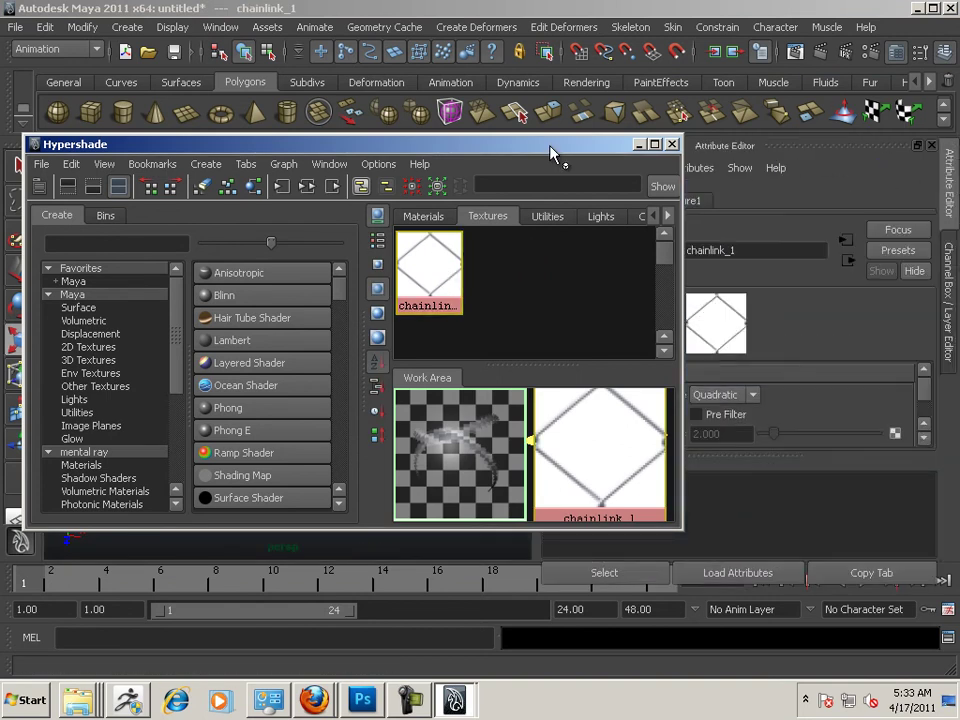
{"action": "left_click_drag", "start_coordinate": [553, 154], "coordinate": [367, 121]}
{"action": "left_click", "coordinate": [661, 202]}
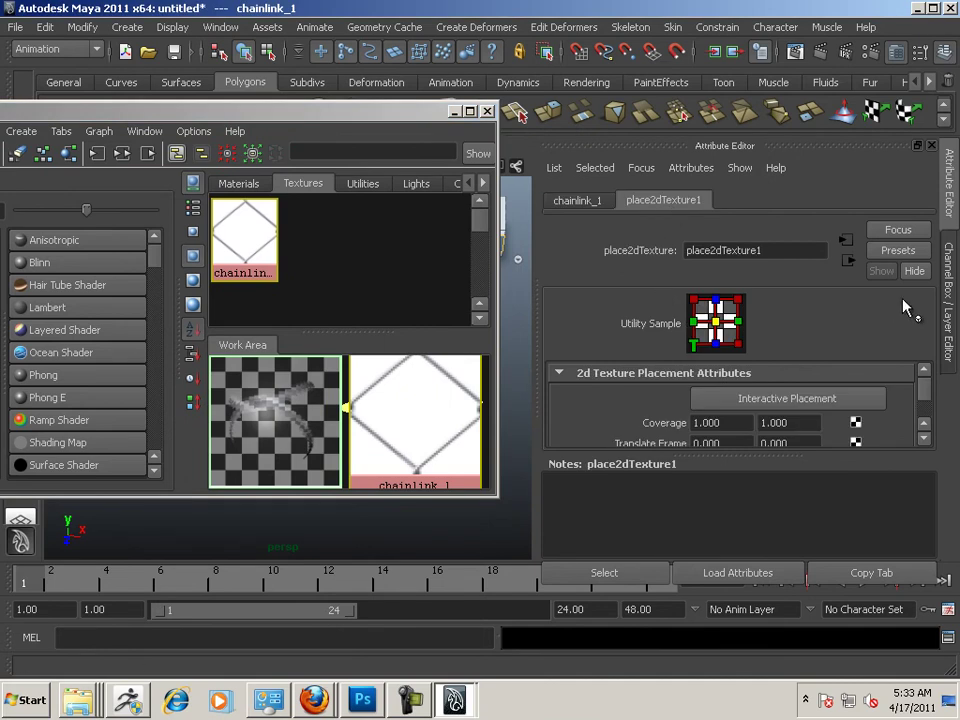
Set the chainlink texture's Repeat UV to 100 in both directions and check the tiling on the plane.
{"action": "left_click_drag", "start_coordinate": [926, 388], "coordinate": [930, 396]}
{"action": "scroll", "coordinate": [930, 400], "scroll_direction": "down", "scroll_amount": 1}
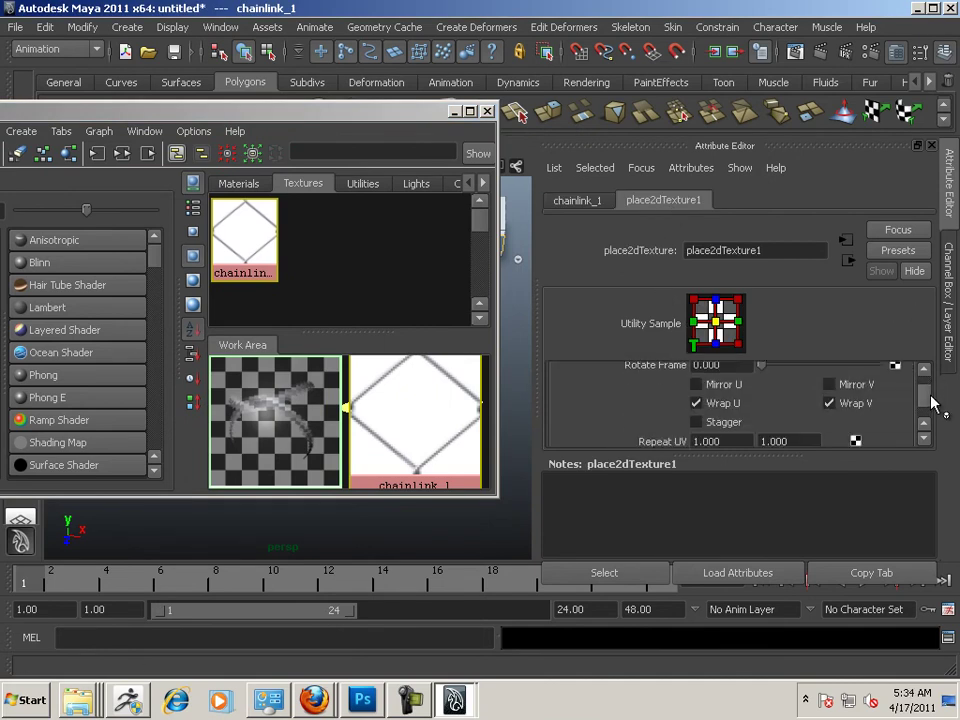
{"action": "scroll", "coordinate": [931, 403], "scroll_direction": "down", "scroll_amount": 2}
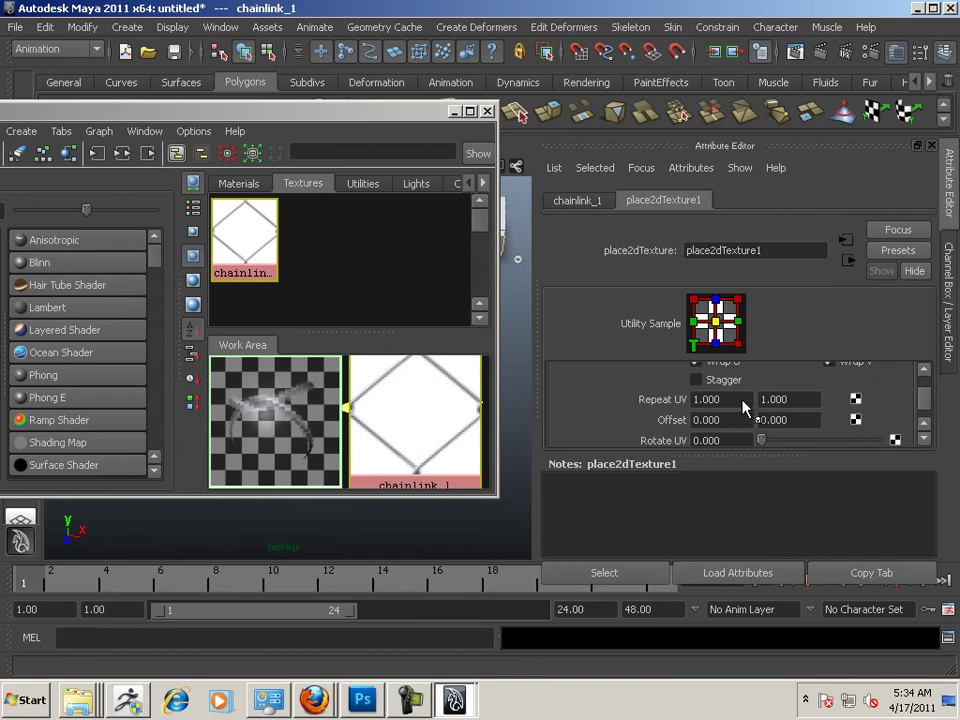
{"action": "left_click_drag", "start_coordinate": [744, 400], "coordinate": [648, 399]}
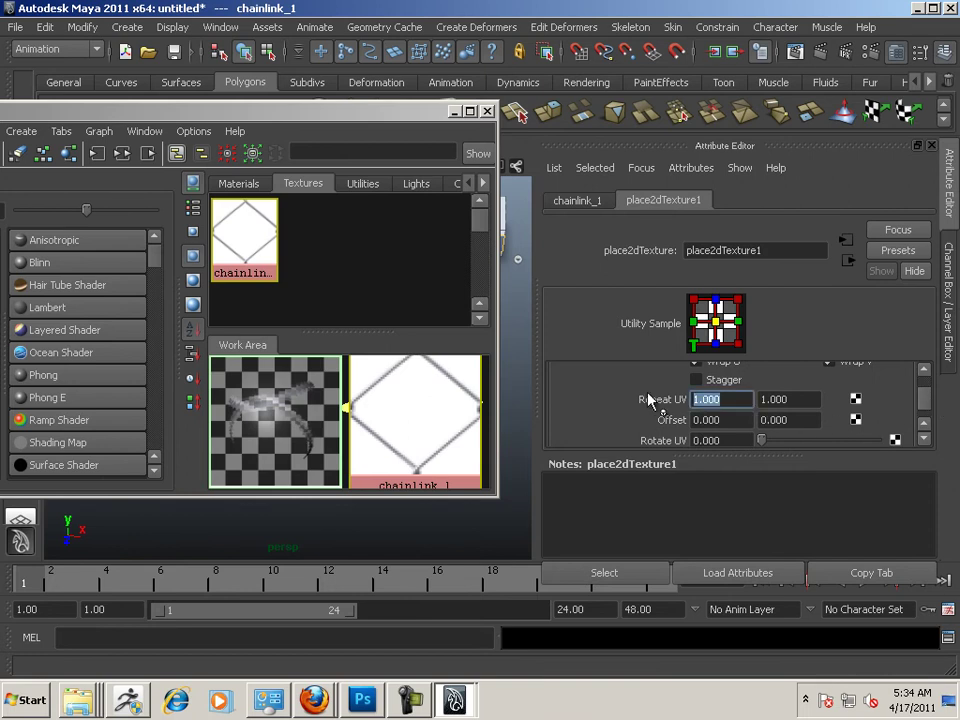
{"action": "type", "text": "100"}
{"action": "key", "text": "Tab"}
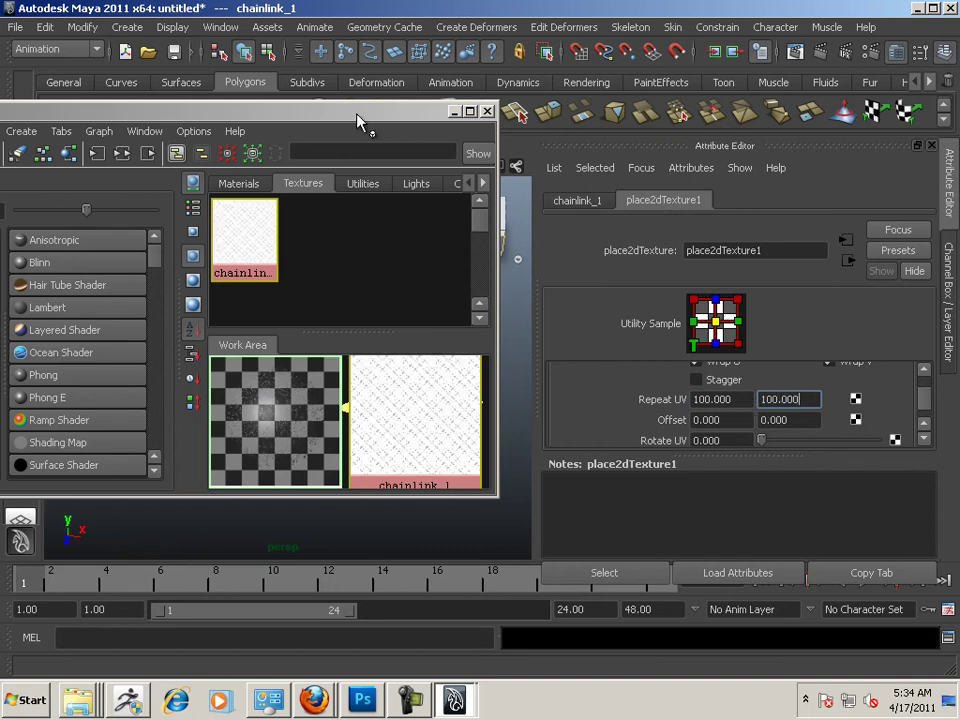
{"action": "left_click_drag", "start_coordinate": [364, 112], "coordinate": [857, 197]}
{"action": "left_click_drag", "start_coordinate": [454, 199], "coordinate": [658, 230]}
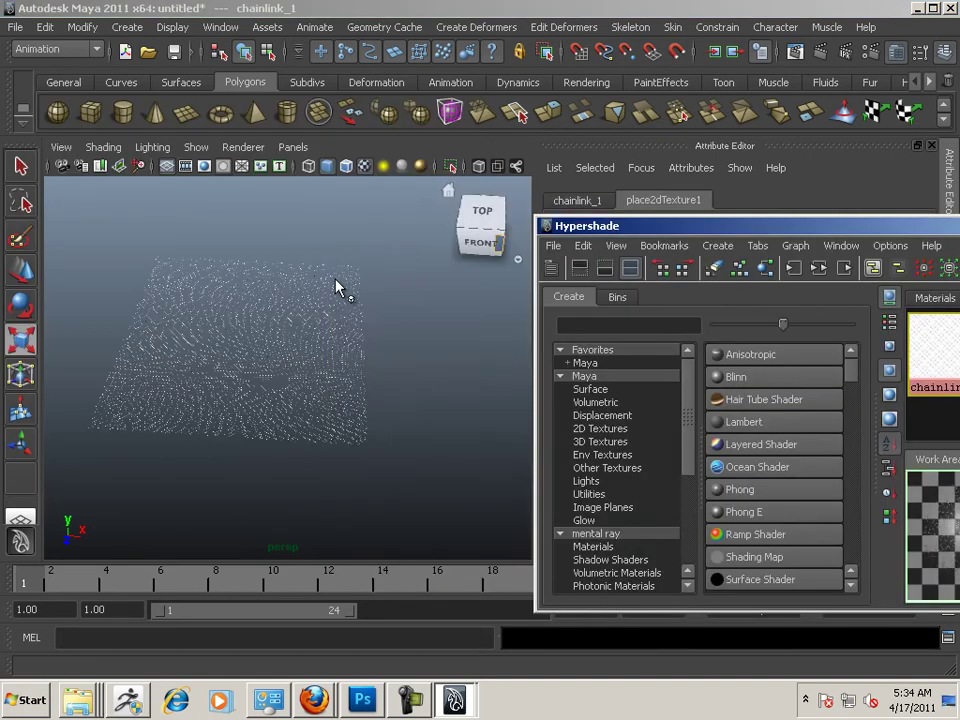
{"action": "left_click_drag", "start_coordinate": [336, 285], "coordinate": [302, 349], "text": "alt"}
{"action": "right_click_drag", "start_coordinate": [302, 349], "coordinate": [375, 349], "text": "alt"}
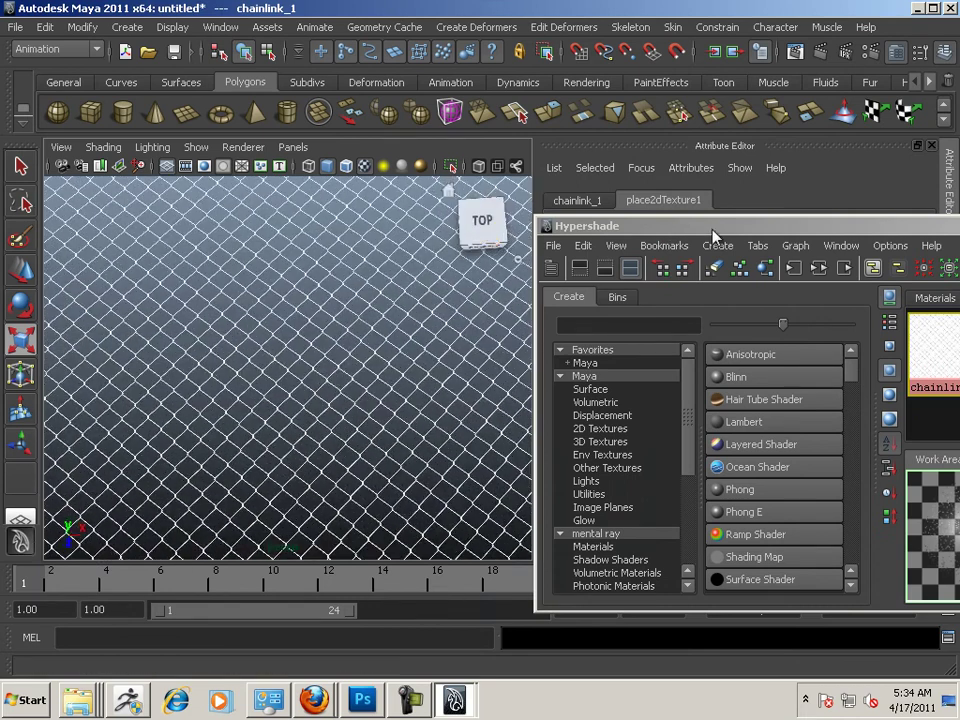
Set the chainlink texture's Repeat UV to 20 in both directions.
{"action": "left_click_drag", "start_coordinate": [2, 180], "coordinate": [2, 180]}
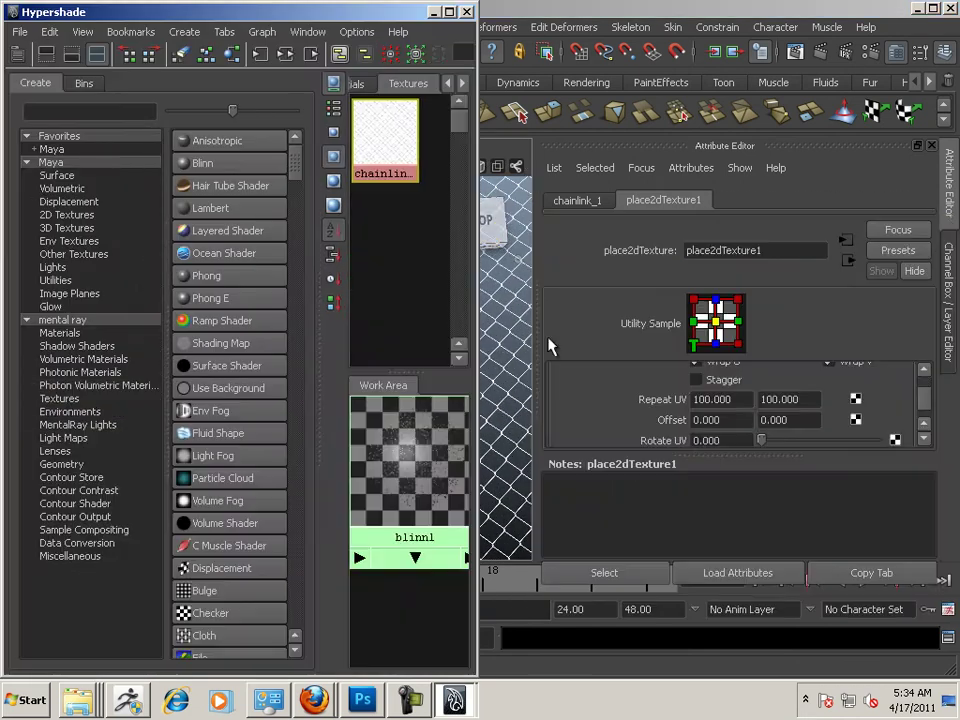
{"action": "double_click", "coordinate": [734, 400]}
{"action": "type", "text": "20"}
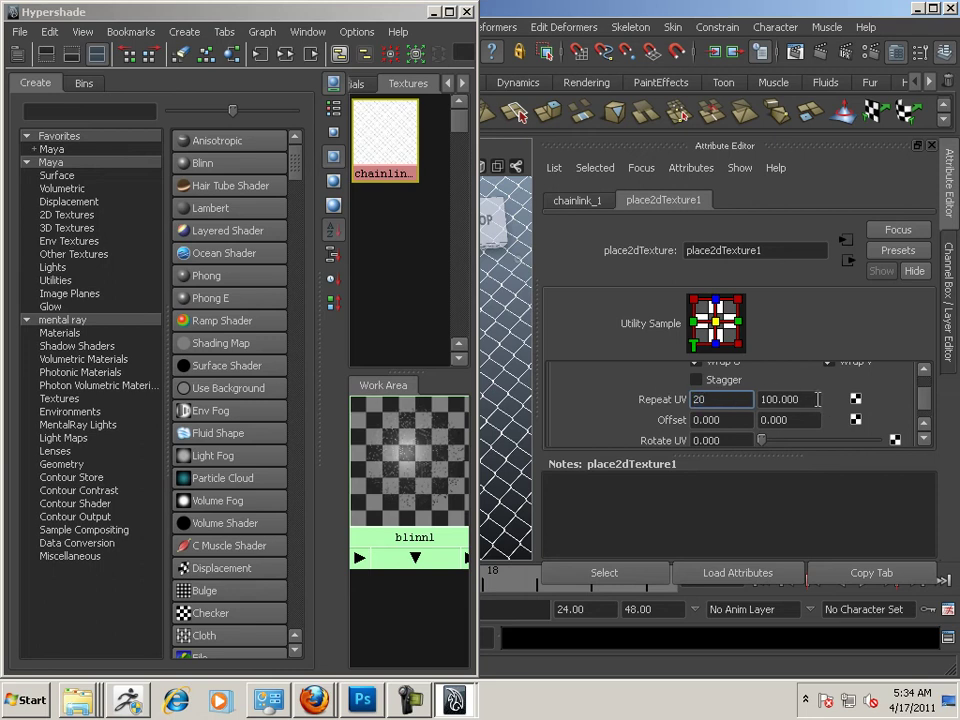
{"action": "key", "text": "Tab"}
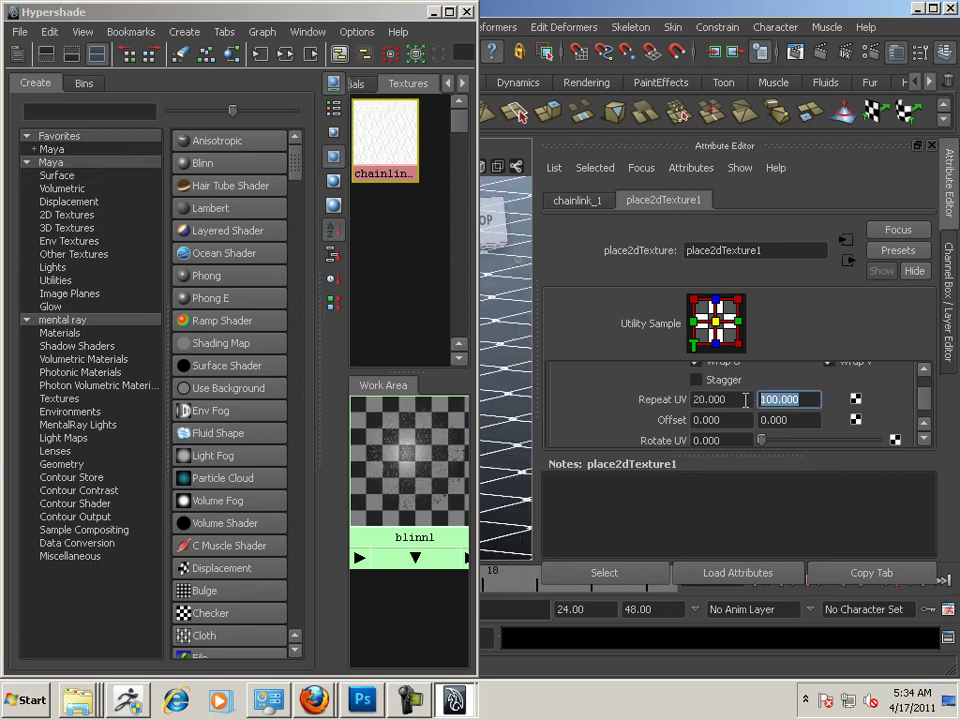
{"action": "type", "text": "20"}
{"action": "key", "text": "Return"}
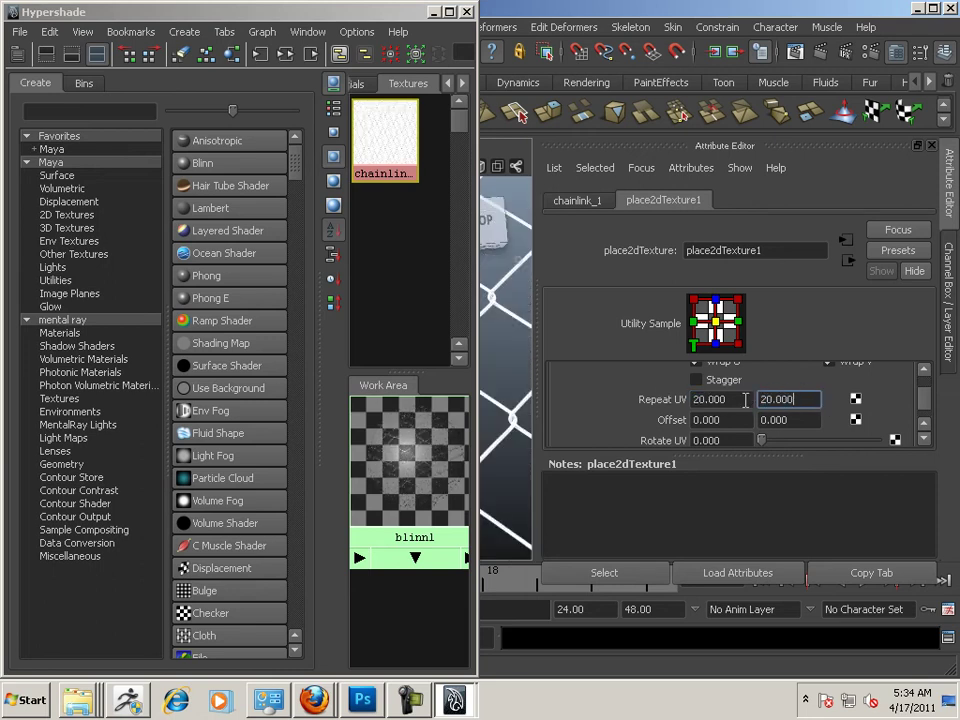
Examine the tiled chain-link pattern on the plane up close, from a distance and at different angles.
{"action": "left_click_drag", "start_coordinate": [367, 12], "coordinate": [950, 280]}
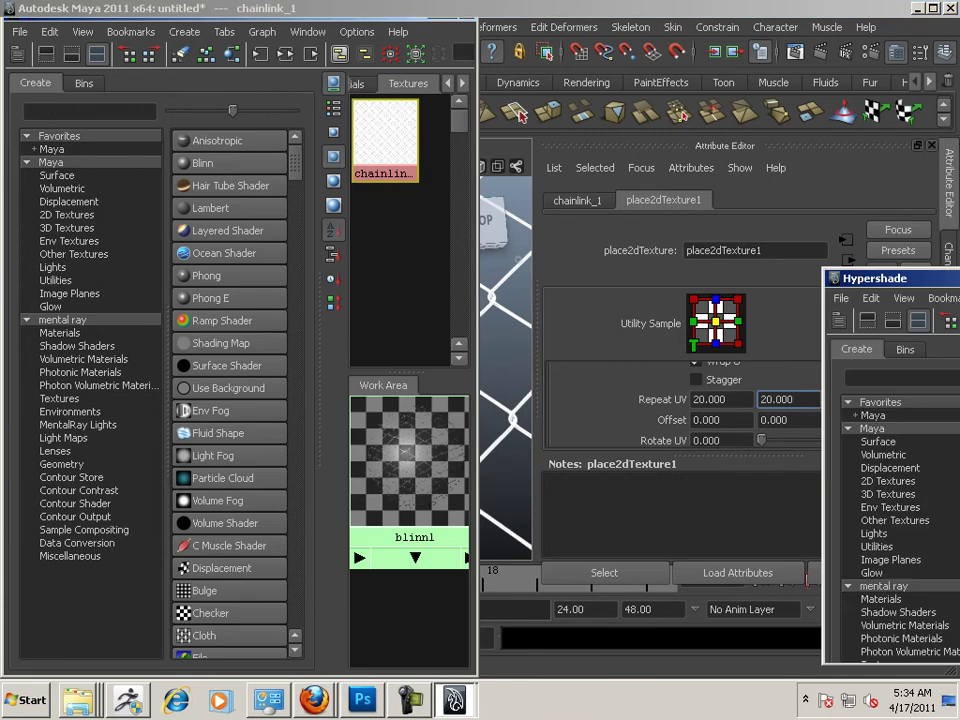
{"action": "right_click_drag", "start_coordinate": [407, 323], "coordinate": [223, 298], "text": "alt"}
{"action": "left_click_drag", "start_coordinate": [223, 298], "coordinate": [255, 266], "text": "alt"}
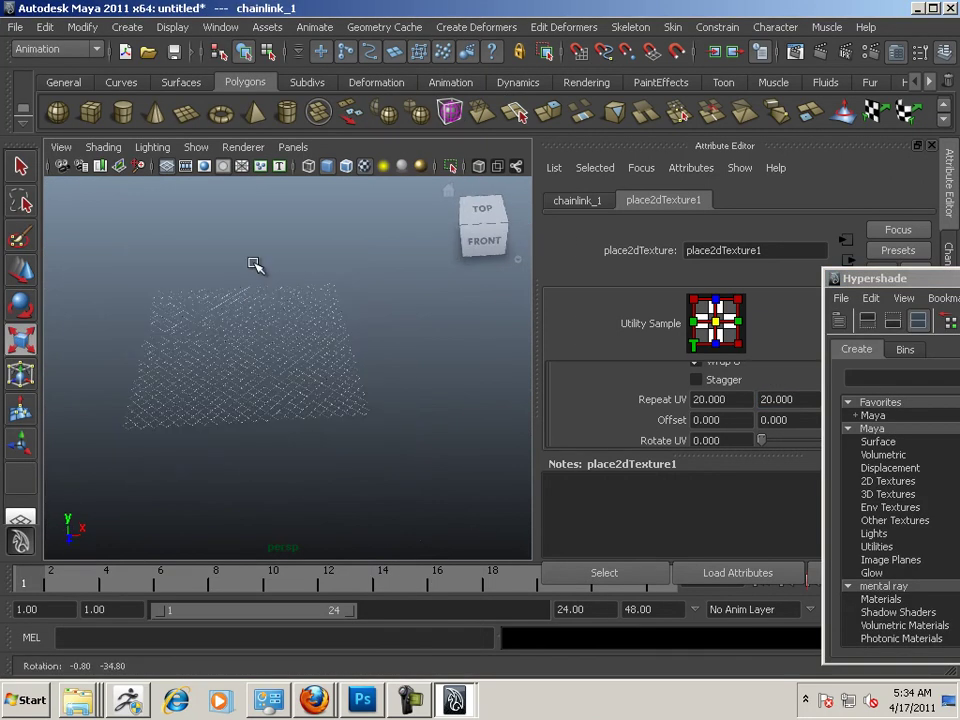
{"action": "right_click_drag", "start_coordinate": [255, 266], "coordinate": [372, 437], "text": "alt"}
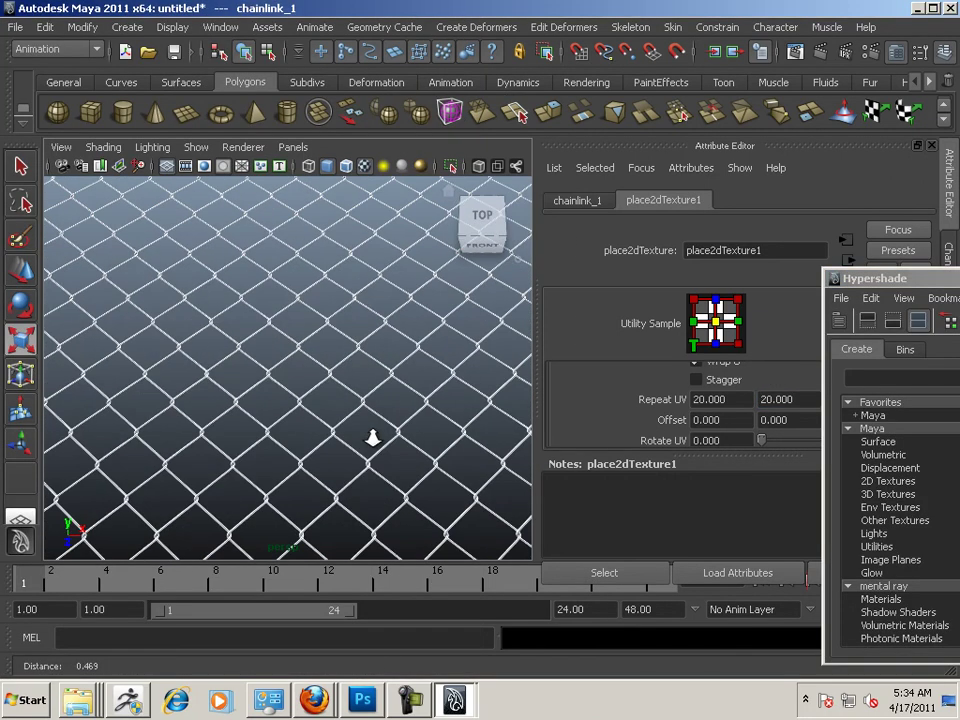
{"action": "left_click_drag", "start_coordinate": [372, 437], "coordinate": [358, 471], "text": "alt"}
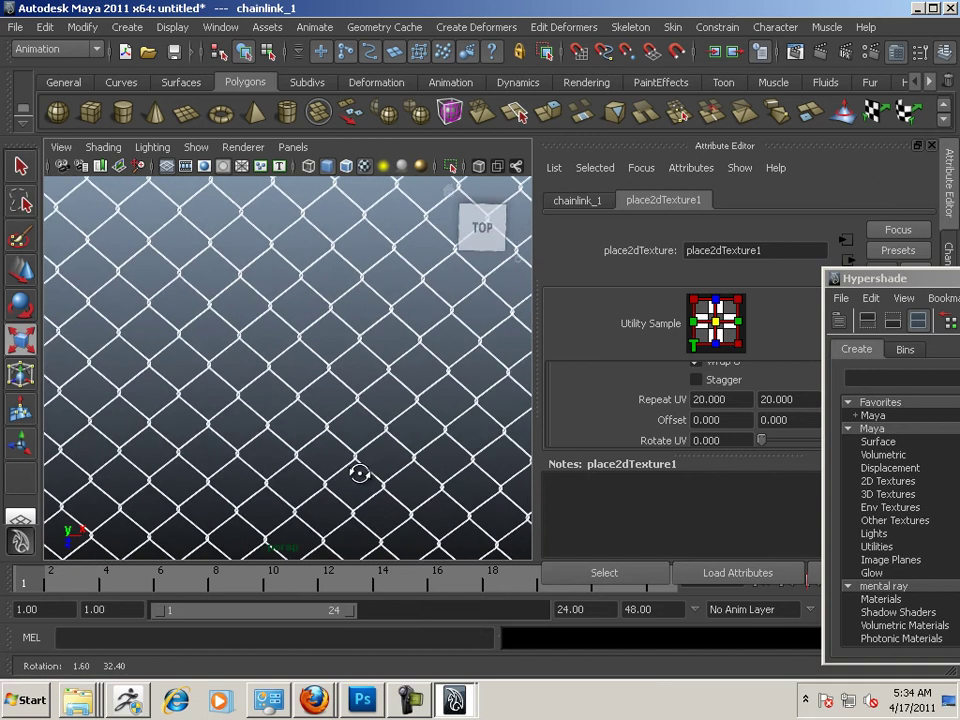
{"action": "right_click_drag", "start_coordinate": [358, 471], "coordinate": [298, 396], "text": "alt"}
{"action": "left_click_drag", "start_coordinate": [298, 396], "coordinate": [300, 339], "text": "alt"}
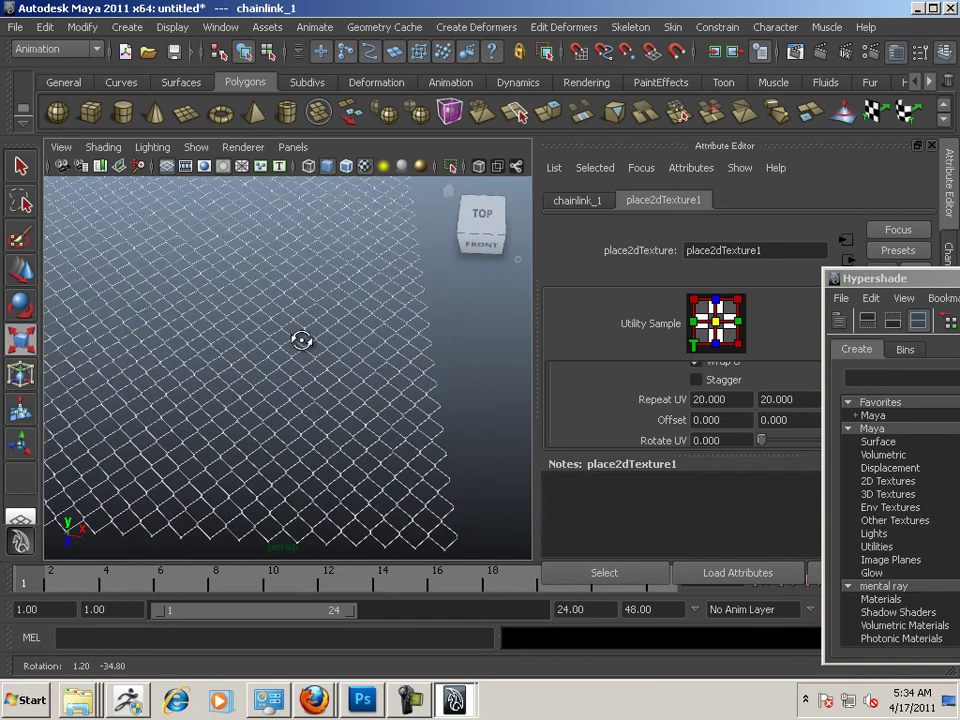
Switch to Photoshop and create a new 1024 by 1024 pixel RGB document with a white background.
{"action": "left_click", "coordinate": [362, 703]}
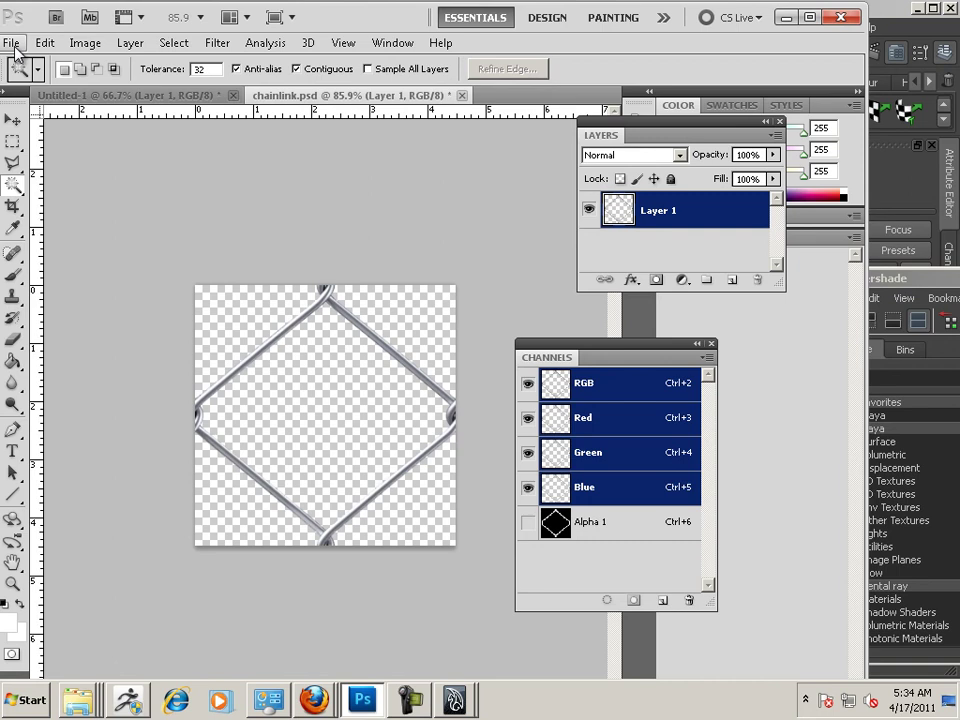
{"action": "left_click", "coordinate": [12, 43]}
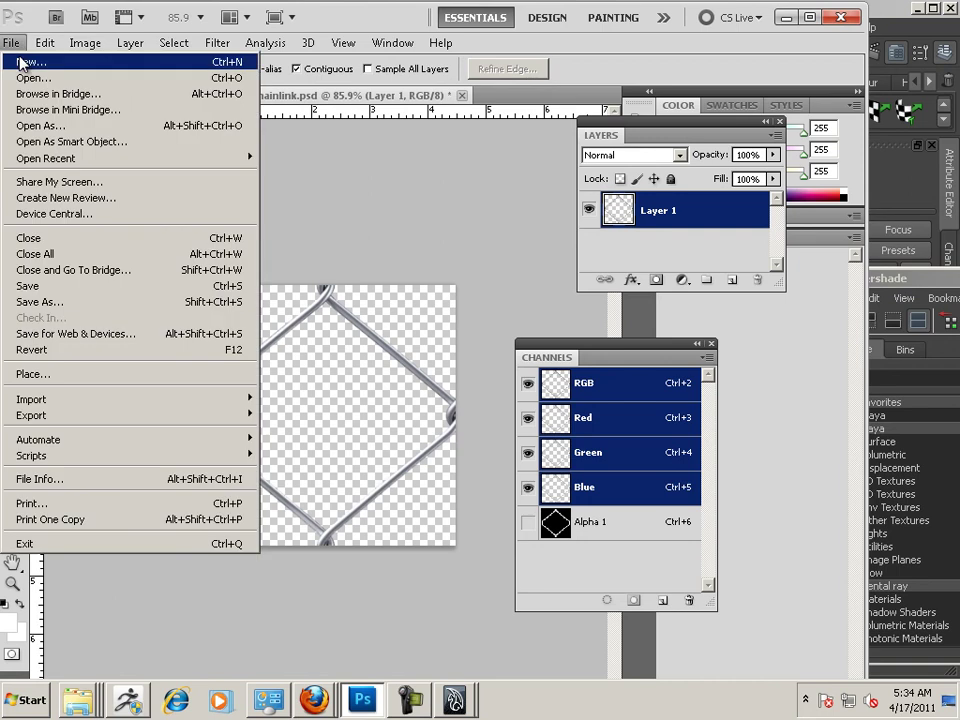
{"action": "left_click", "coordinate": [22, 63]}
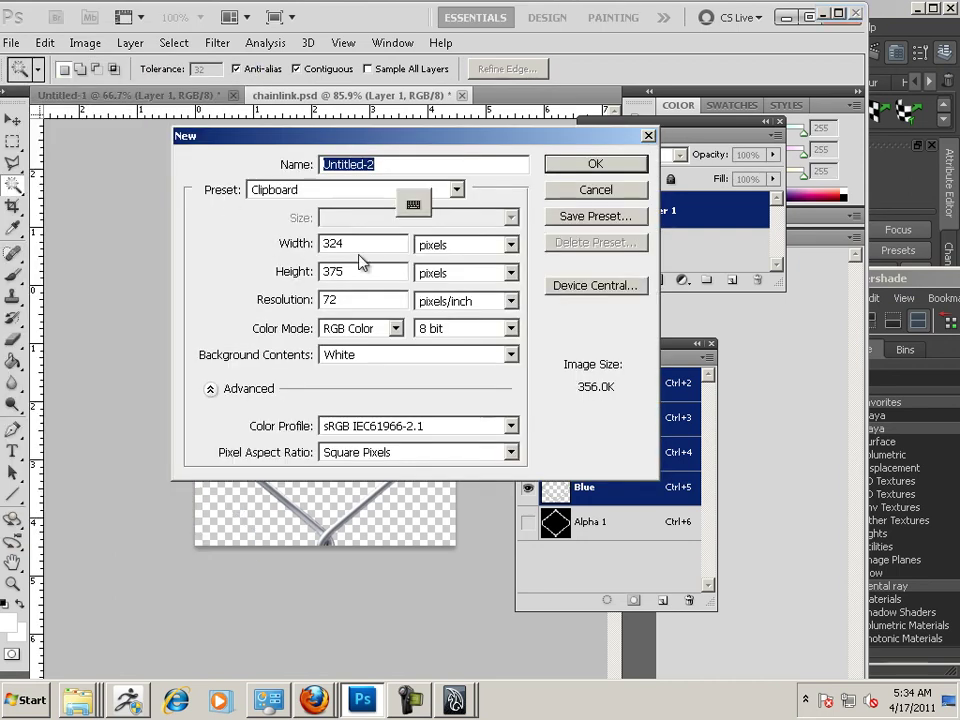
{"action": "left_click", "coordinate": [297, 240]}
{"action": "type", "text": "1024"}
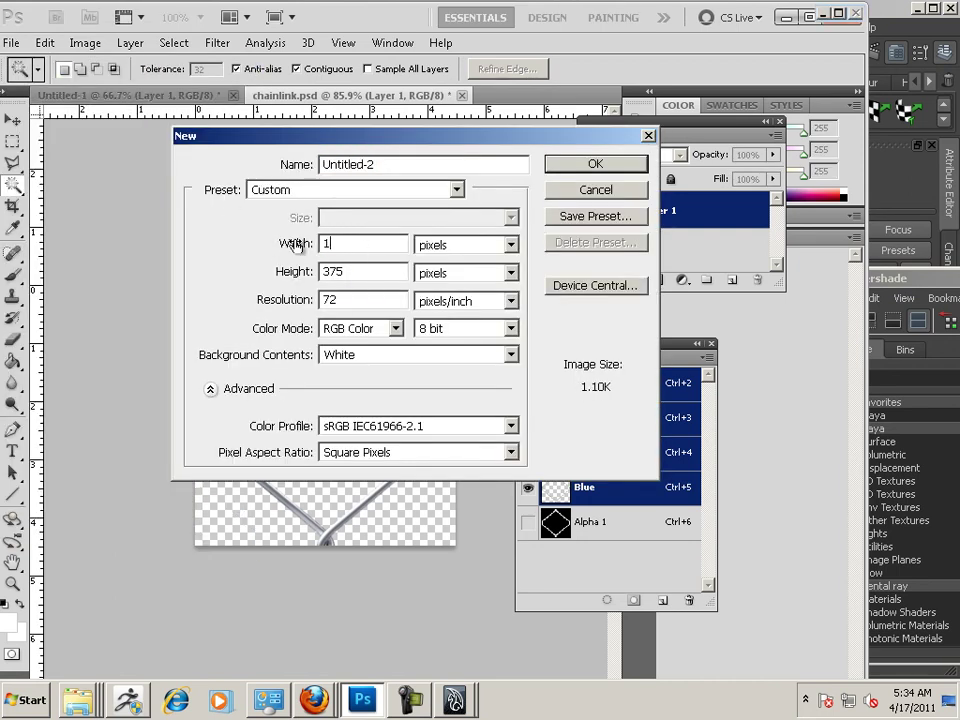
{"action": "key", "text": "Tab"}
{"action": "key", "text": "Tab"}
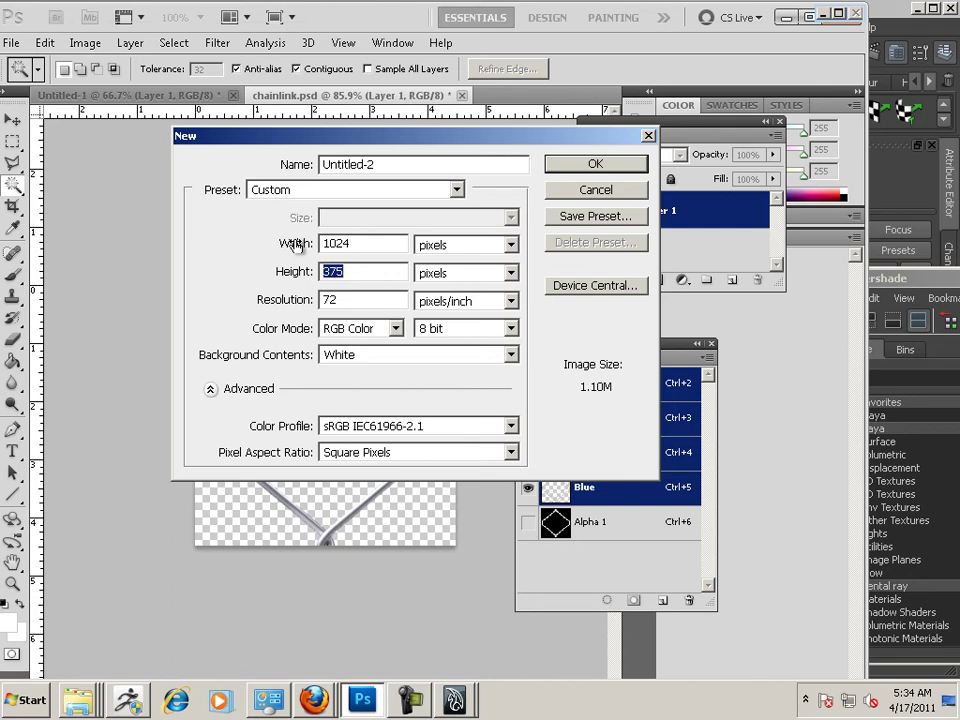
{"action": "type", "text": "1024"}
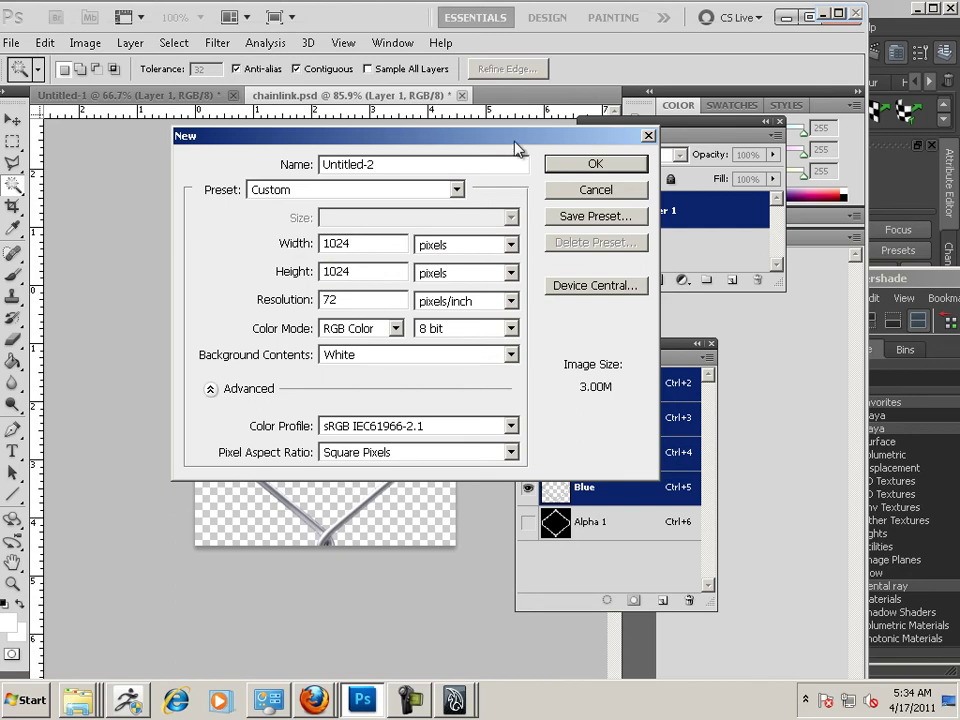
{"action": "key", "text": "Return"}
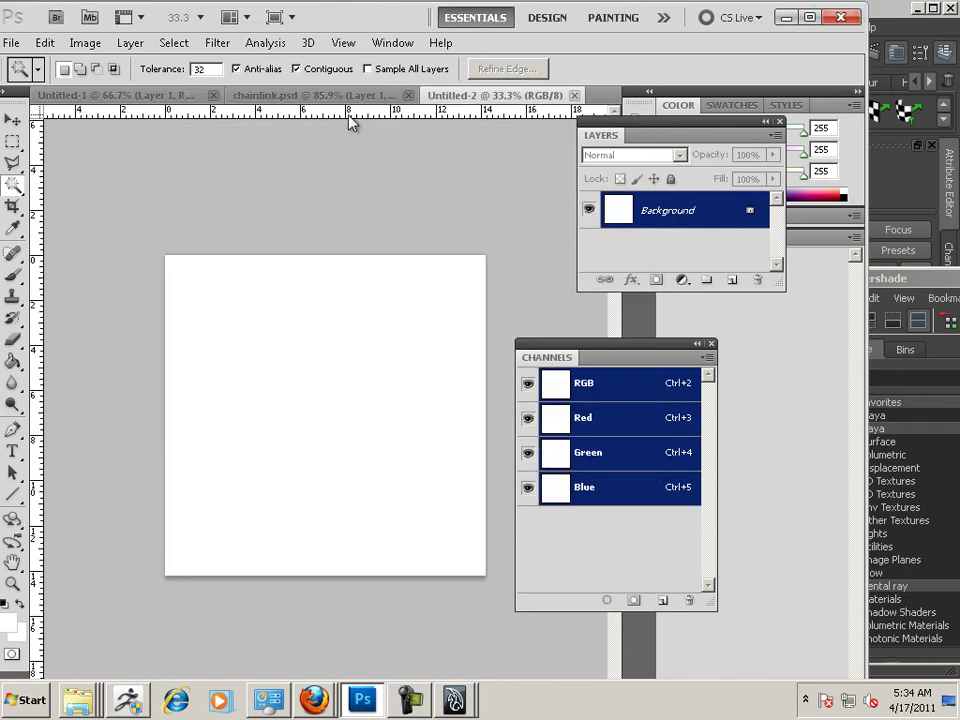
Define the color chain-link tile in chainlink.psd as a pattern named chainlink.psd.
{"action": "left_click", "coordinate": [300, 97]}
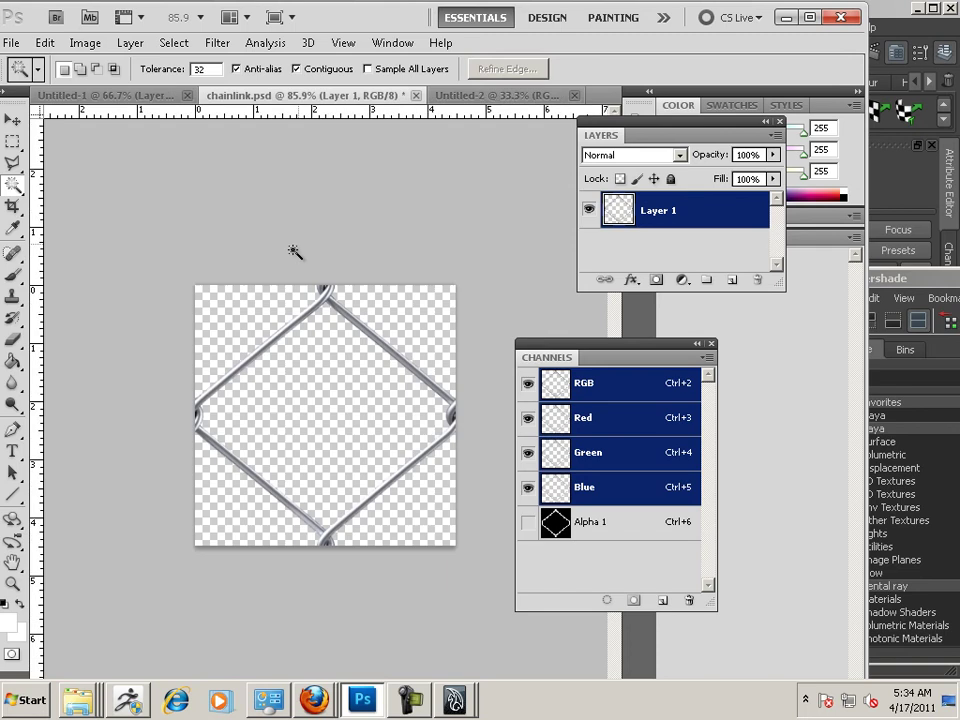
{"action": "left_click", "coordinate": [12, 143]}
{"action": "left_click", "coordinate": [50, 44]}
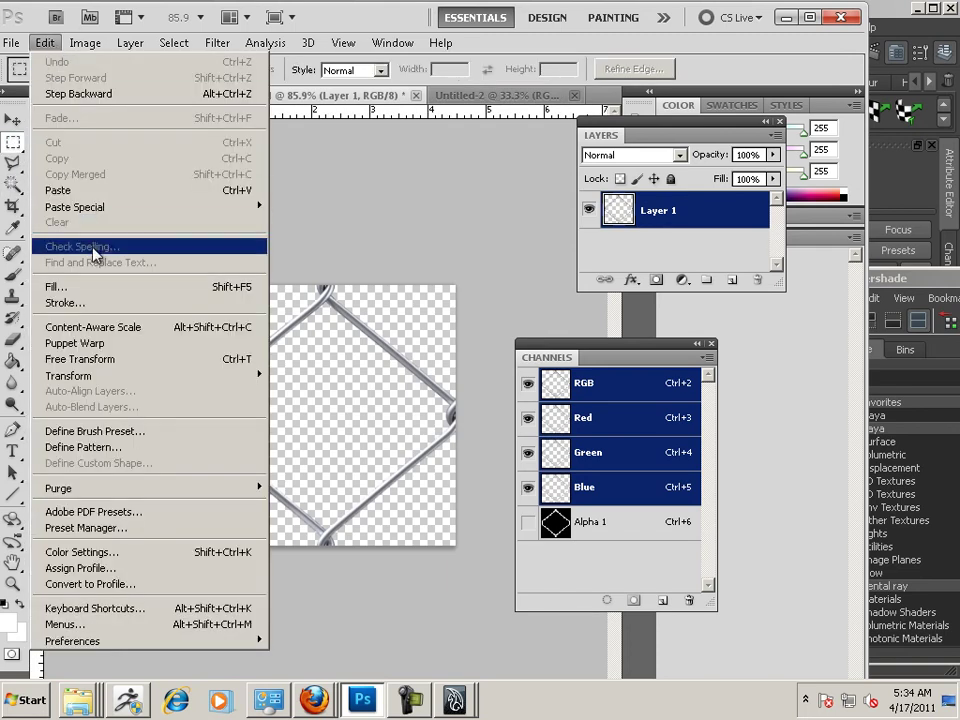
{"action": "left_click", "coordinate": [97, 449]}
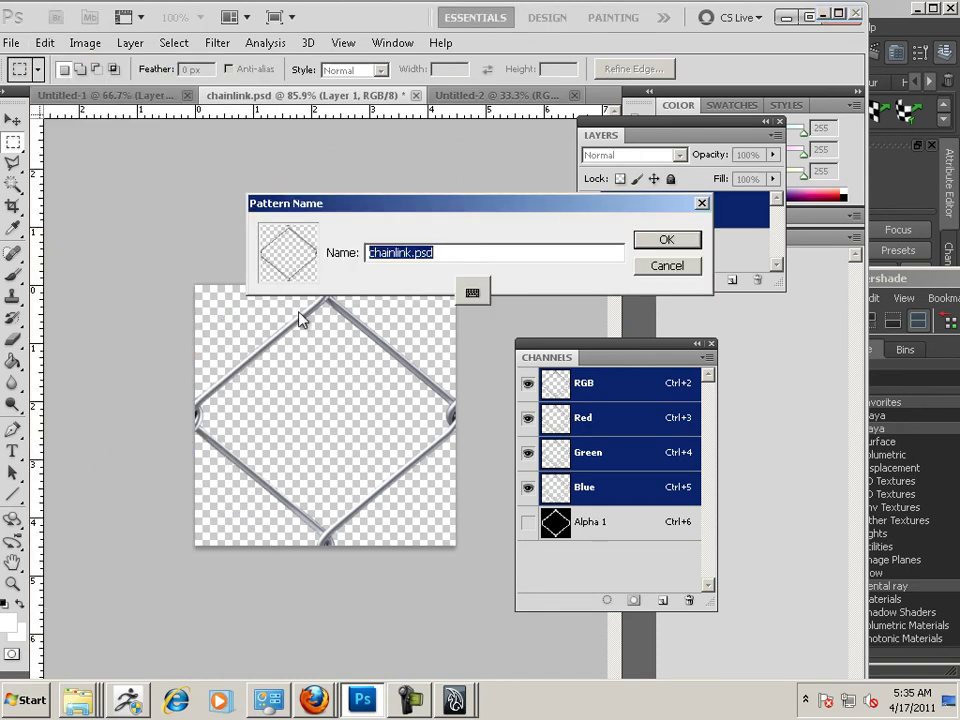
{"action": "left_click", "coordinate": [667, 240]}
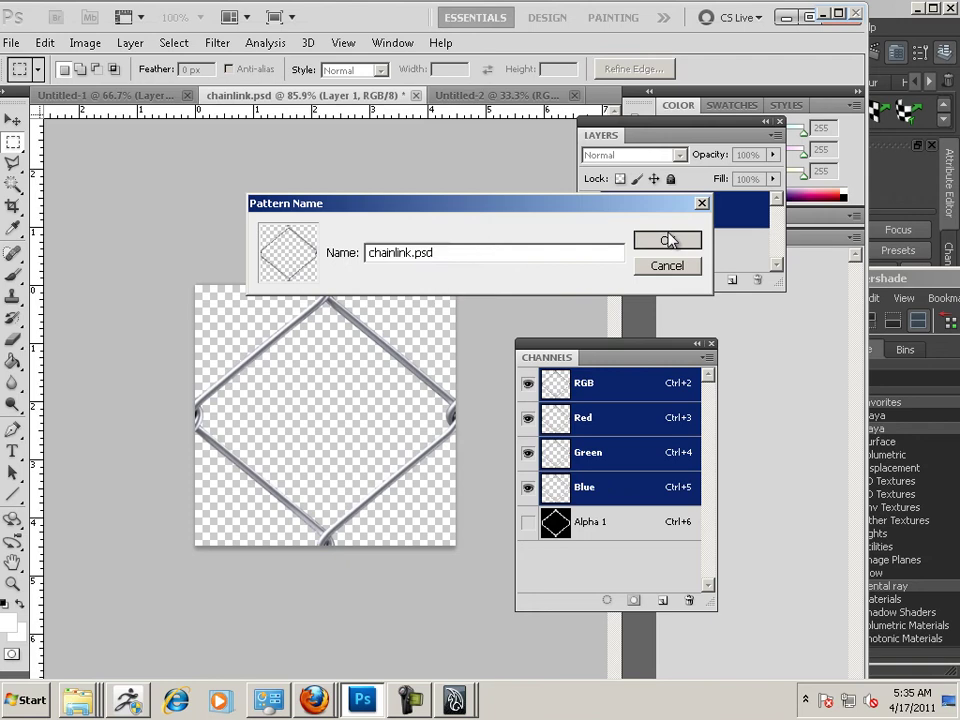
Select the whole Alpha 1 channel of chainlink.psd and define it as a pattern named chainlink.psd.
{"action": "left_click", "coordinate": [613, 532]}
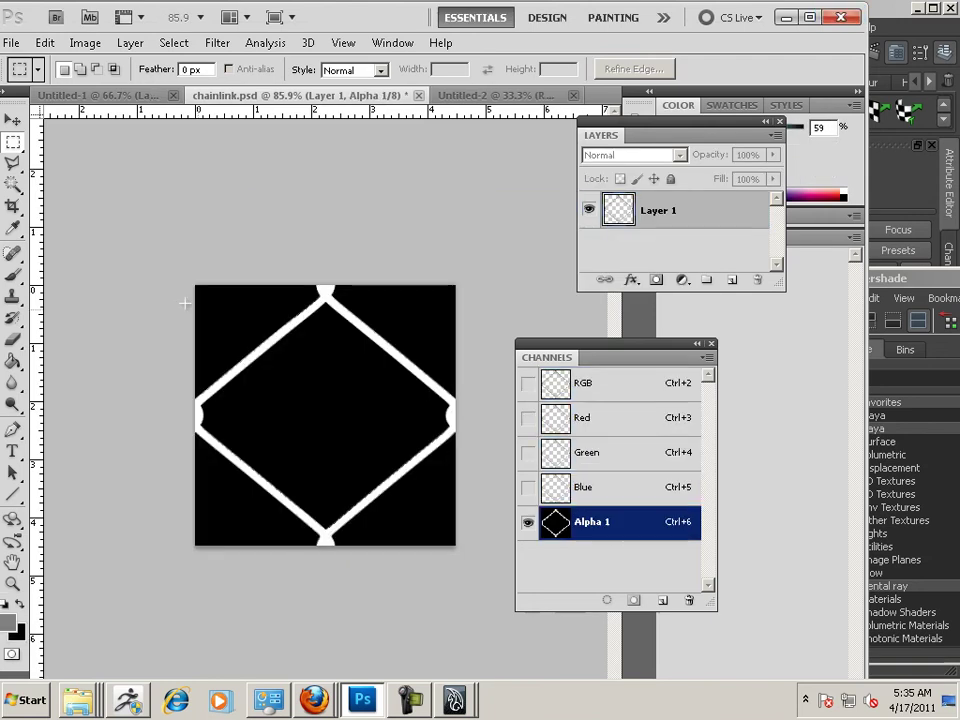
{"action": "left_click_drag", "start_coordinate": [129, 283], "coordinate": [470, 555]}
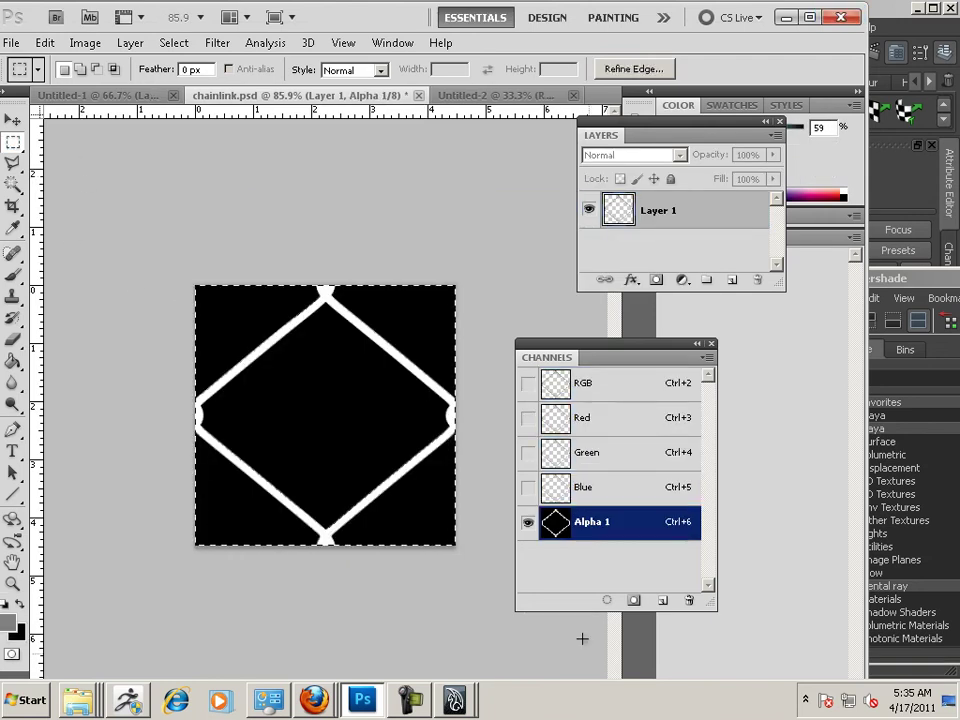
{"action": "left_click", "coordinate": [45, 43]}
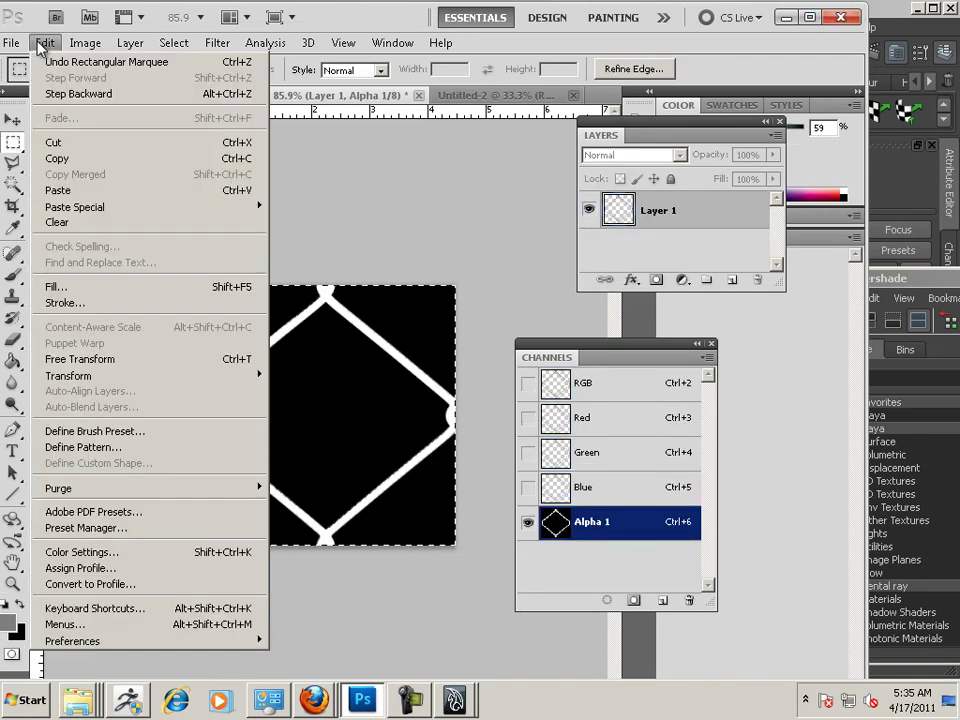
{"action": "left_click", "coordinate": [95, 447]}
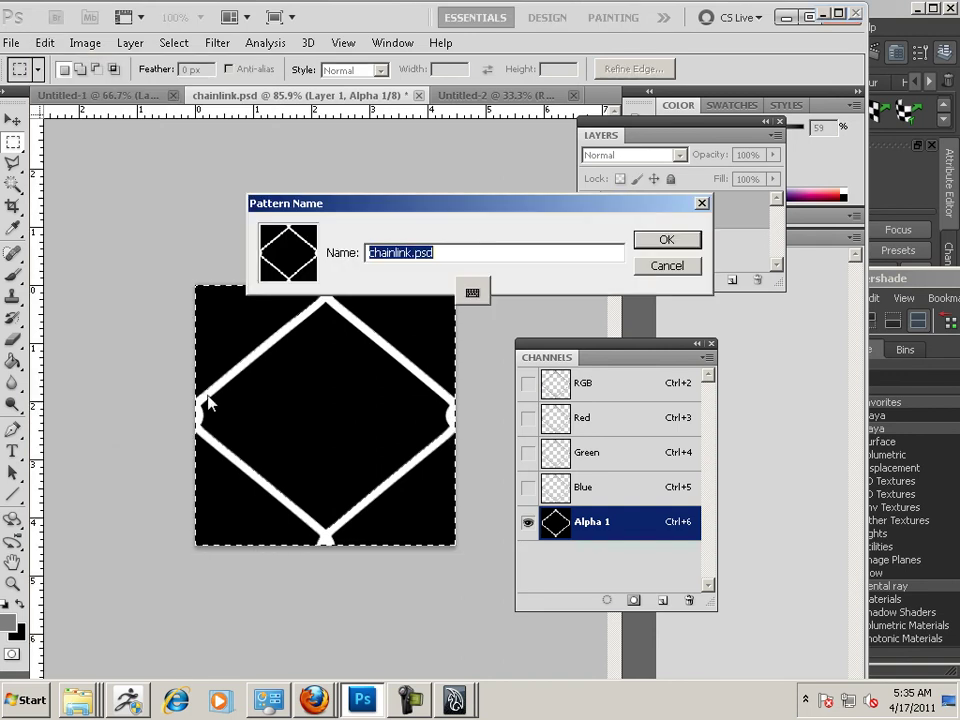
{"action": "left_click", "coordinate": [669, 240]}
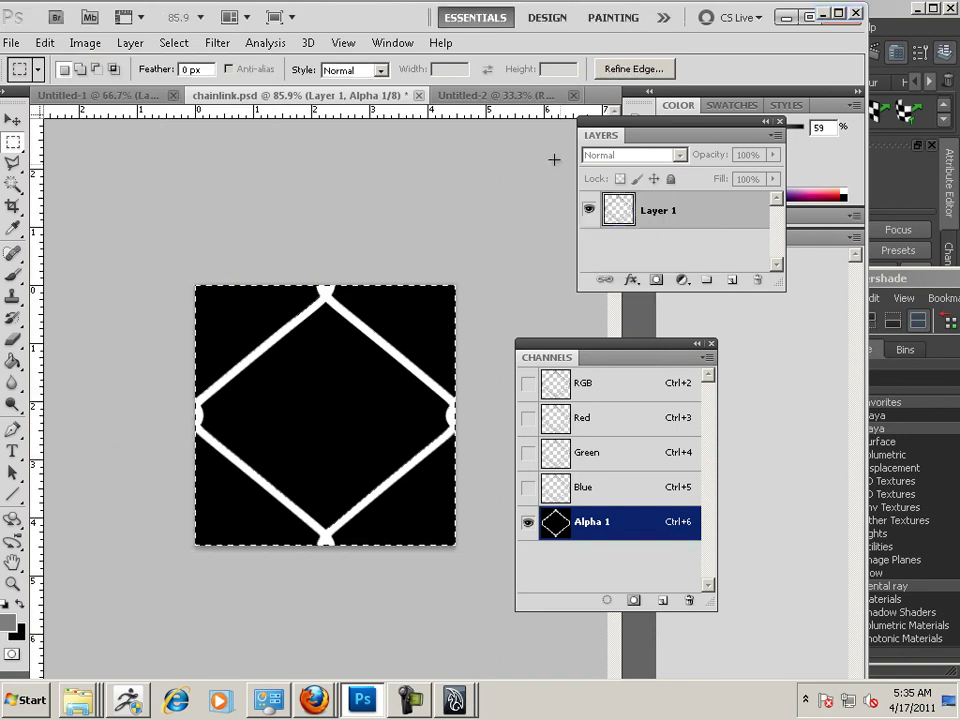
Fill the white background of Untitled-2 with the color chain-link pattern using the Paint Bucket.
{"action": "left_click", "coordinate": [490, 96]}
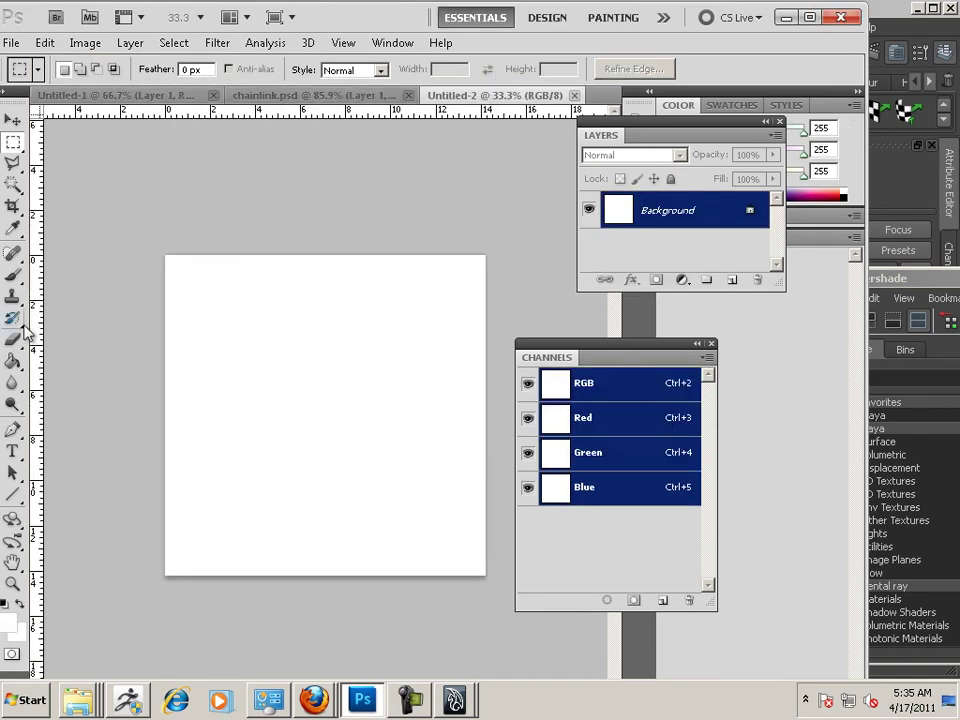
{"action": "key", "text": "g"}
{"action": "left_click", "coordinate": [121, 71]}
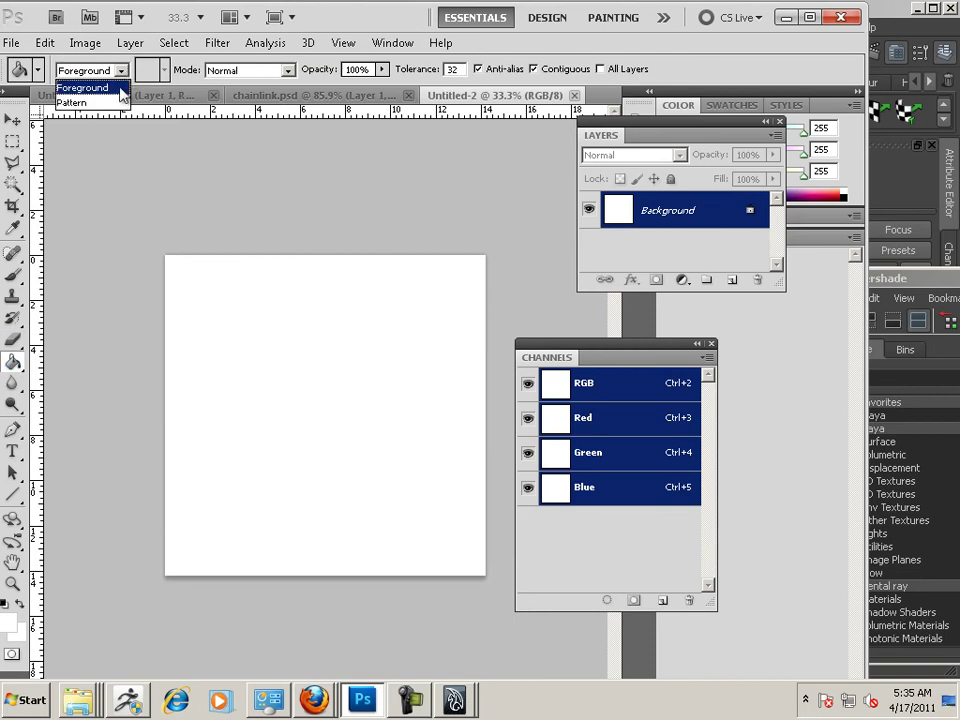
{"action": "left_click", "coordinate": [95, 99]}
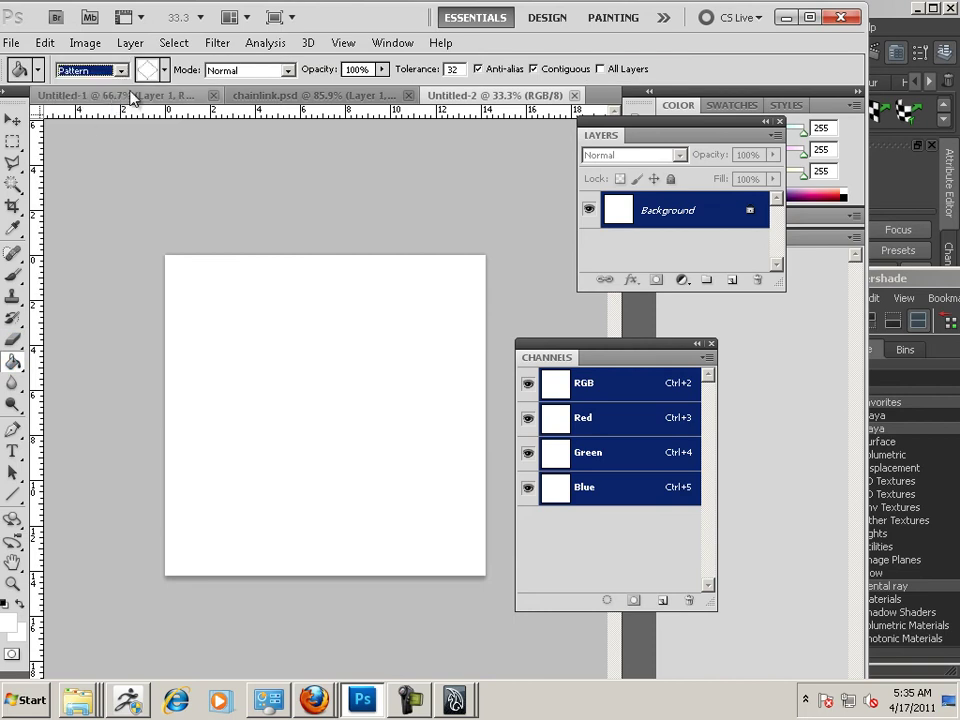
{"action": "left_click", "coordinate": [218, 327]}
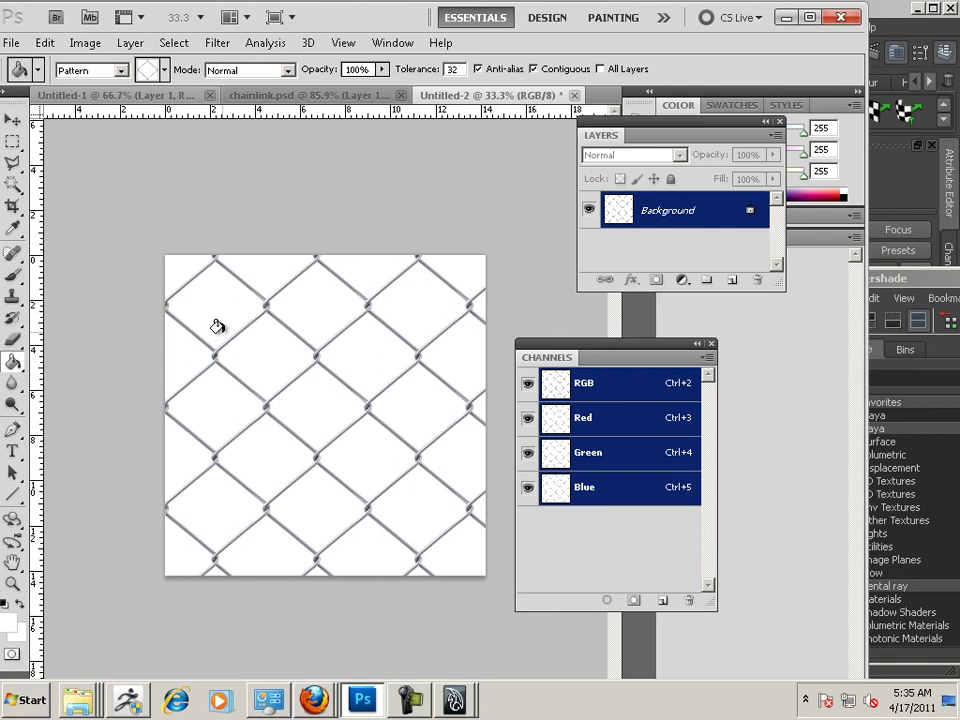
Add an alpha channel to Untitled-2 and fill it with the black-and-white chain-link pattern.
{"action": "left_click", "coordinate": [660, 601]}
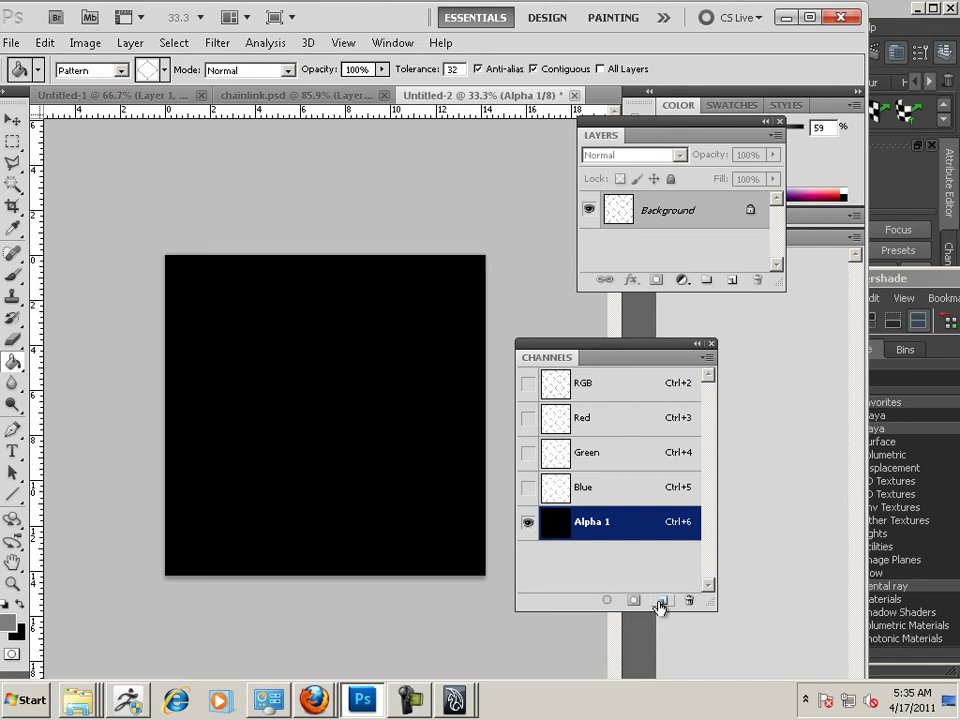
{"action": "left_click", "coordinate": [164, 69]}
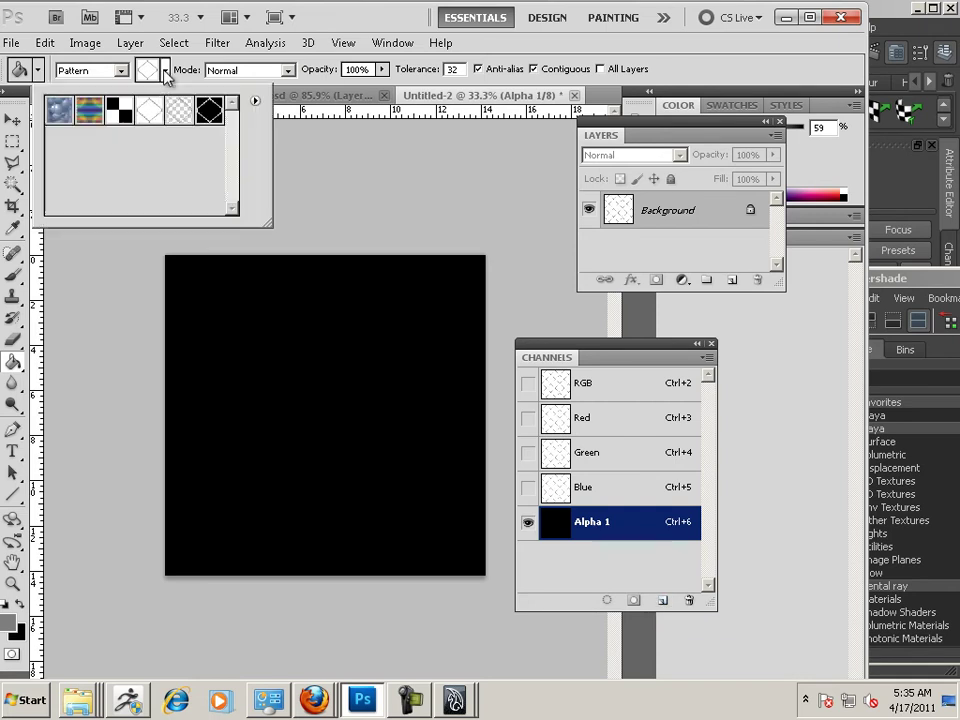
{"action": "left_click", "coordinate": [203, 115]}
{"action": "left_click", "coordinate": [240, 333]}
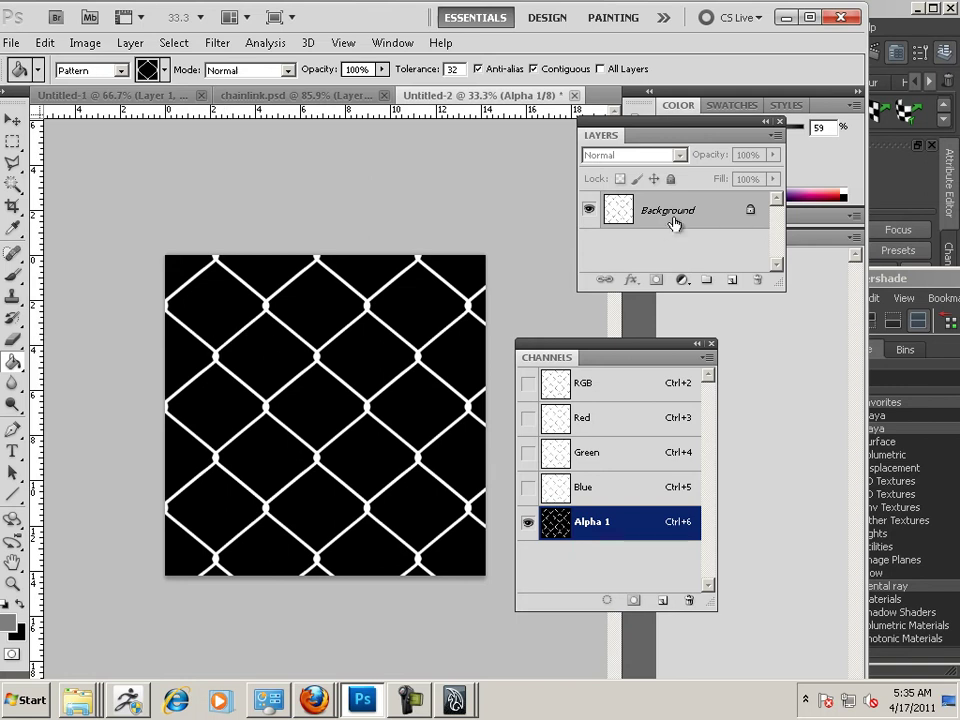
{"action": "double_click", "coordinate": [634, 213]}
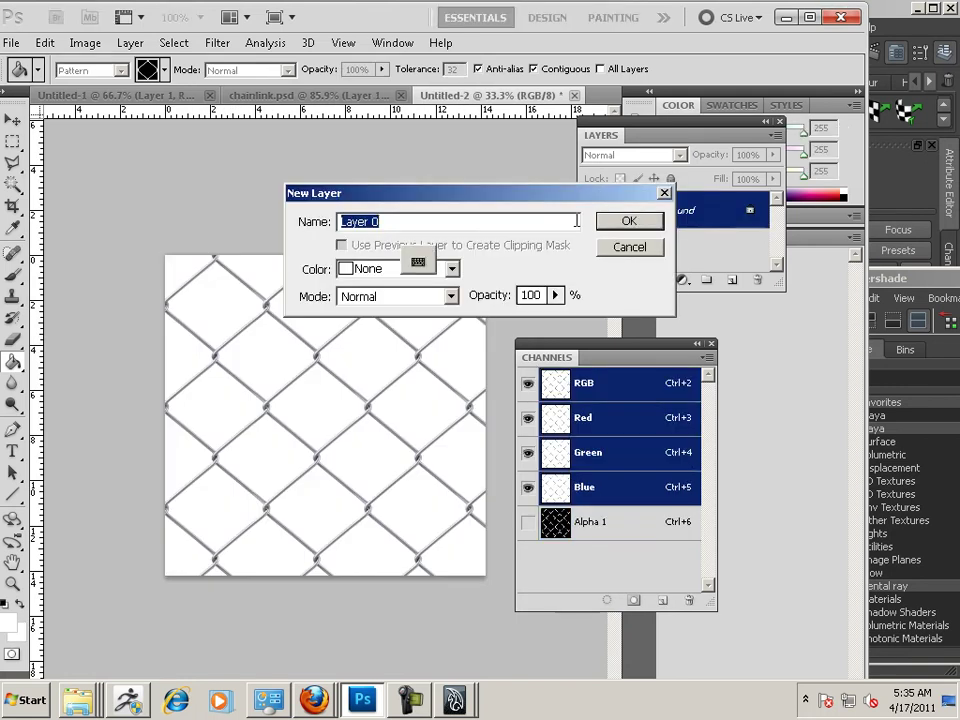
{"action": "left_click", "coordinate": [624, 246]}
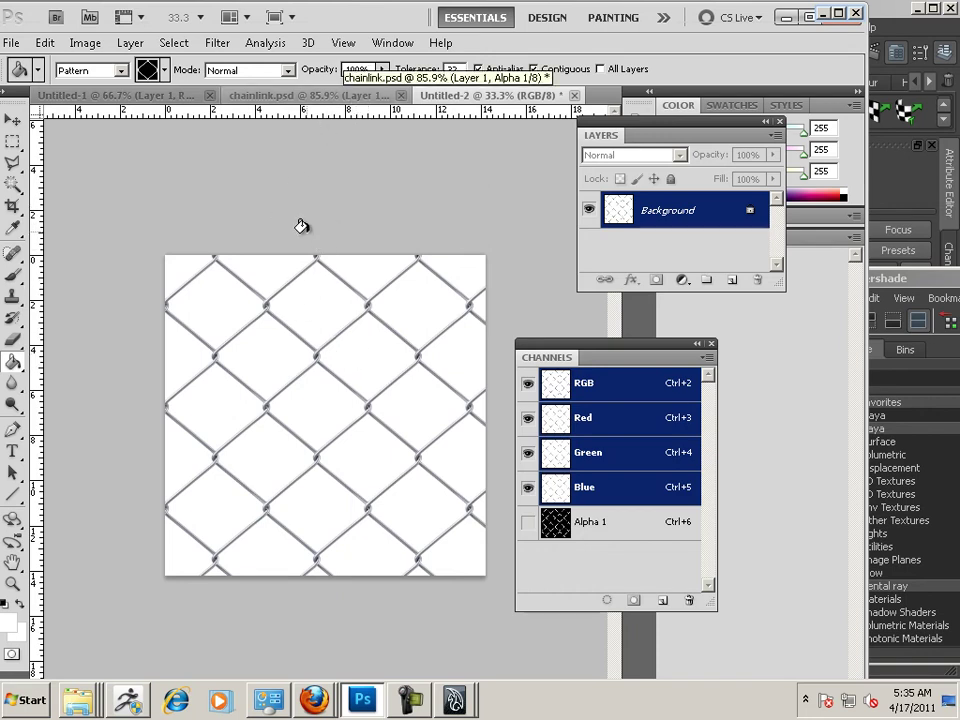
Deselect the channel selection in chainlink.psd and resize the image to 512 by 512 pixels.
{"action": "left_click", "coordinate": [290, 96]}
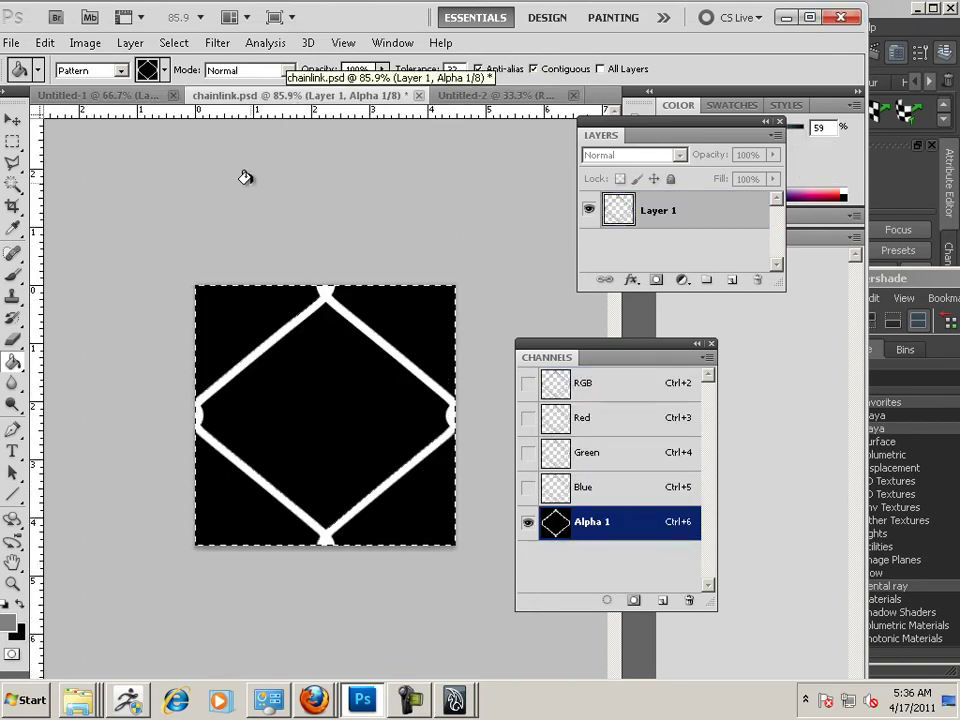
{"action": "left_click", "coordinate": [174, 43]}
{"action": "left_click", "coordinate": [178, 78]}
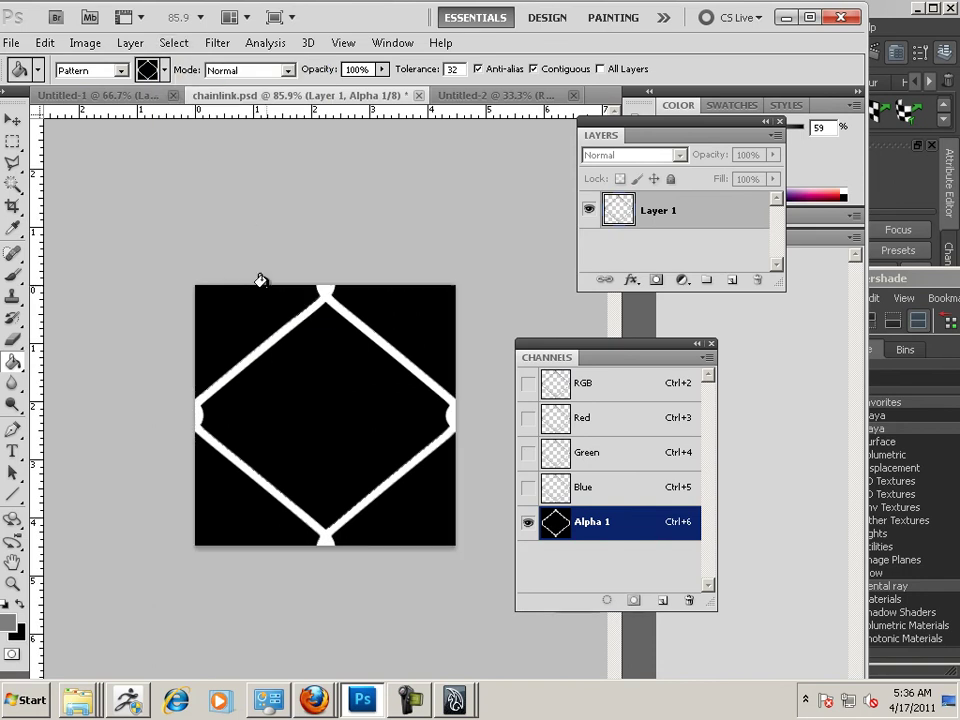
{"action": "left_click", "coordinate": [180, 46]}
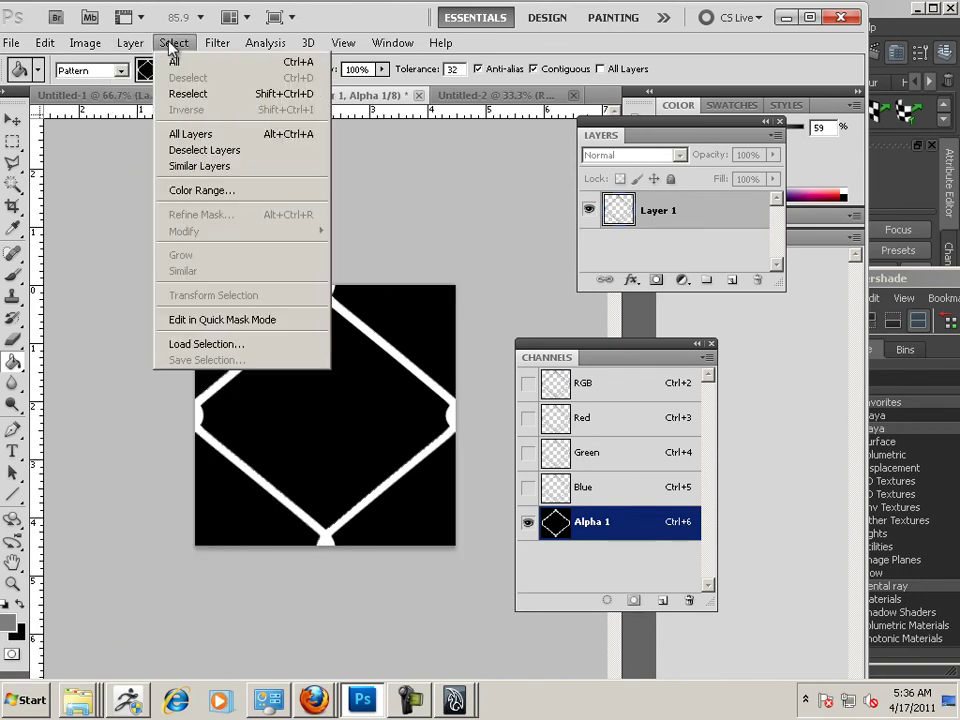
{"action": "mouse_move", "coordinate": [97, 45]}
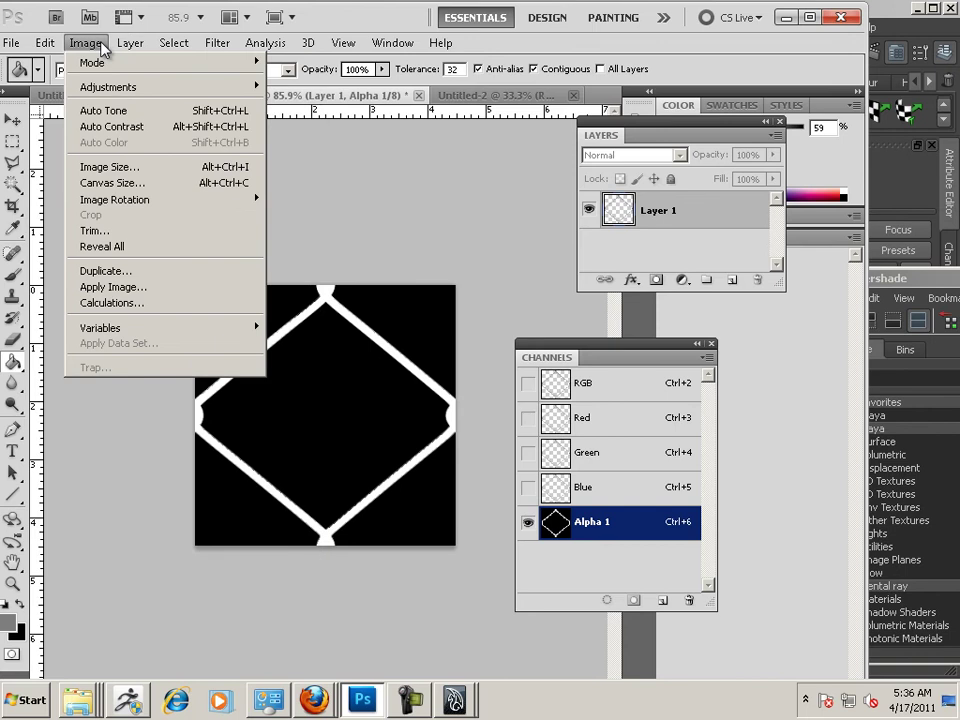
{"action": "left_click", "coordinate": [156, 167]}
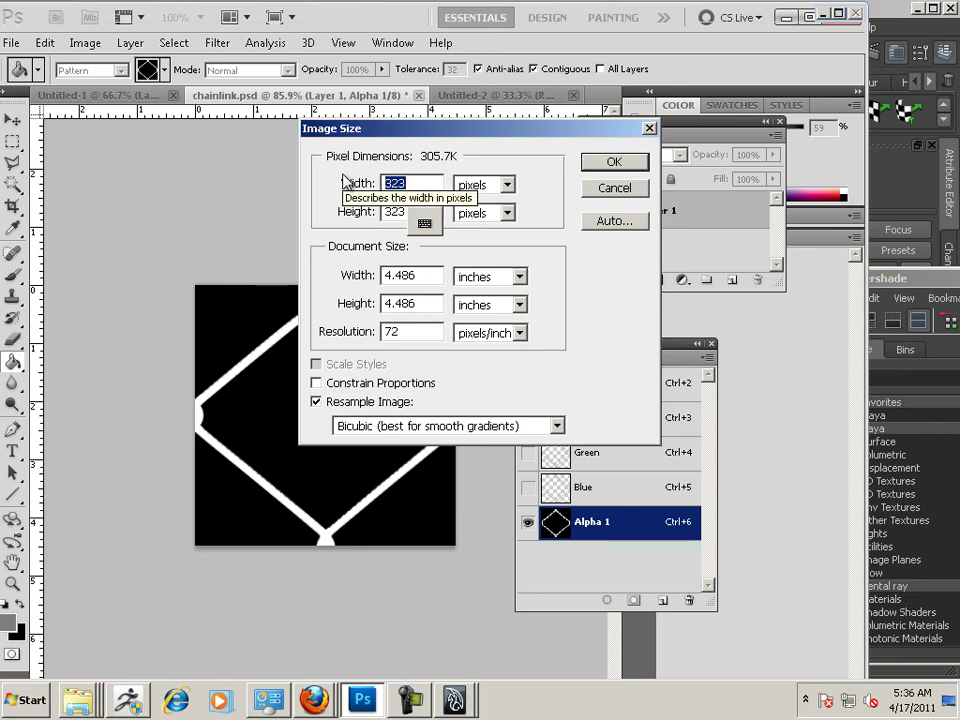
{"action": "type", "text": "512"}
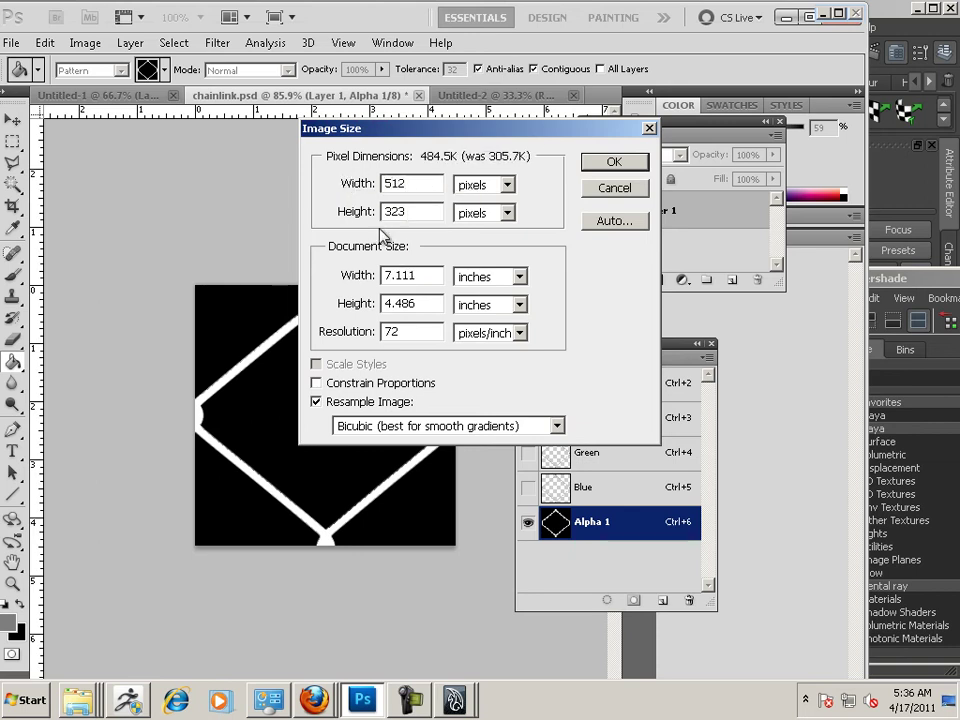
{"action": "key", "text": "Tab"}
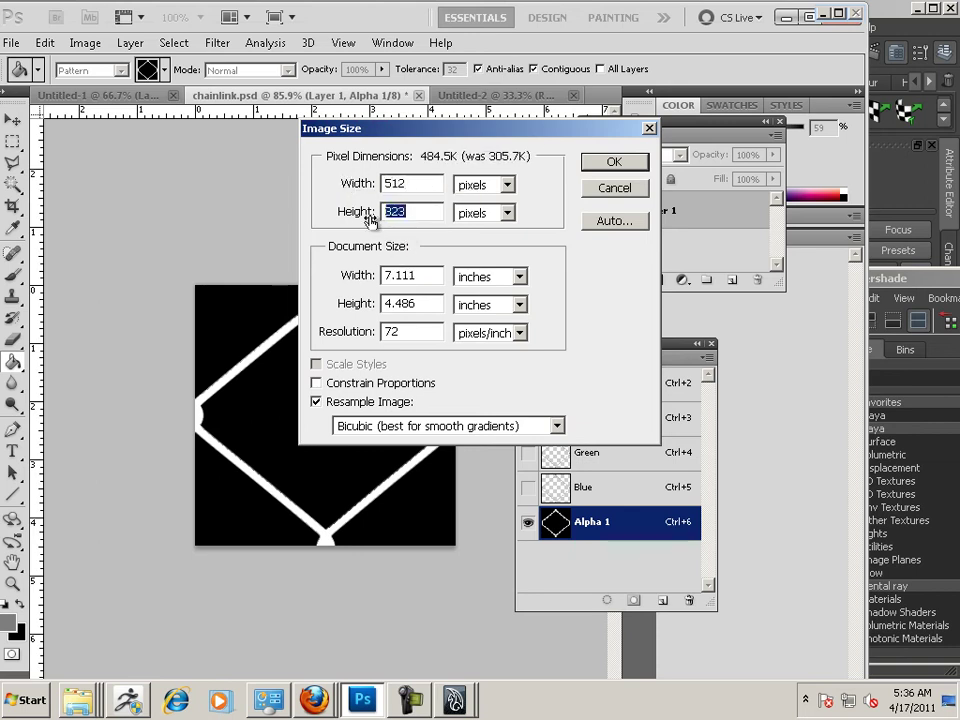
{"action": "type", "text": "512"}
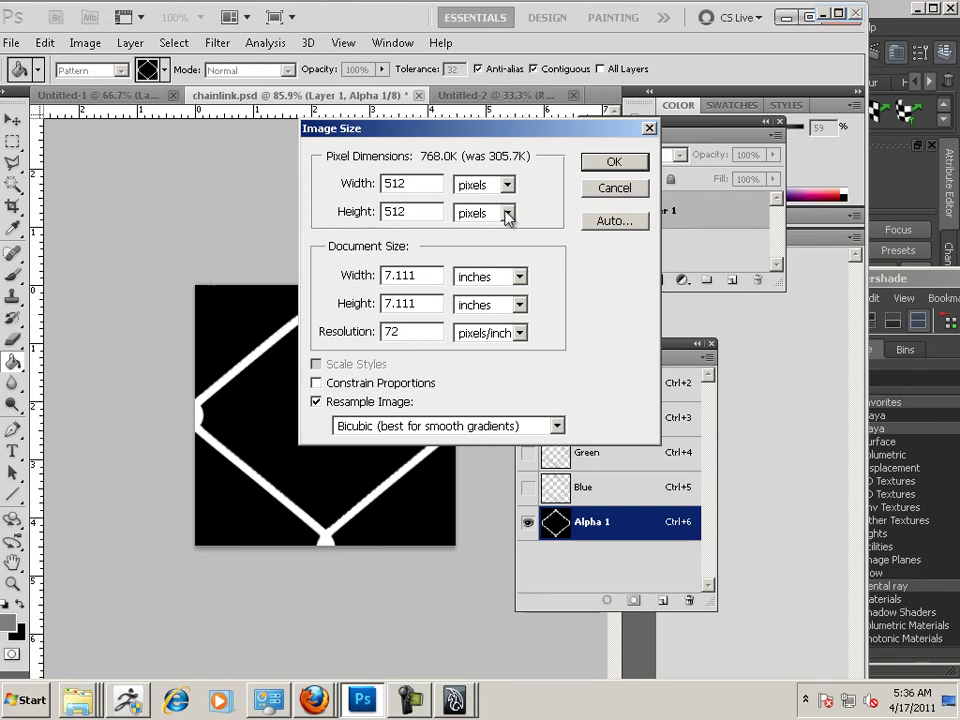
{"action": "left_click", "coordinate": [610, 161]}
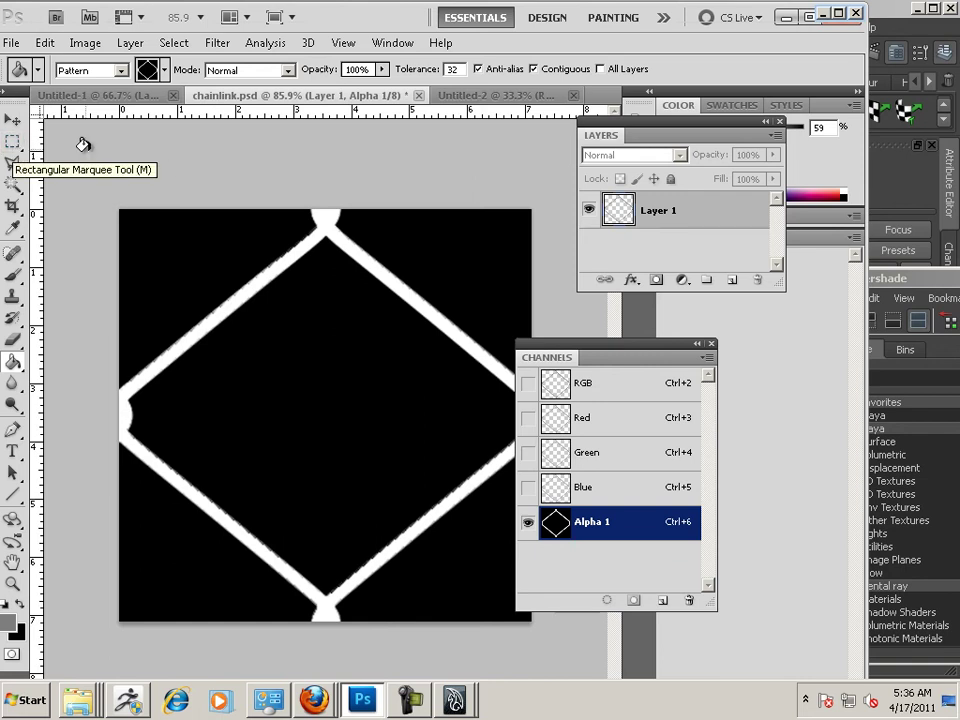
Select the whole resized Layer 1 image in chainlink.psd and define it as a pattern named chainlink.psd2.
{"action": "left_click", "coordinate": [688, 218]}
{"action": "double_click", "coordinate": [688, 218]}
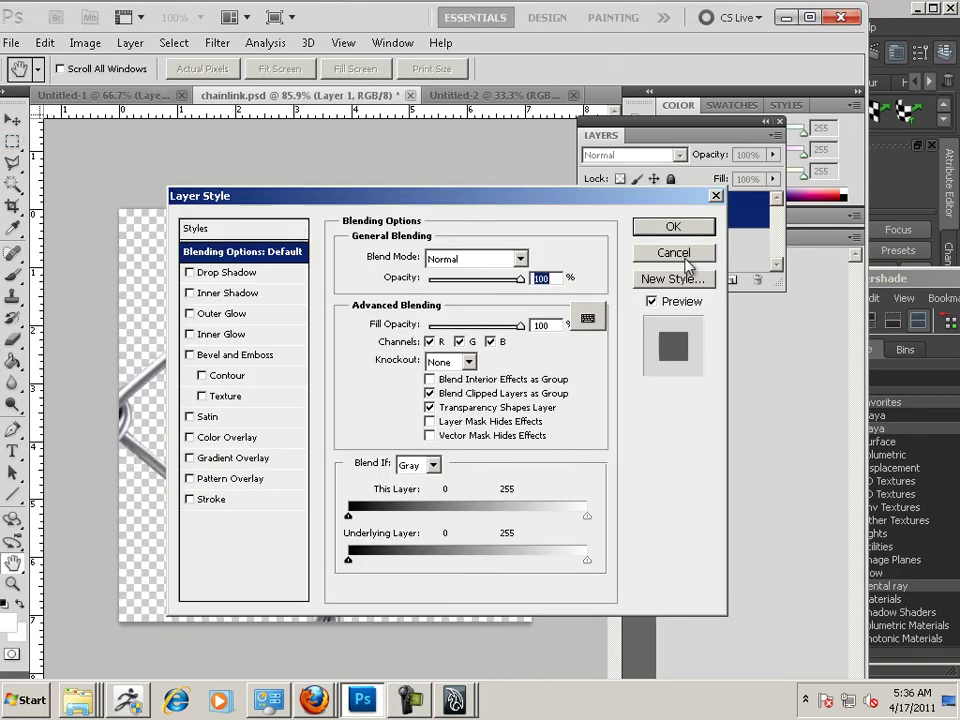
{"action": "left_click", "coordinate": [671, 192]}
{"action": "left_click", "coordinate": [13, 141]}
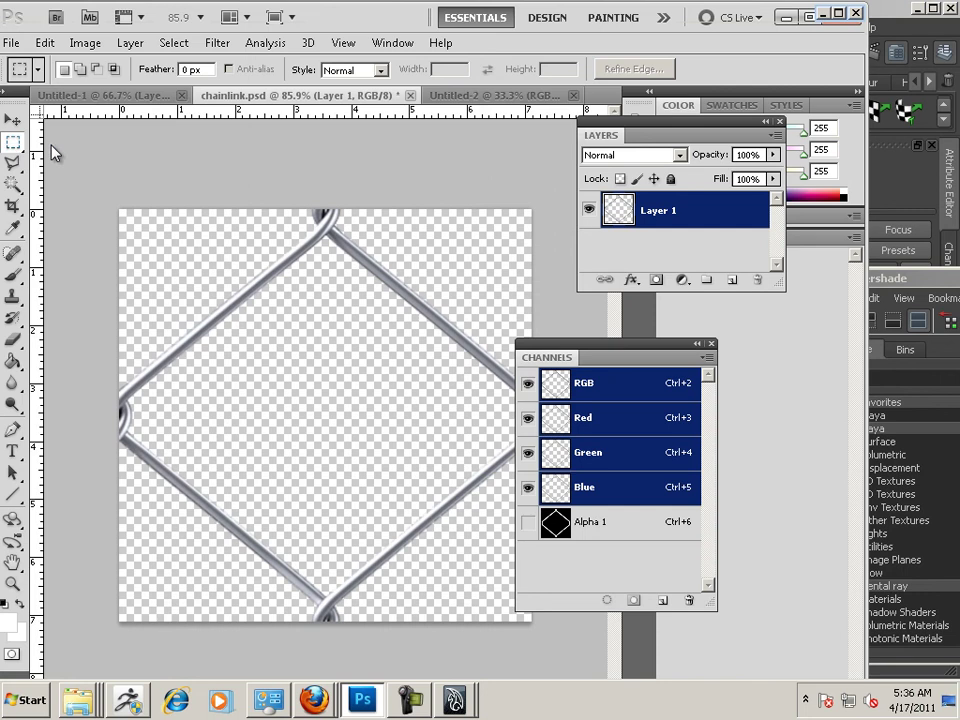
{"action": "key", "text": "ctrl+a"}
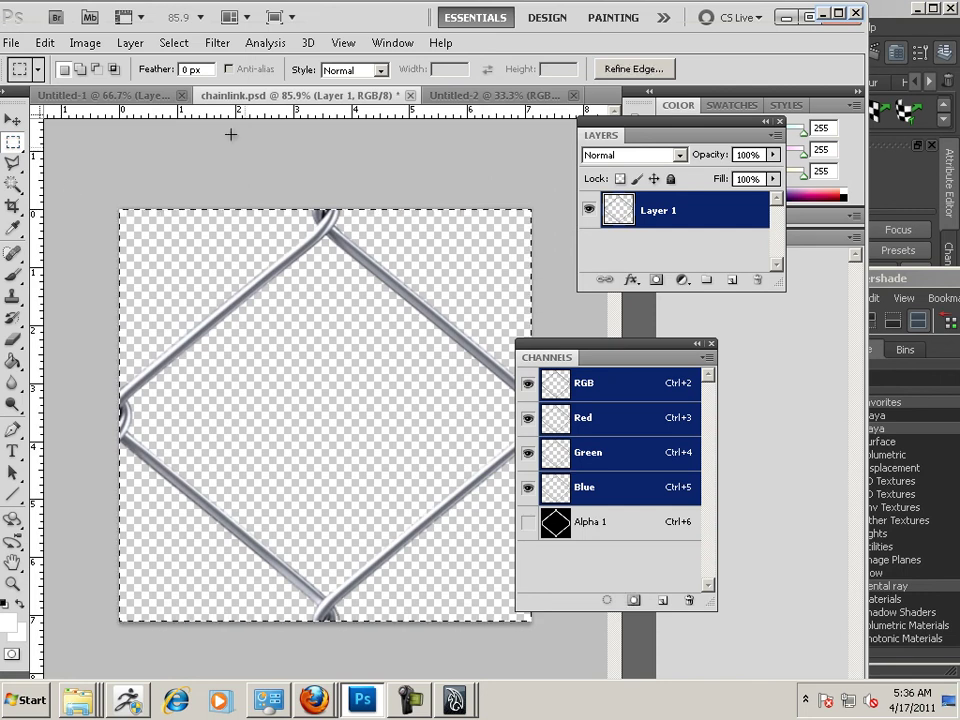
{"action": "left_click", "coordinate": [45, 43]}
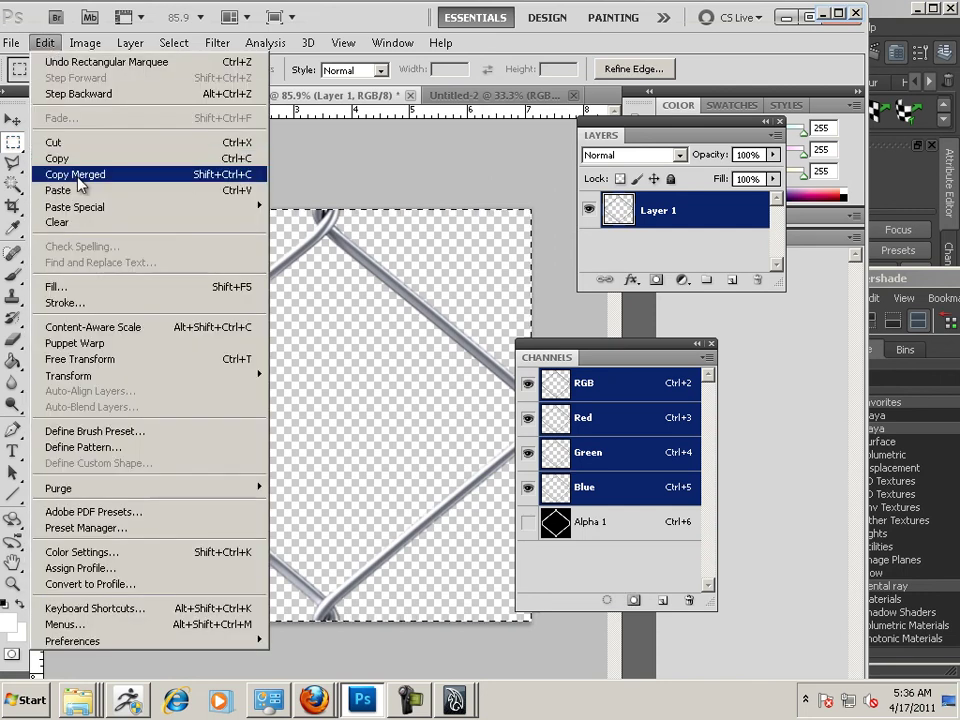
{"action": "left_click", "coordinate": [133, 447]}
{"action": "left_click", "coordinate": [441, 252]}
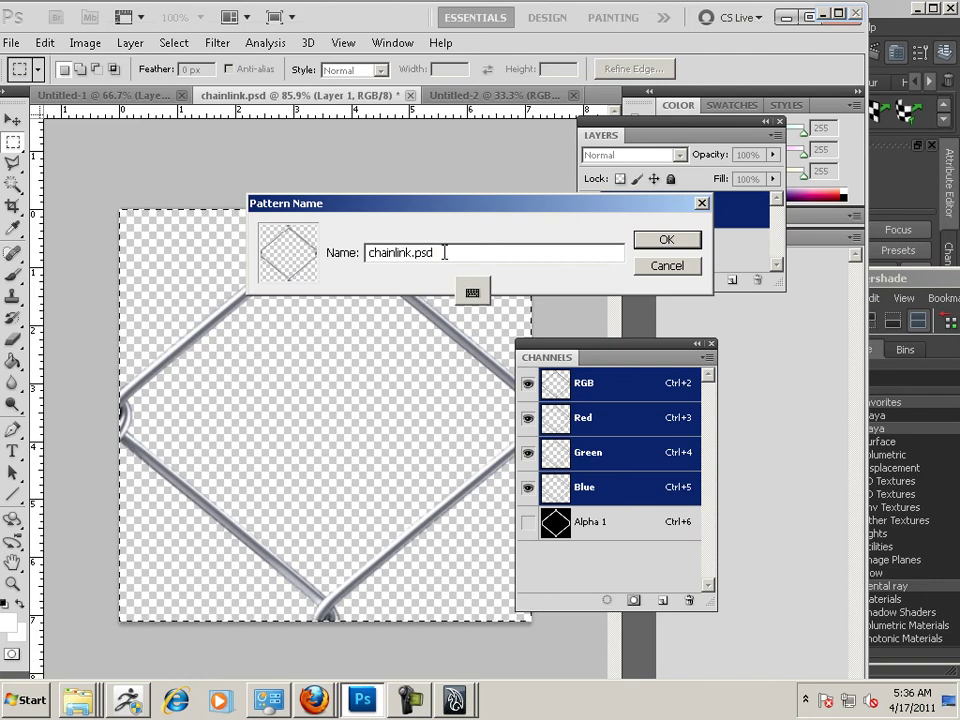
{"action": "type", "text": "2"}
{"action": "left_click", "coordinate": [666, 240]}
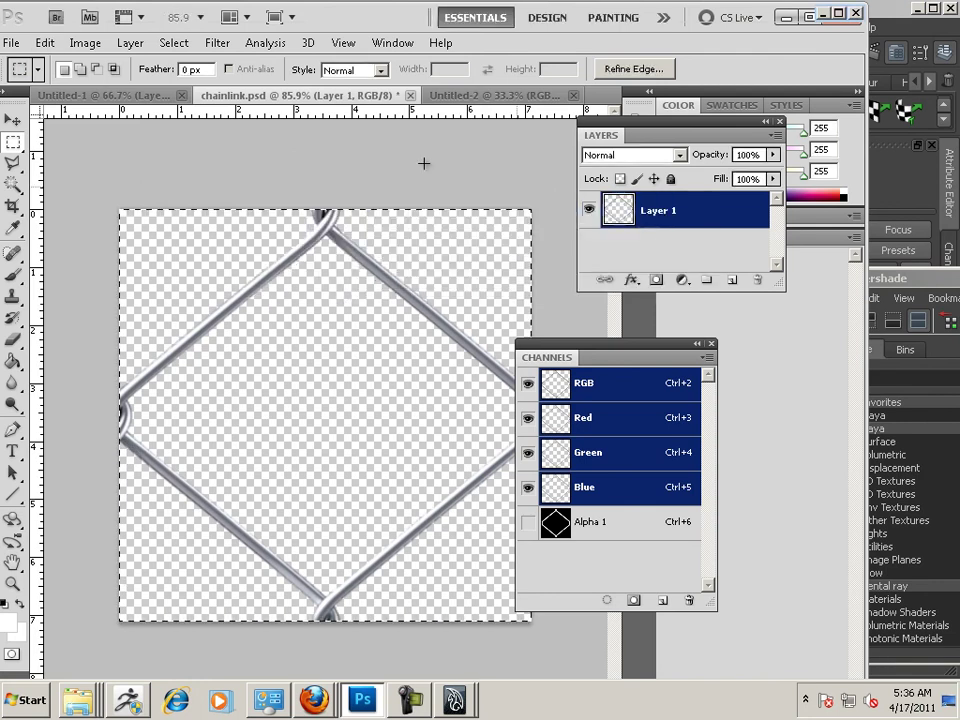
Define the Alpha 1 channel of chainlink.psd as a pattern named chainlink.psd2.
{"action": "left_click", "coordinate": [604, 522]}
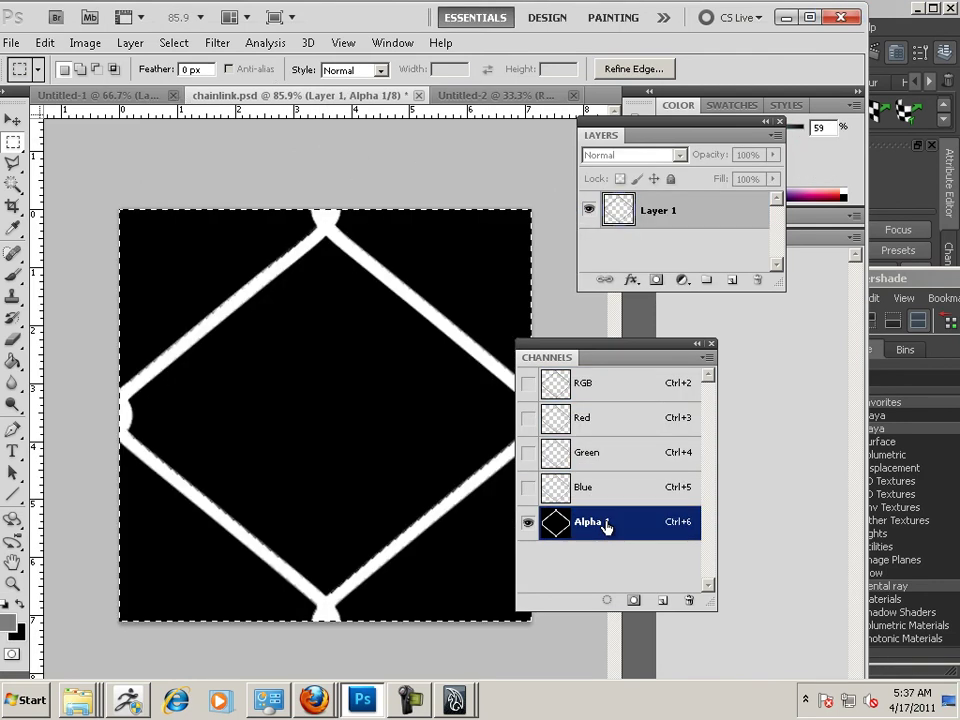
{"action": "left_click", "coordinate": [45, 42]}
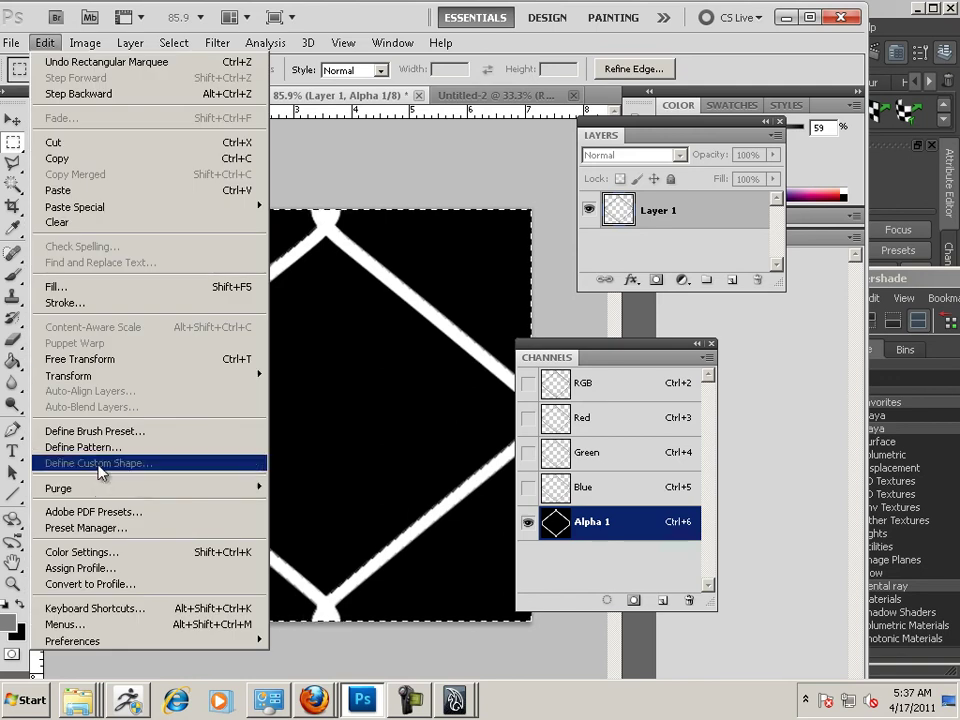
{"action": "left_click", "coordinate": [105, 447]}
{"action": "left_click", "coordinate": [459, 249]}
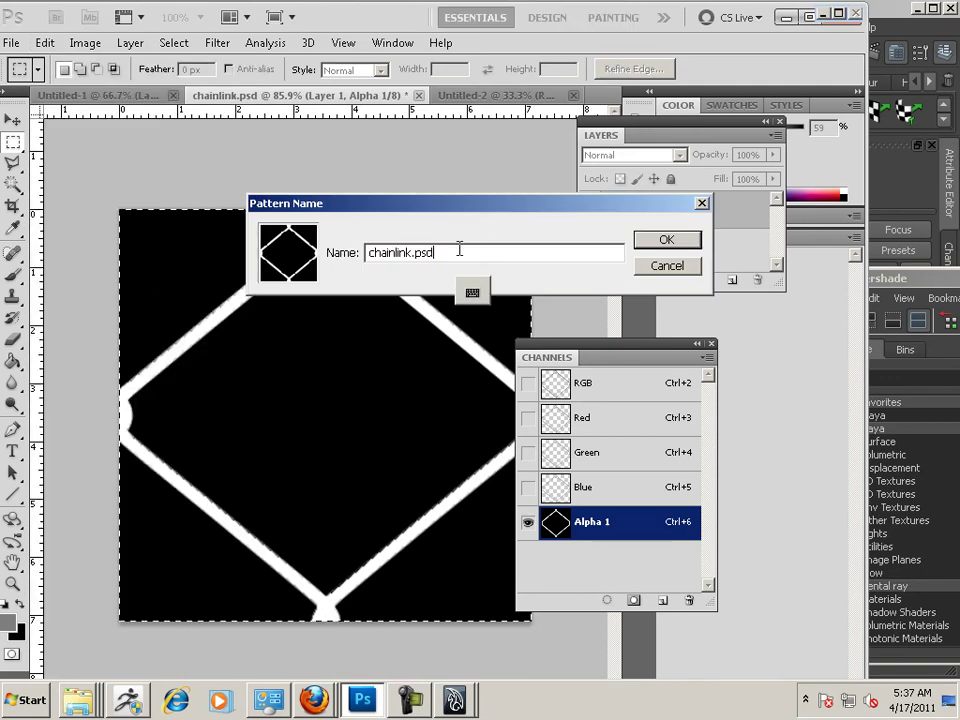
{"action": "type", "text": "2"}
{"action": "left_click", "coordinate": [660, 242]}
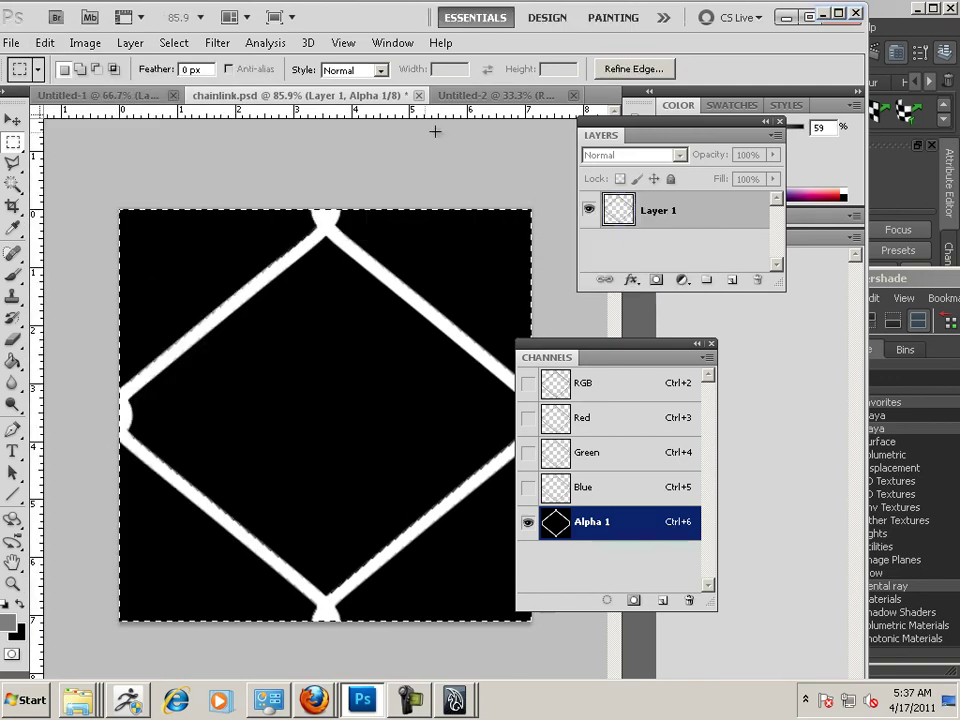
Close the Untitled-2 document without saving its changes.
{"action": "left_click", "coordinate": [486, 96]}
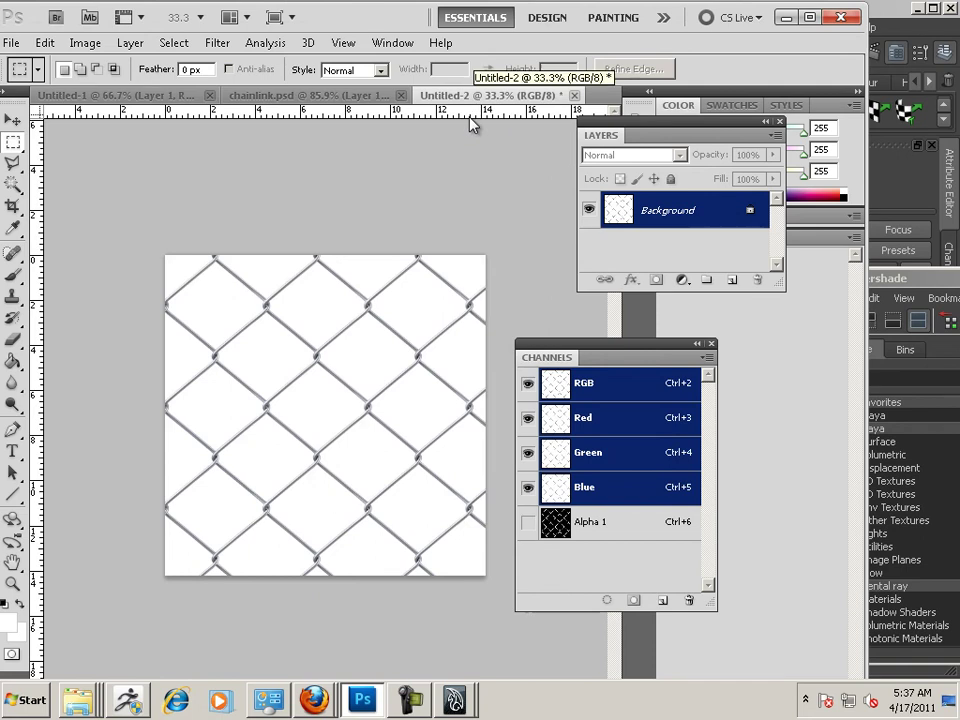
{"action": "left_click", "coordinate": [574, 95]}
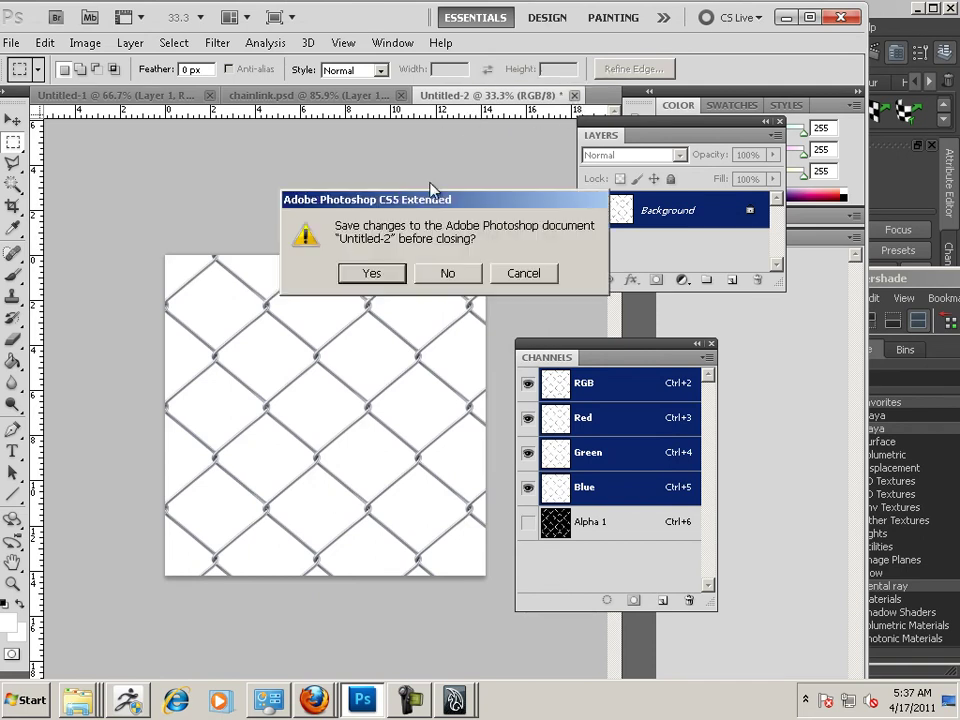
{"action": "left_click", "coordinate": [430, 278]}
Create a new RGB document of 1024 by 1024 pixels at 72 pixels/inch with a white background.
{"action": "left_click", "coordinate": [11, 43]}
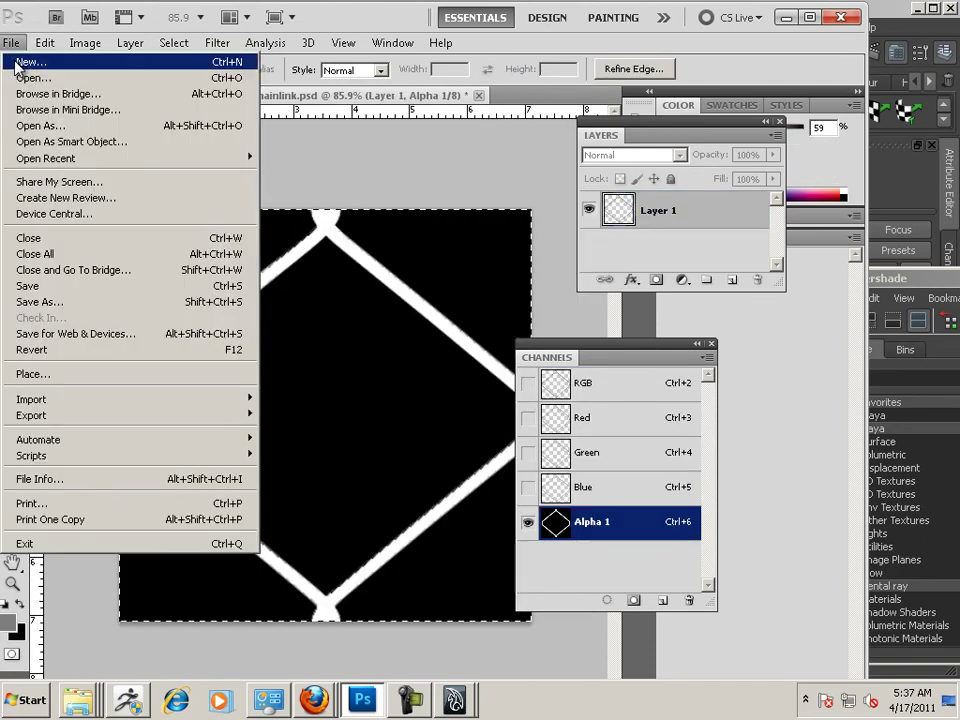
{"action": "left_click", "coordinate": [25, 60]}
{"action": "double_click", "coordinate": [362, 246]}
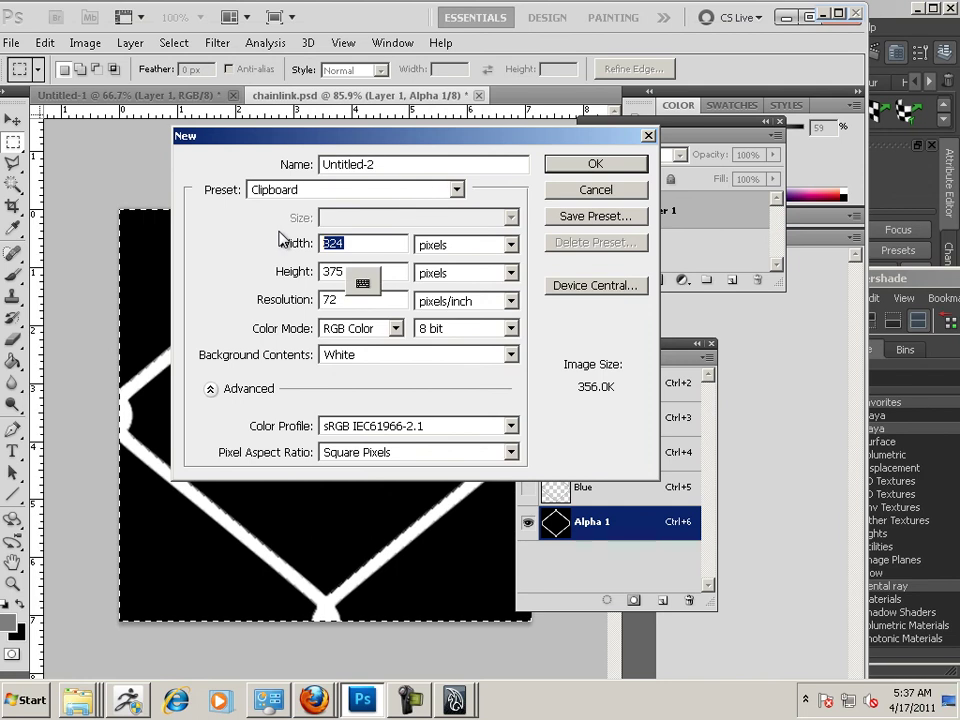
{"action": "type", "text": "1024"}
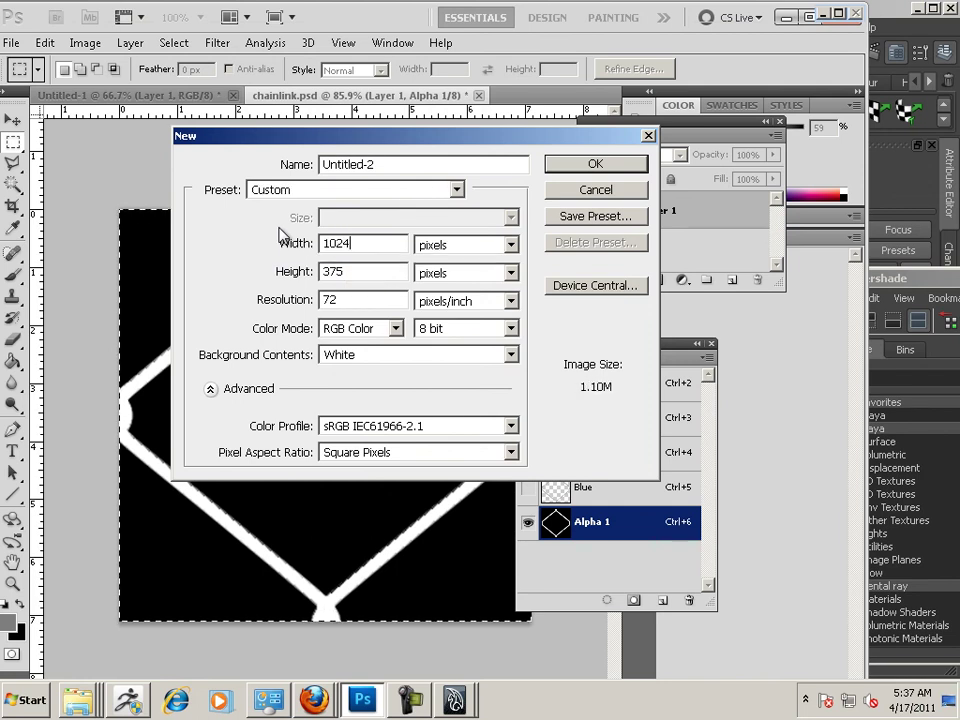
{"action": "key", "text": "Tab"}
{"action": "key", "text": "Tab"}
{"action": "type", "text": "1024"}
{"action": "left_click", "coordinate": [561, 163]}
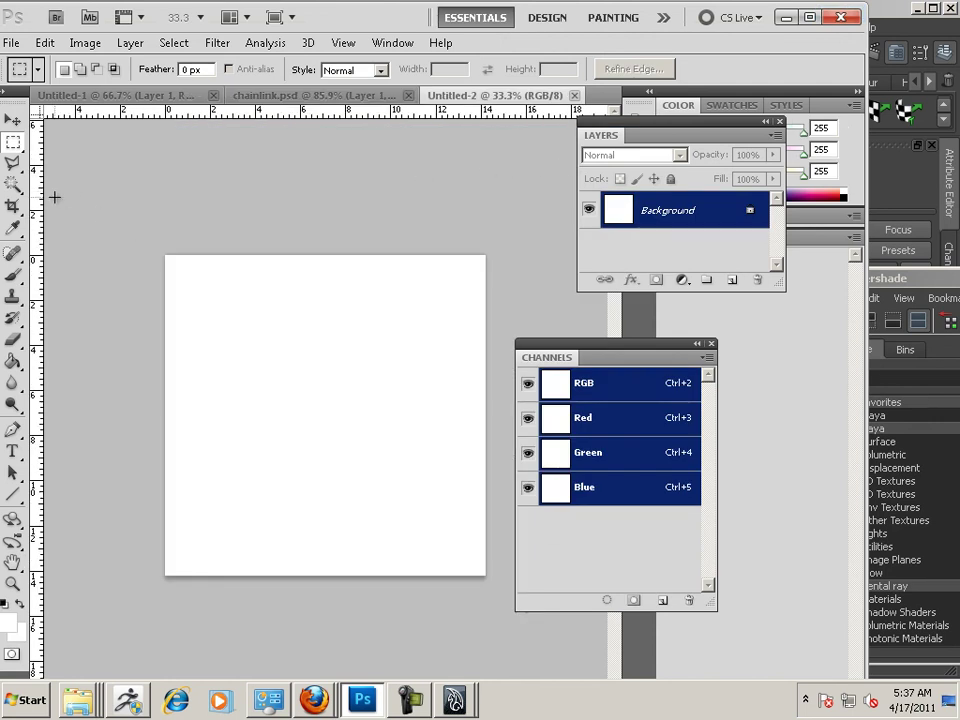
Fill the white background with the 512-pixel color chain-link pattern chainlink.psd2 using the Paint Bucket.
{"action": "left_click", "coordinate": [12, 365]}
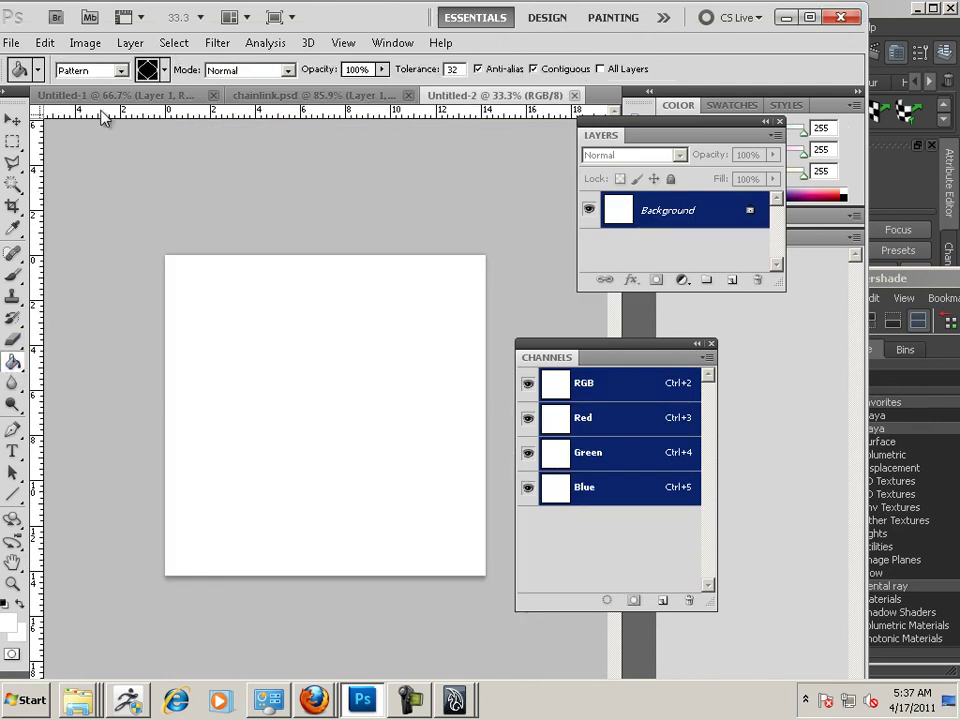
{"action": "left_click", "coordinate": [147, 69]}
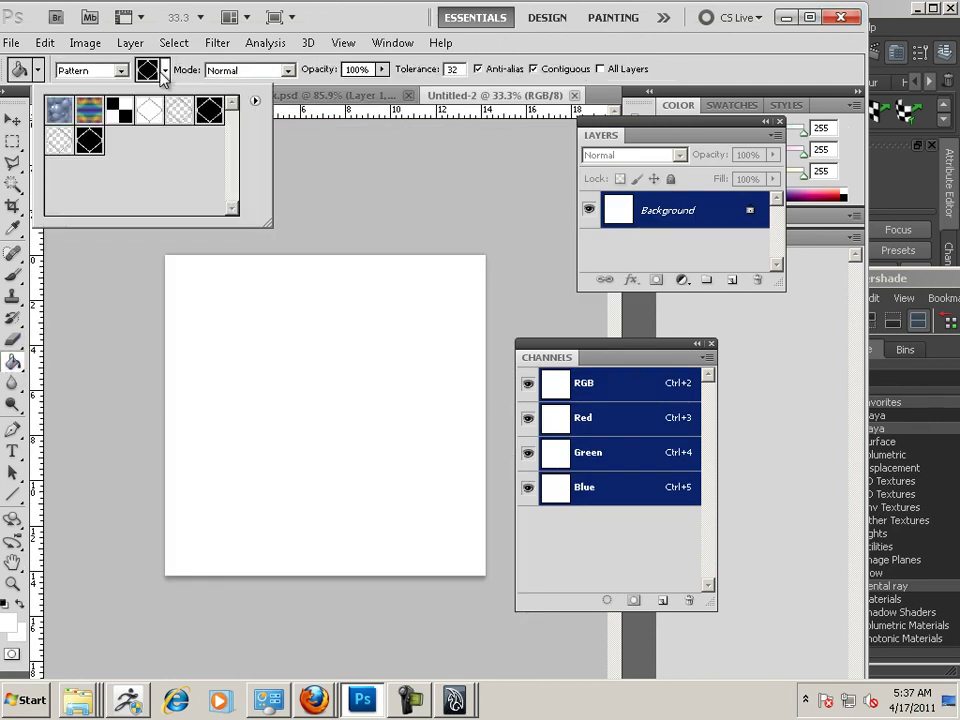
{"action": "left_click", "coordinate": [62, 148]}
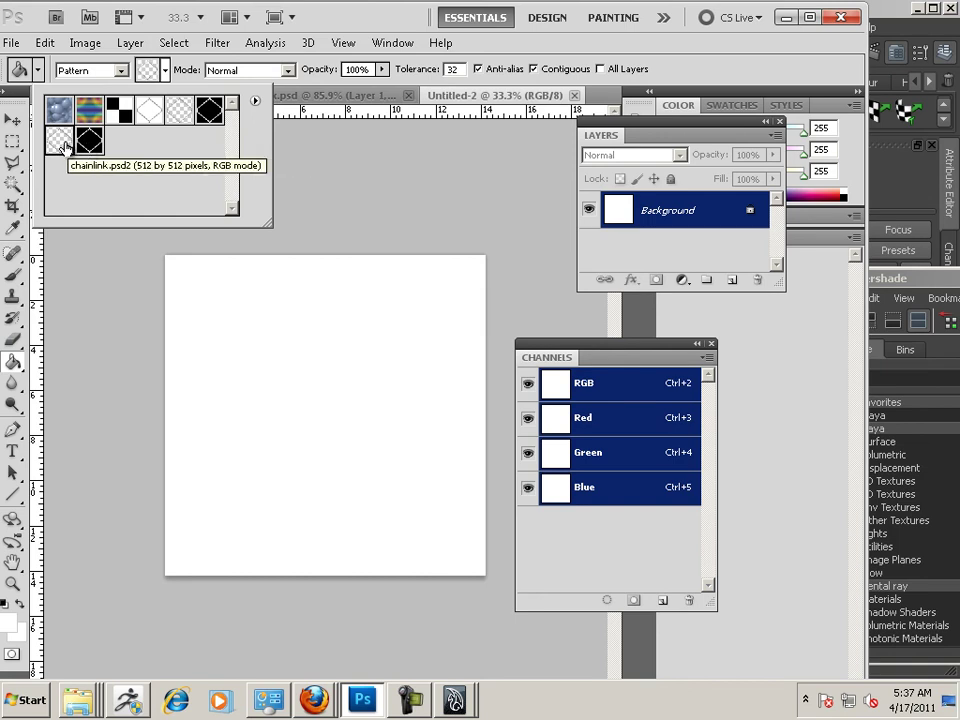
{"action": "left_click", "coordinate": [235, 300]}
{"action": "left_click", "coordinate": [238, 298]}
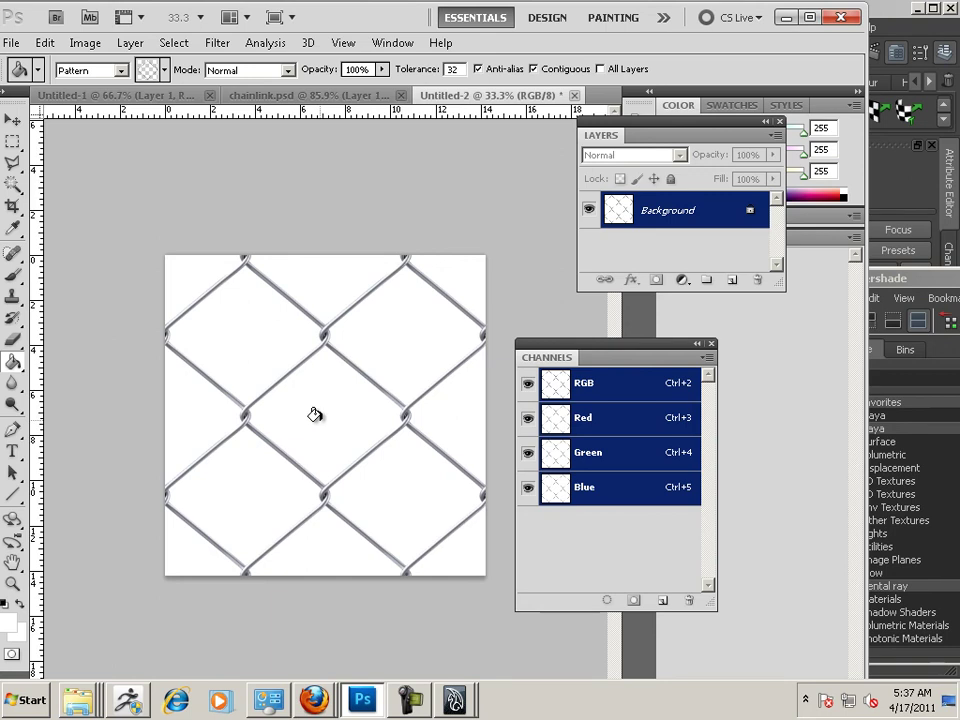
Add an alpha channel, fill it with the newest black-and-white chain-link pattern, and return to the RGB composite.
{"action": "left_click", "coordinate": [660, 601]}
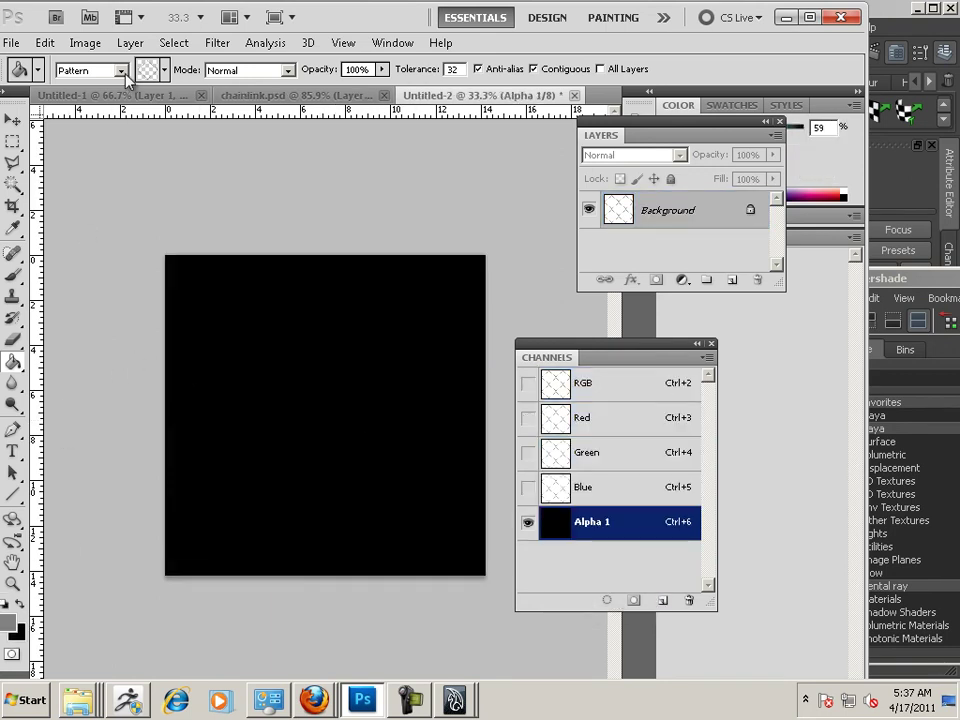
{"action": "left_click", "coordinate": [163, 72]}
{"action": "left_click", "coordinate": [80, 100]}
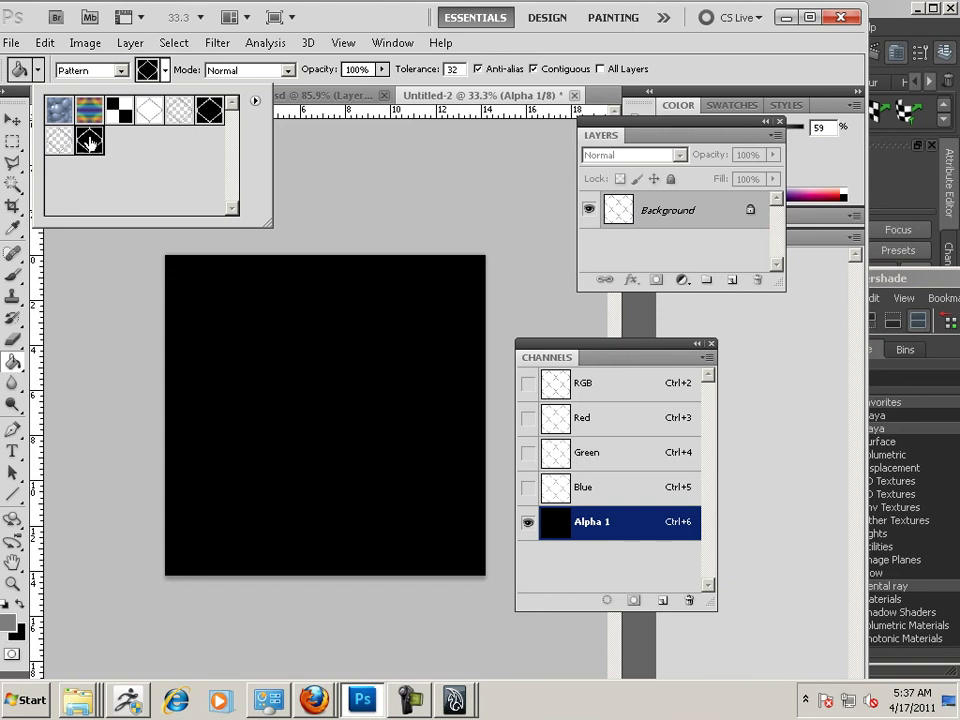
{"action": "left_click", "coordinate": [223, 307]}
{"action": "left_click", "coordinate": [223, 307]}
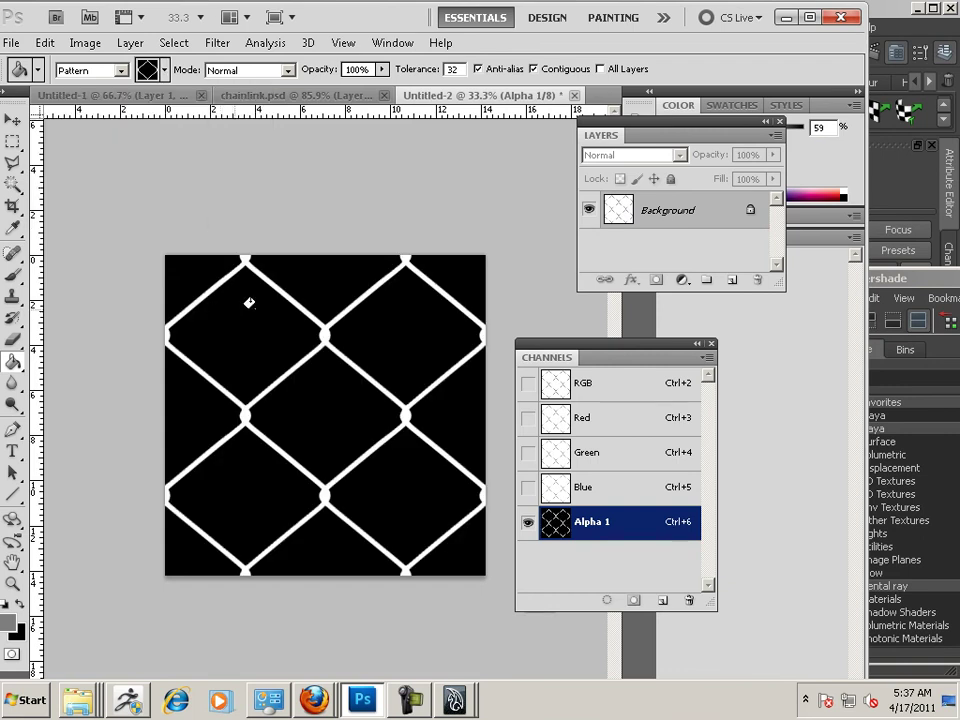
{"action": "double_click", "coordinate": [704, 212]}
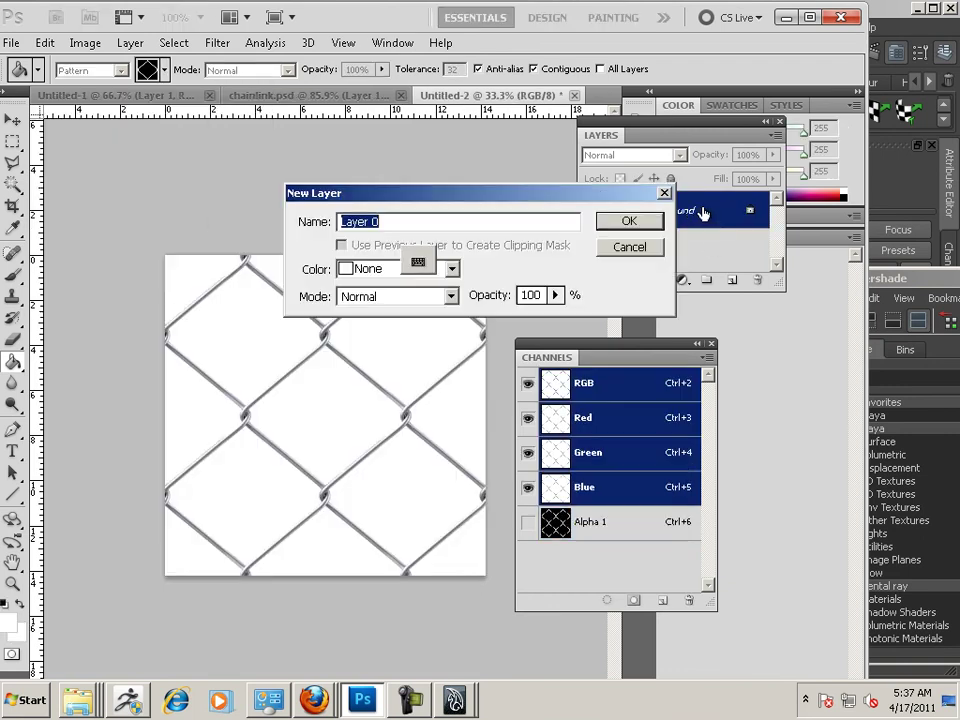
{"action": "left_click", "coordinate": [630, 248]}
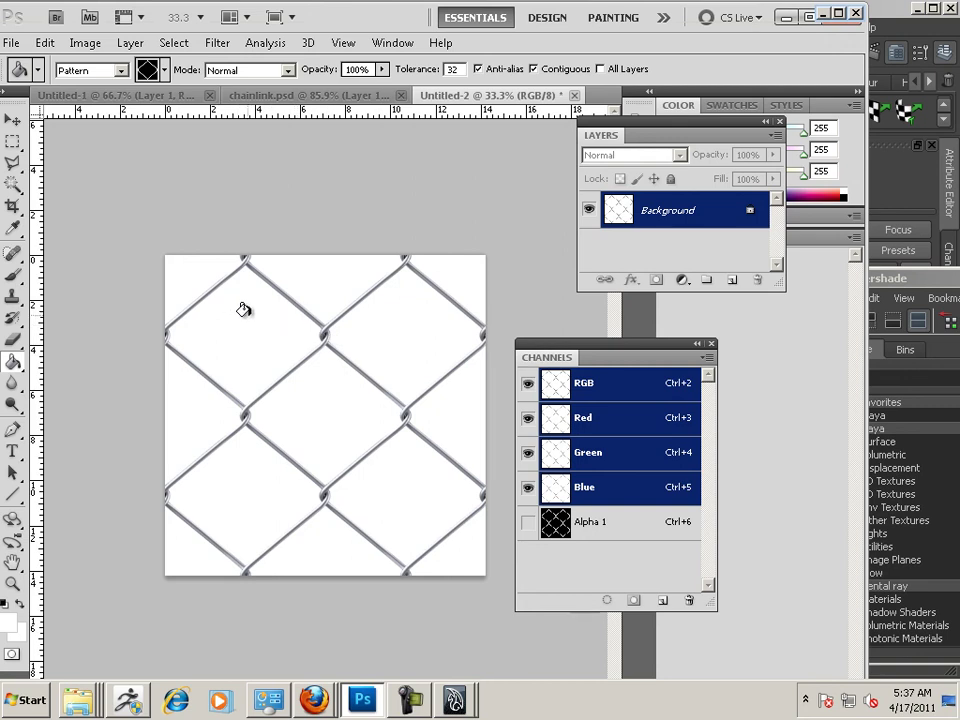
Save the tiled document to the Desktop as the Targa file chainlink2, with alpha channels at 32 bits/pixel.
{"action": "left_click", "coordinate": [16, 43]}
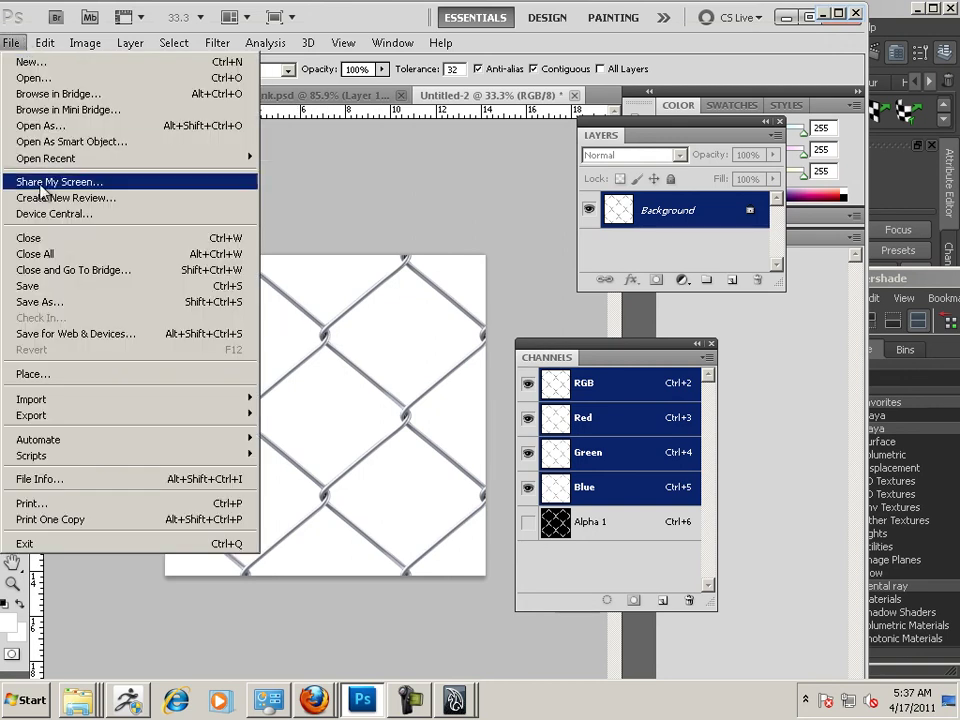
{"action": "left_click", "coordinate": [70, 287]}
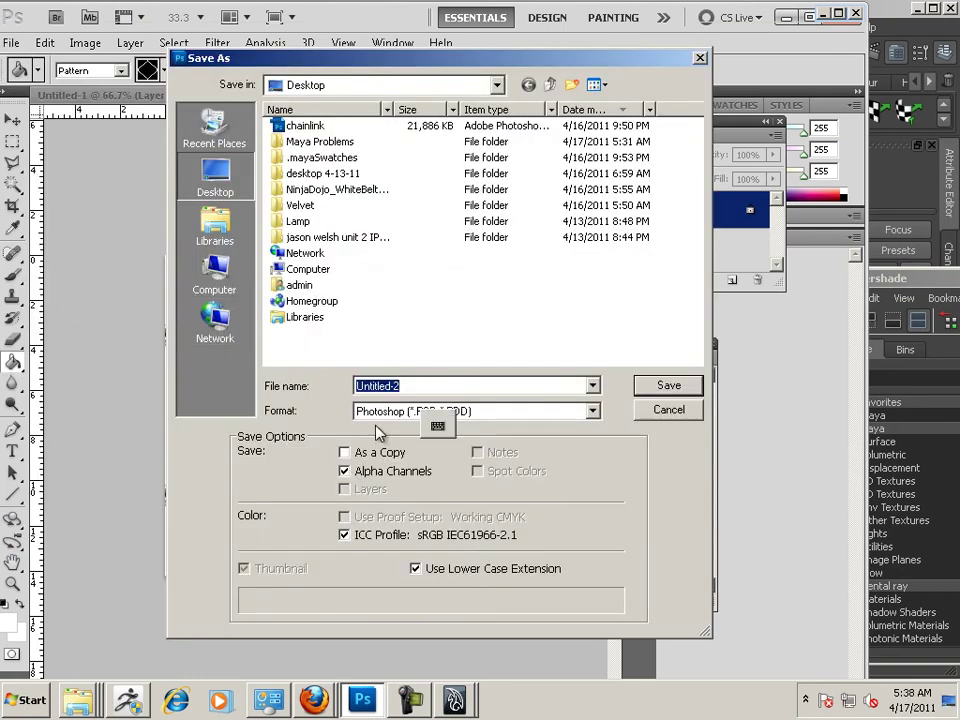
{"action": "left_click", "coordinate": [380, 412]}
{"action": "left_click", "coordinate": [420, 540]}
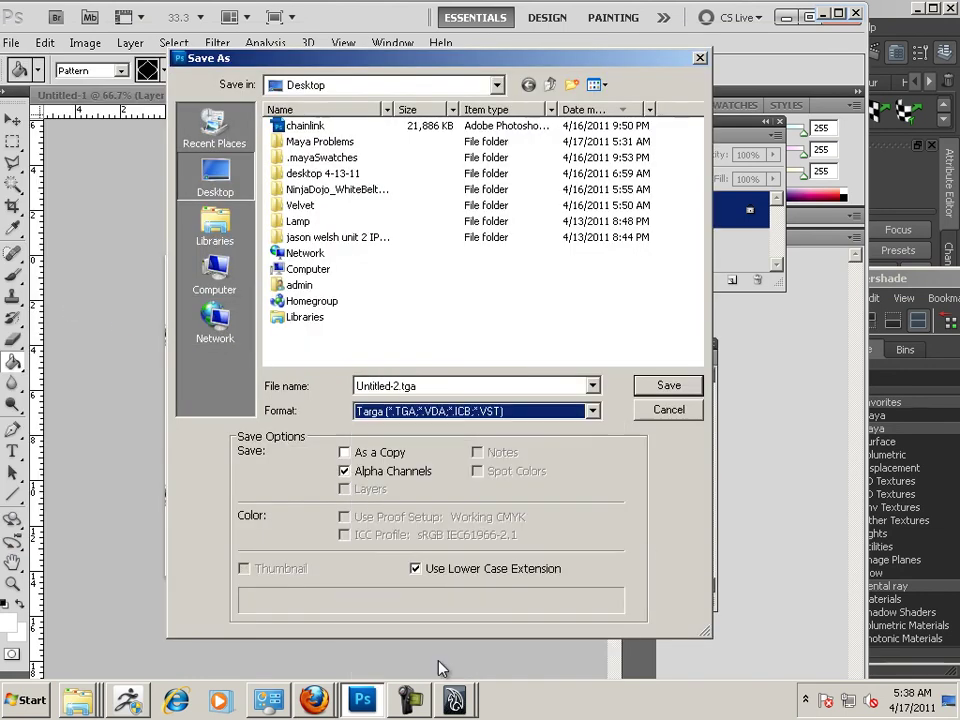
{"action": "left_click", "coordinate": [308, 126]}
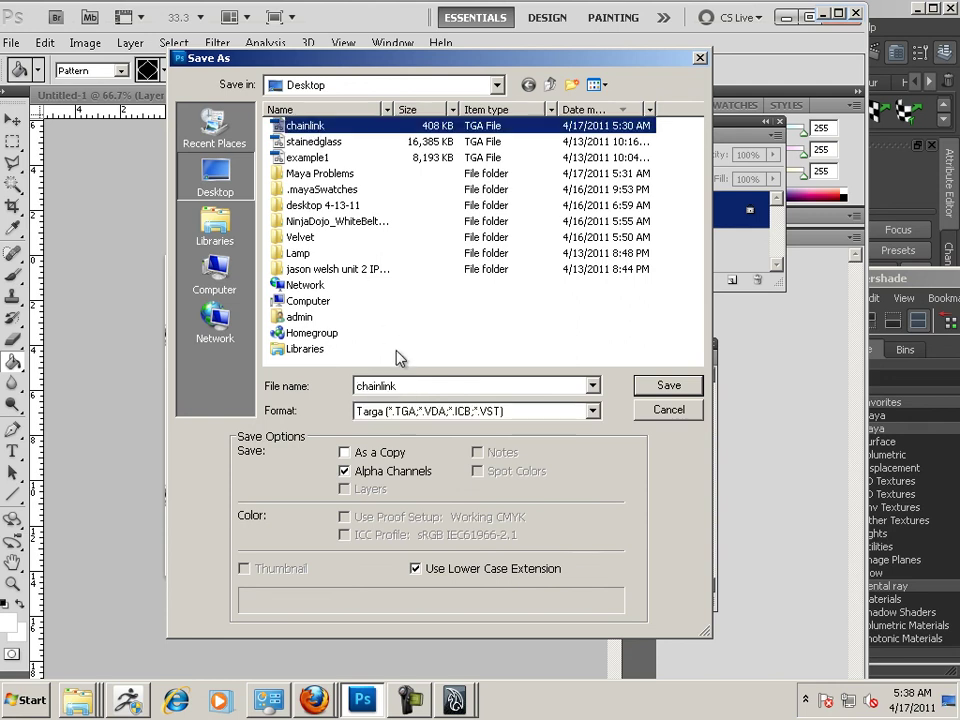
{"action": "left_click", "coordinate": [435, 386]}
{"action": "type", "text": "2"}
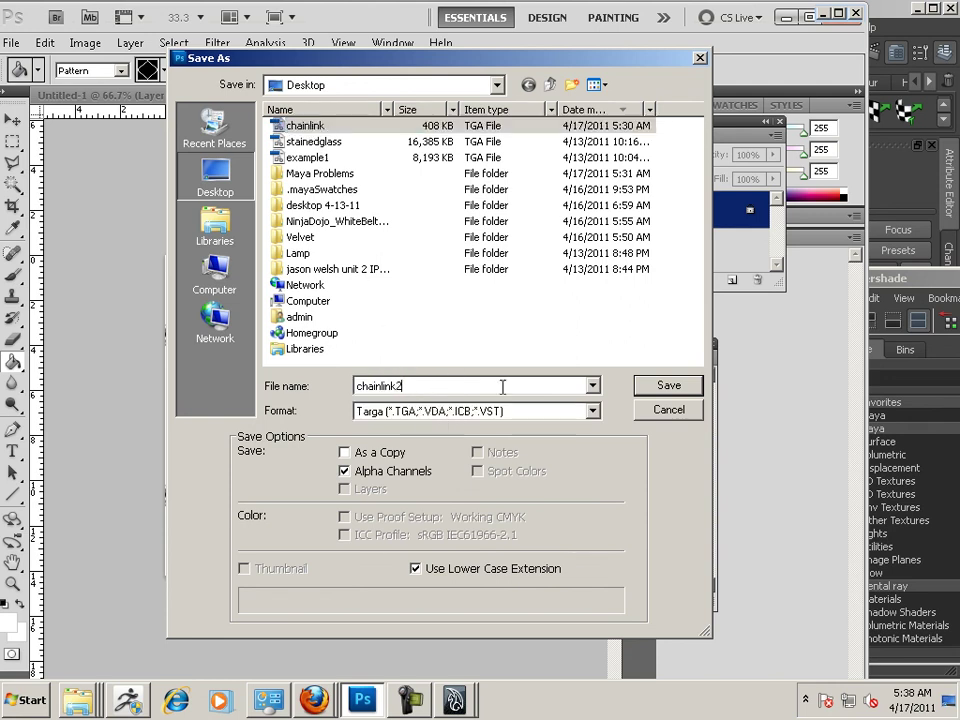
{"action": "left_click", "coordinate": [660, 385]}
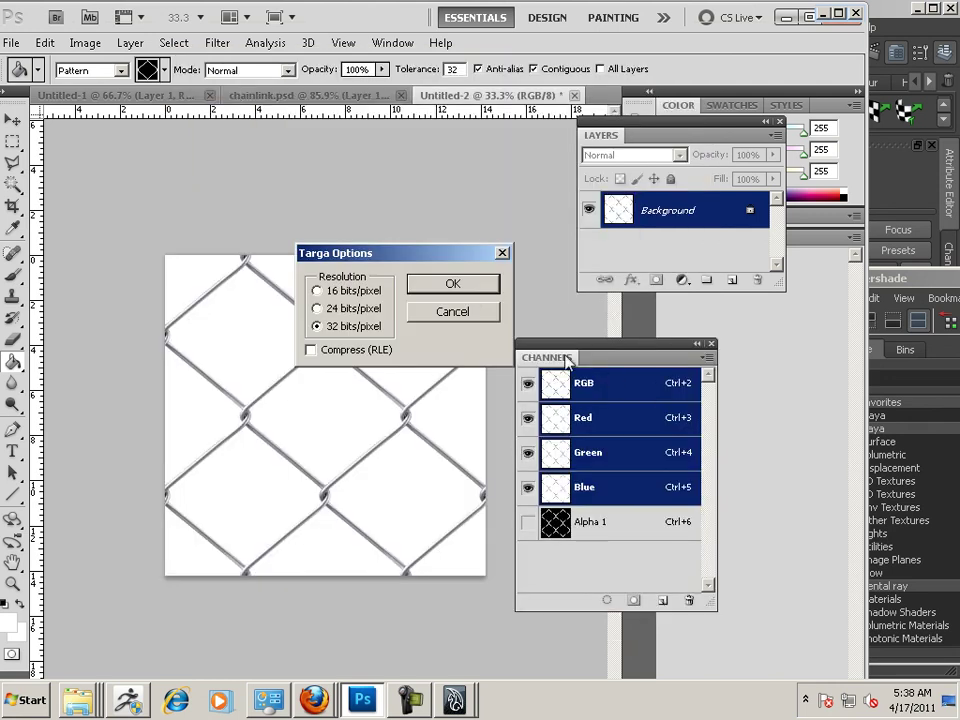
{"action": "left_click", "coordinate": [449, 286]}
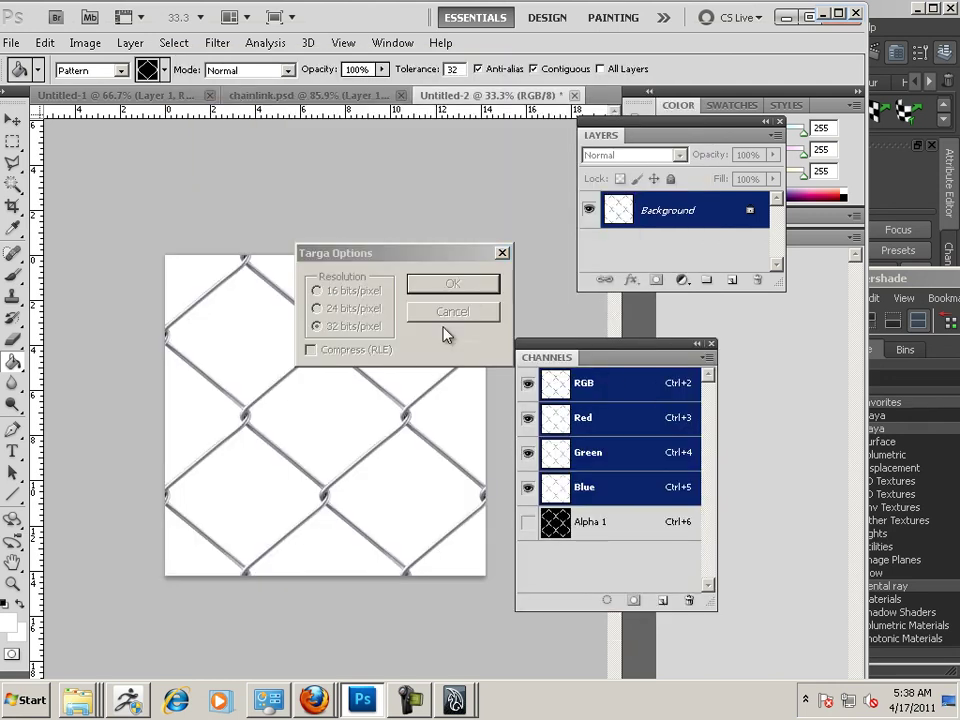
Switch to Maya and import chainlink2.tga from the Desktop into the Hypershade as a file texture.
{"action": "left_click", "coordinate": [786, 16]}
{"action": "left_click_drag", "start_coordinate": [896, 289], "coordinate": [117, 130]}
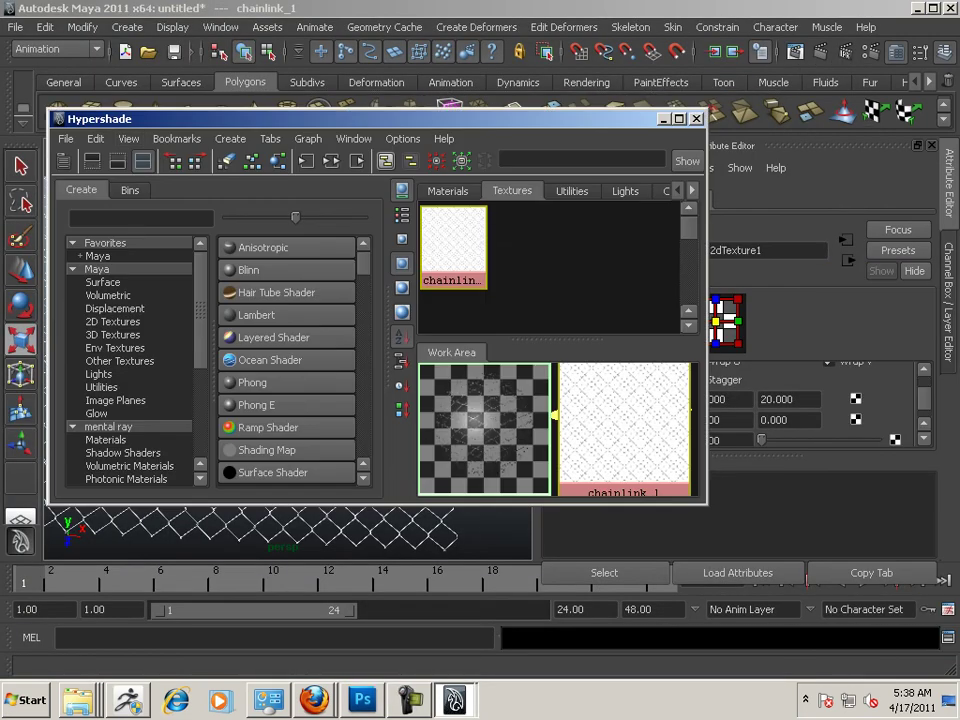
{"action": "left_click_drag", "start_coordinate": [594, 296], "coordinate": [596, 290]}
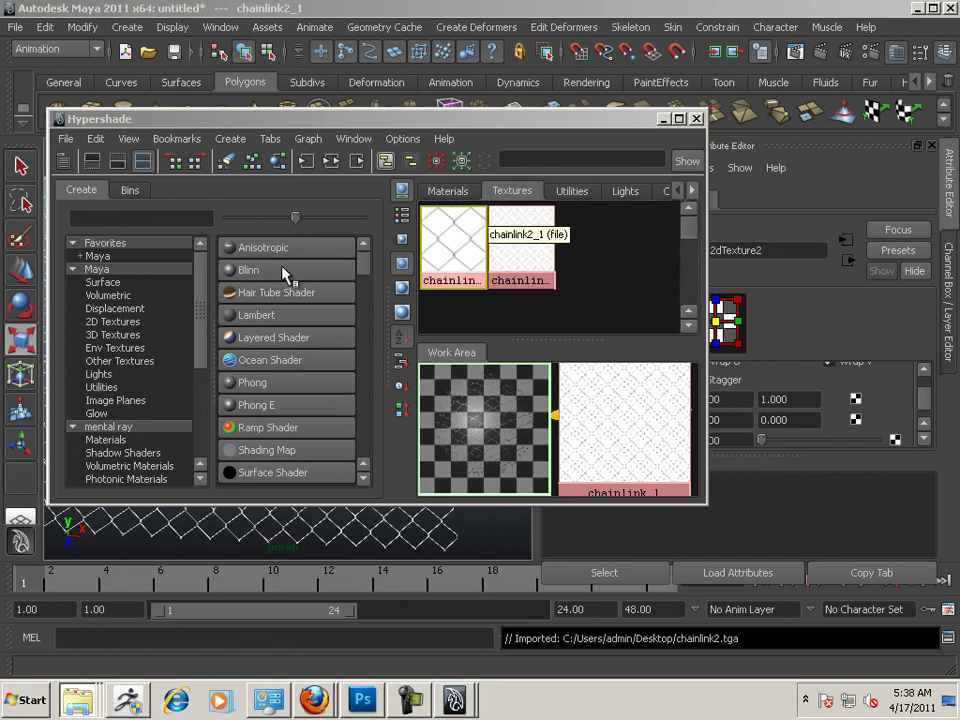
Create a Blinn material and connect the chainlink_1 file texture to its color and transparency.
{"action": "left_click", "coordinate": [251, 271]}
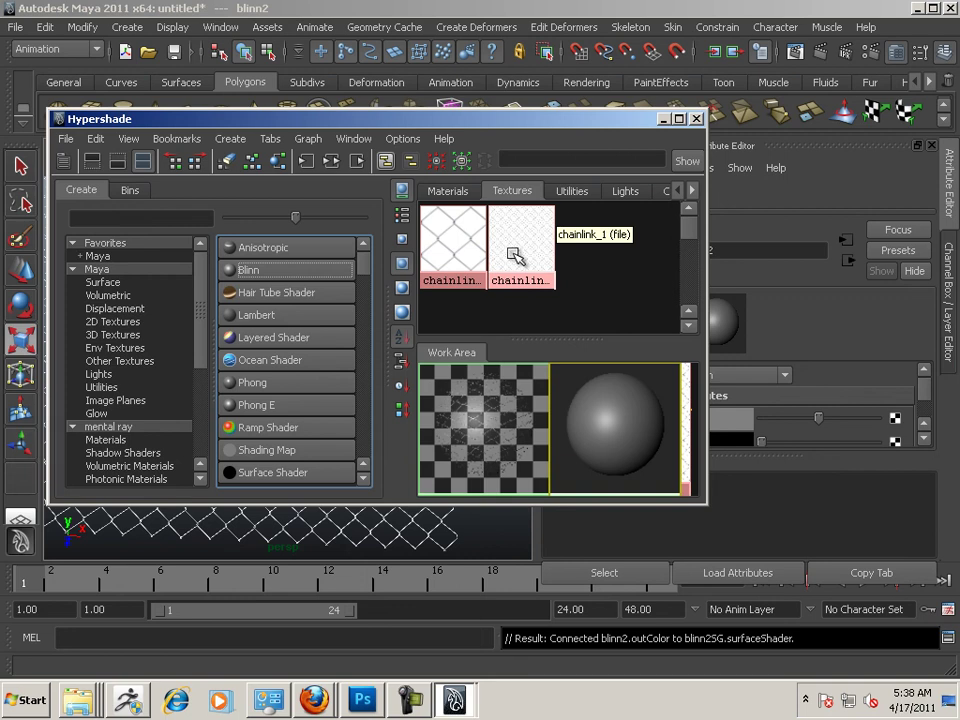
{"action": "middle_click_drag", "start_coordinate": [512, 254], "coordinate": [602, 444]}
{"action": "left_click", "coordinate": [654, 572]}
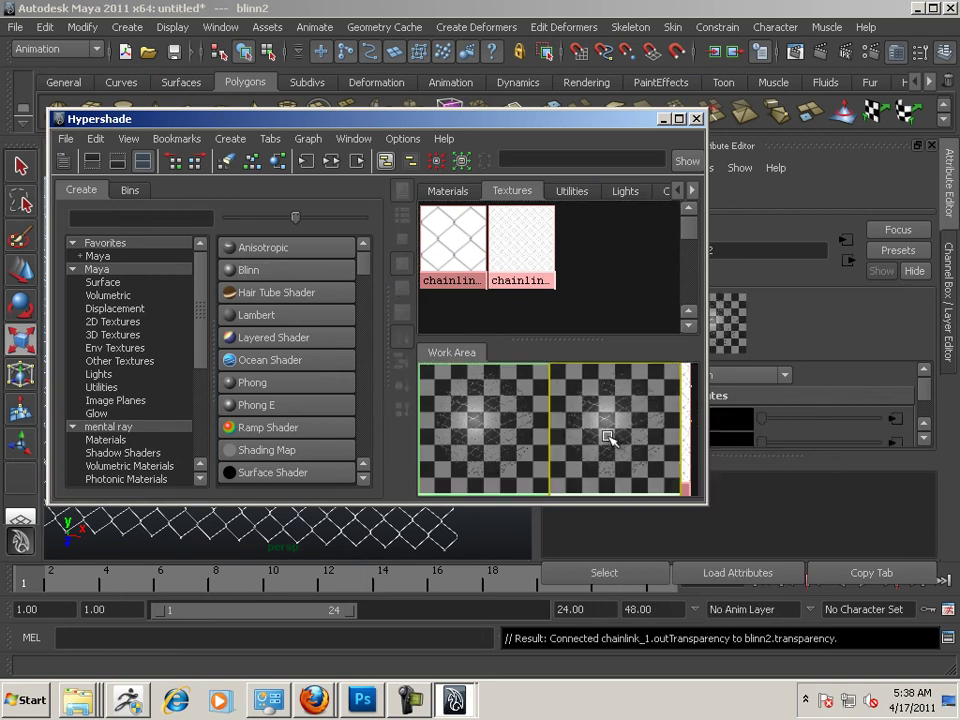
Assign the new blinn2 material to the fence plane pPlane1 and bring up the material's attributes.
{"action": "left_click_drag", "start_coordinate": [310, 118], "coordinate": [620, 31]}
{"action": "middle_click_drag", "start_coordinate": [786, 317], "coordinate": [203, 398]}
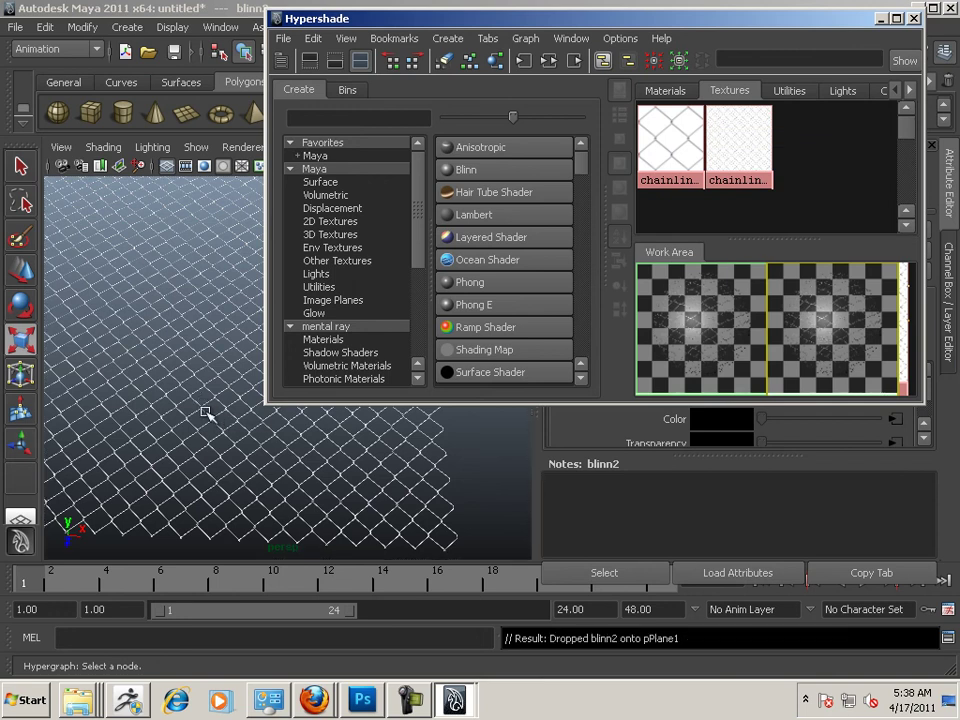
{"action": "left_click", "coordinate": [205, 412]}
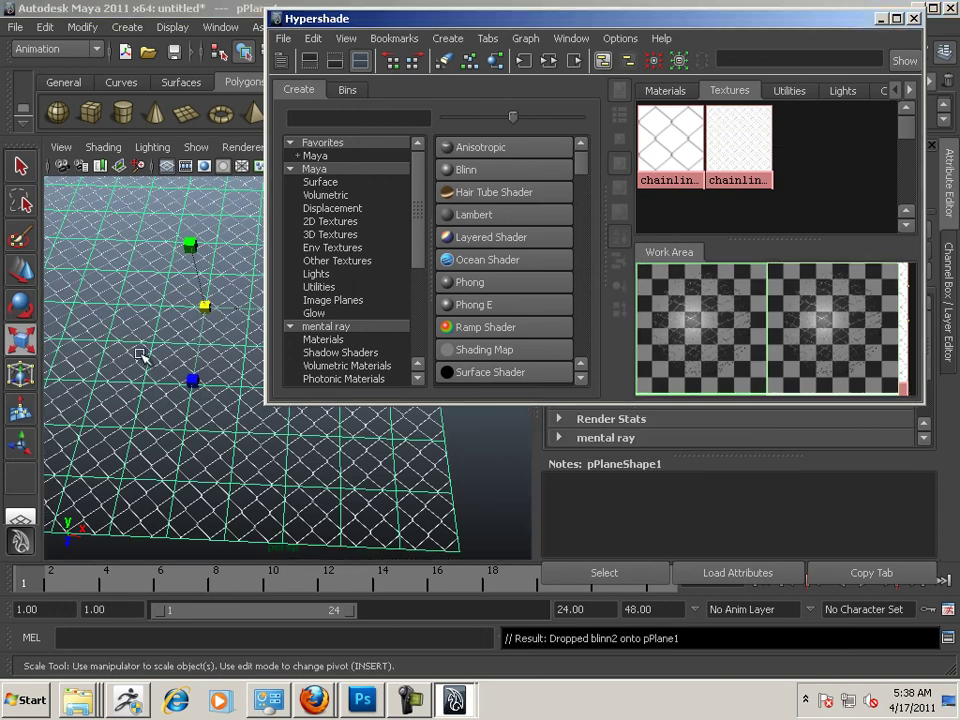
{"action": "right_click_drag", "start_coordinate": [153, 360], "coordinate": [272, 668]}
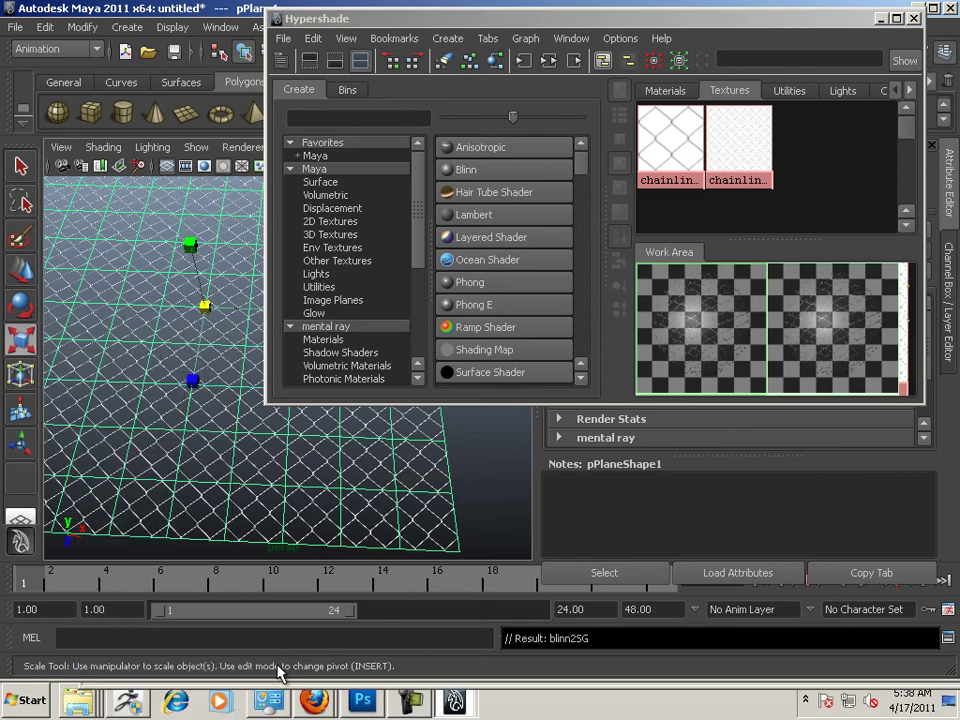
Move the Hypershade clear of the viewport and inspect the whole chain-link plane from farther away.
{"action": "left_click_drag", "start_coordinate": [396, 20], "coordinate": [597, 239]}
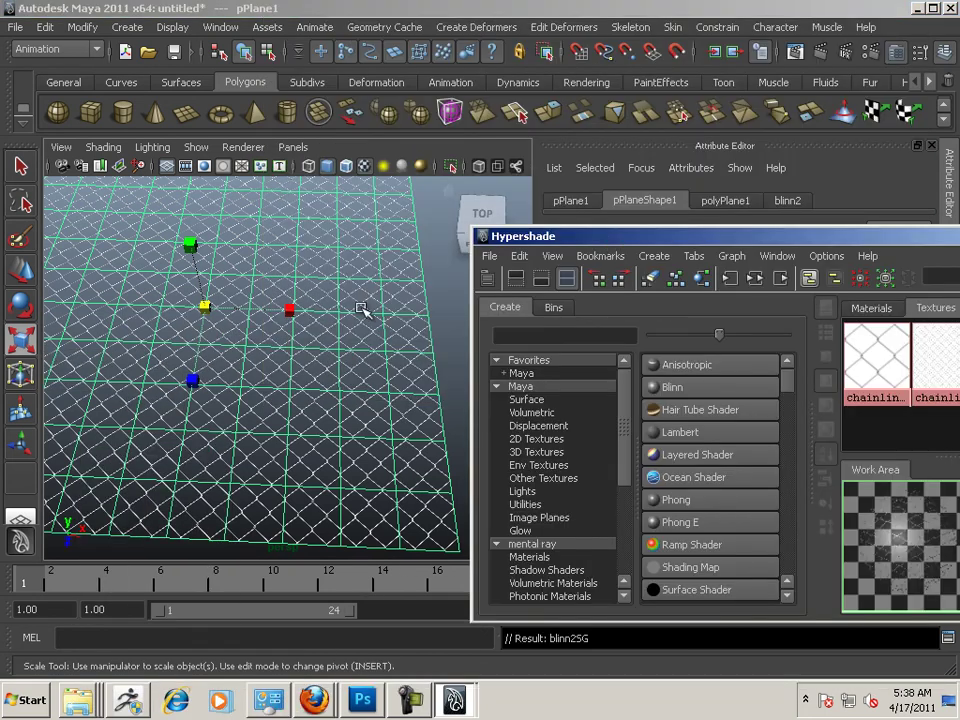
{"action": "left_click_drag", "start_coordinate": [364, 306], "coordinate": [432, 285], "text": "alt"}
{"action": "right_click_drag", "start_coordinate": [432, 285], "coordinate": [260, 280], "text": "alt"}
{"action": "left_click_drag", "start_coordinate": [608, 237], "coordinate": [541, 398]}
{"action": "left_click_drag", "start_coordinate": [482, 328], "coordinate": [394, 375], "text": "alt"}
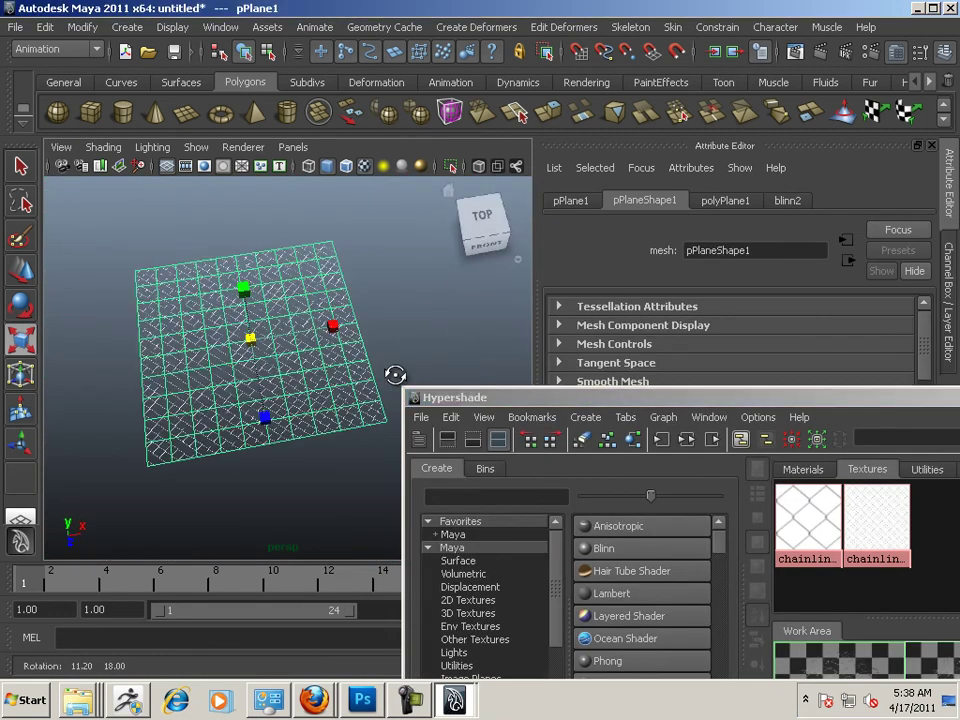
Examine the chain-link pattern close up, list the Hypershade materials, and view the plane with nothing selected.
{"action": "mouse_move", "coordinate": [394, 375]}
{"action": "right_mouse_down", "text": "alt"}
{"action": "mouse_move", "coordinate": [414, 392]}
{"action": "mouse_move", "coordinate": [407, 357]}
{"action": "right_mouse_up", "text": "alt"}
{"action": "left_click_drag", "start_coordinate": [407, 357], "coordinate": [334, 349], "text": "alt"}
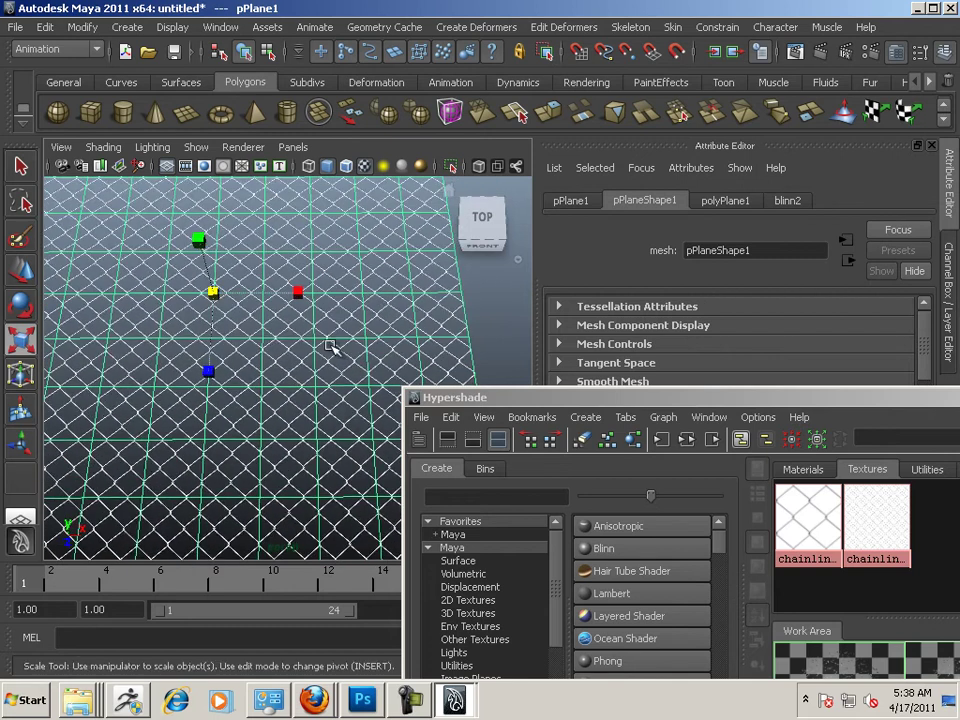
{"action": "right_click_drag", "start_coordinate": [334, 349], "coordinate": [297, 346], "text": "alt"}
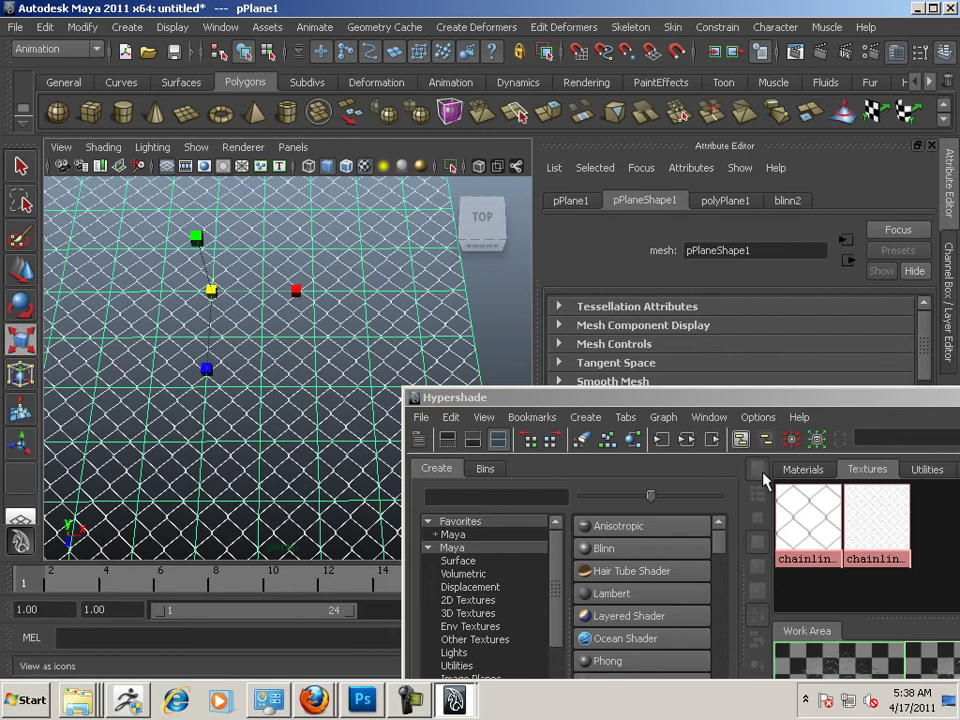
{"action": "left_click", "coordinate": [803, 470]}
{"action": "left_click", "coordinate": [860, 530]}
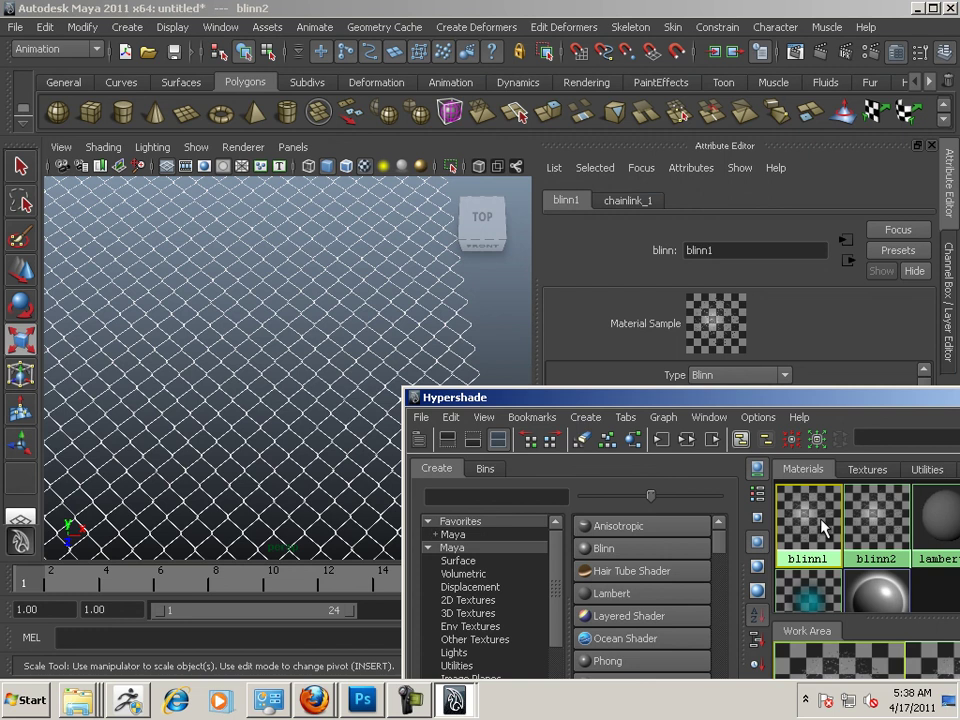
{"action": "left_click", "coordinate": [340, 325]}
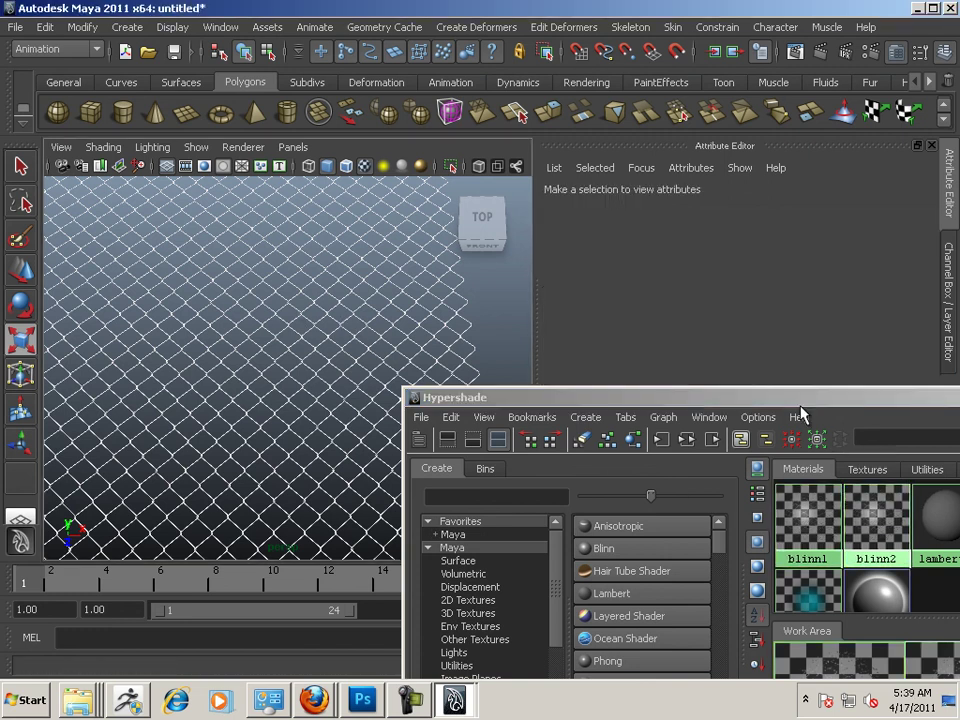
Bring the Hypershade fully into view and select the objects that use the blinn2 material.
{"action": "left_click_drag", "start_coordinate": [797, 400], "coordinate": [620, 285]}
{"action": "right_click", "coordinate": [683, 401]}
{"action": "right_click_drag", "start_coordinate": [683, 401], "coordinate": [790, 401]}
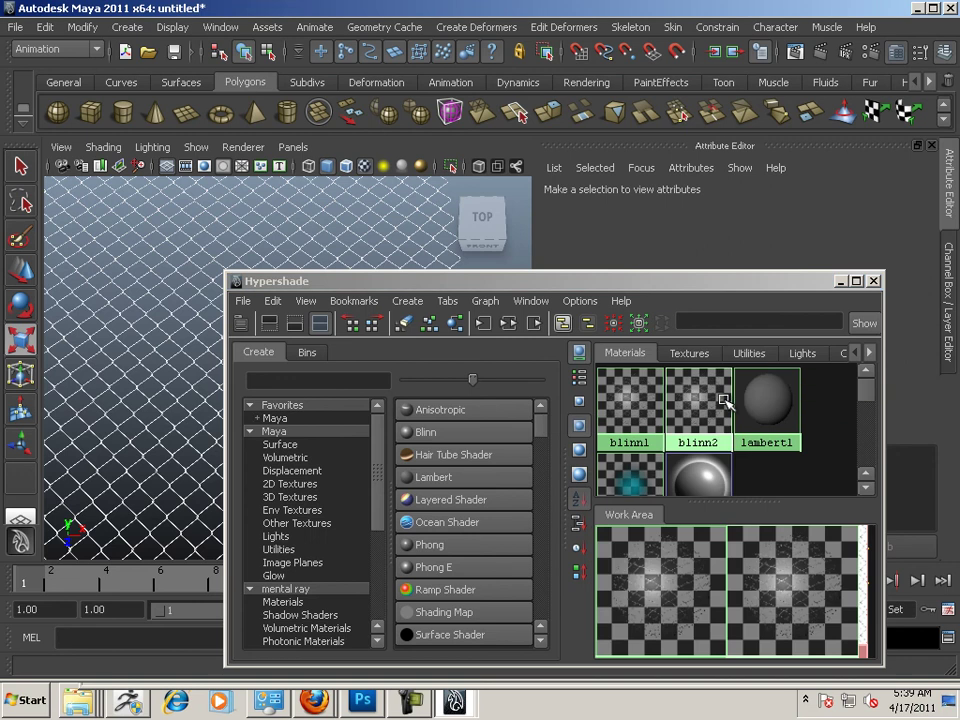
{"action": "left_click", "coordinate": [627, 405]}
{"action": "right_click_drag", "start_coordinate": [627, 408], "coordinate": [656, 410]}
{"action": "left_click", "coordinate": [684, 414]}
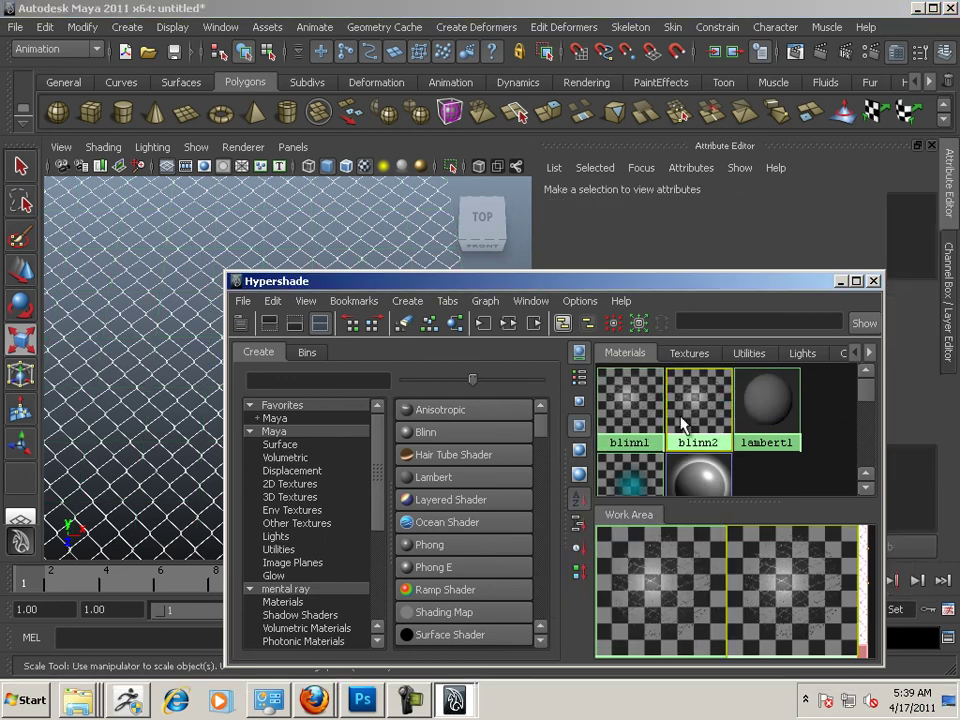
{"action": "right_click_drag", "start_coordinate": [686, 416], "coordinate": [755, 416]}
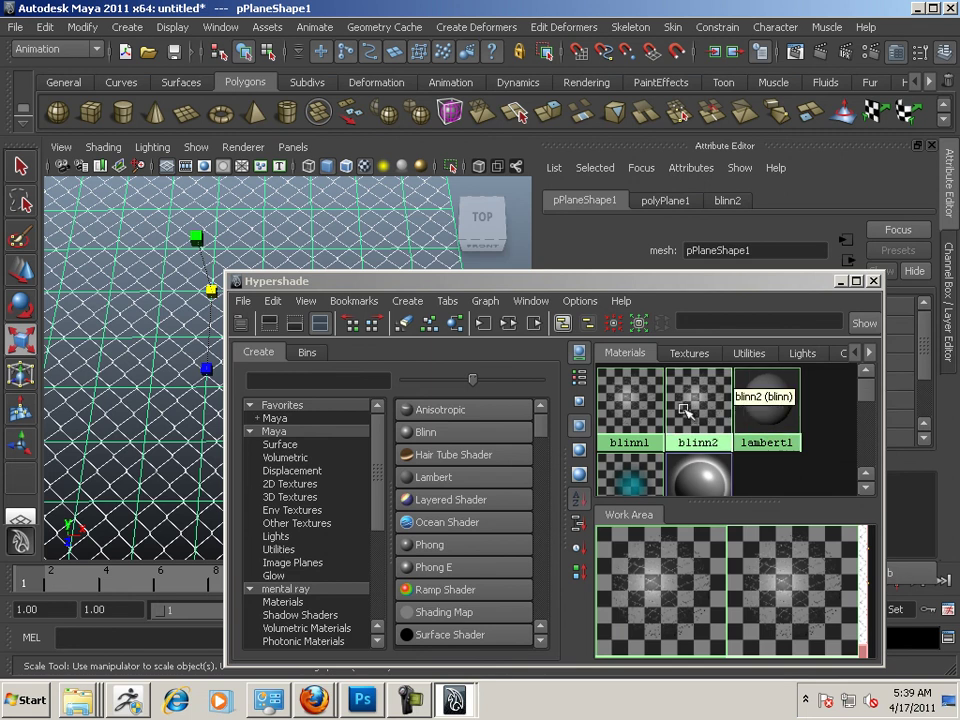
Assign the blinn1 material to the chain-link plane and select the objects that use it.
{"action": "left_click", "coordinate": [632, 408]}
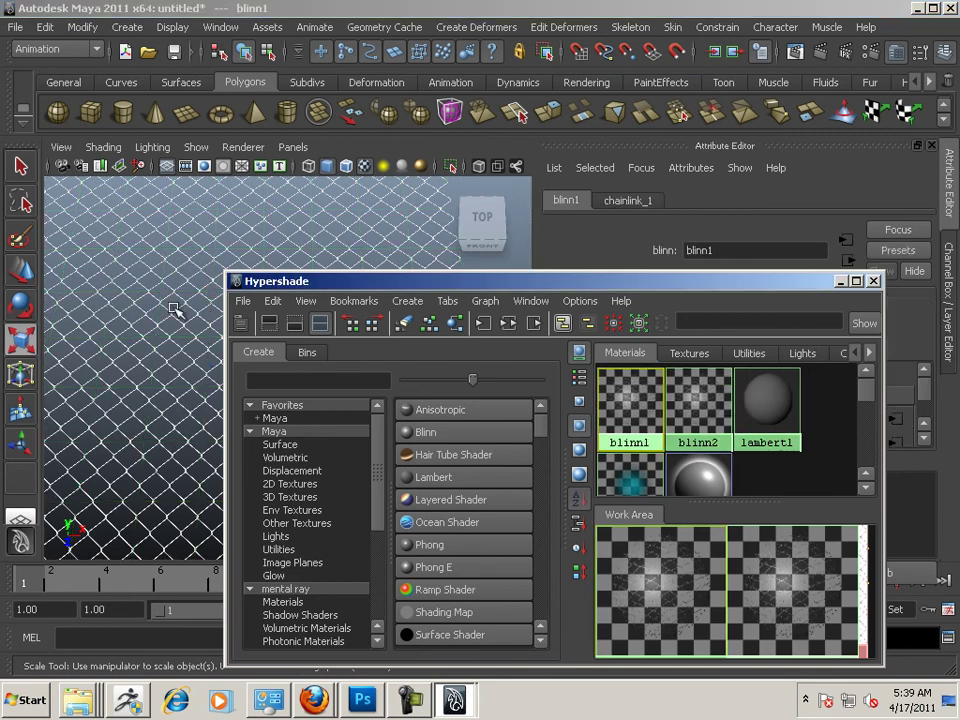
{"action": "right_click_drag", "start_coordinate": [620, 406], "coordinate": [689, 408]}
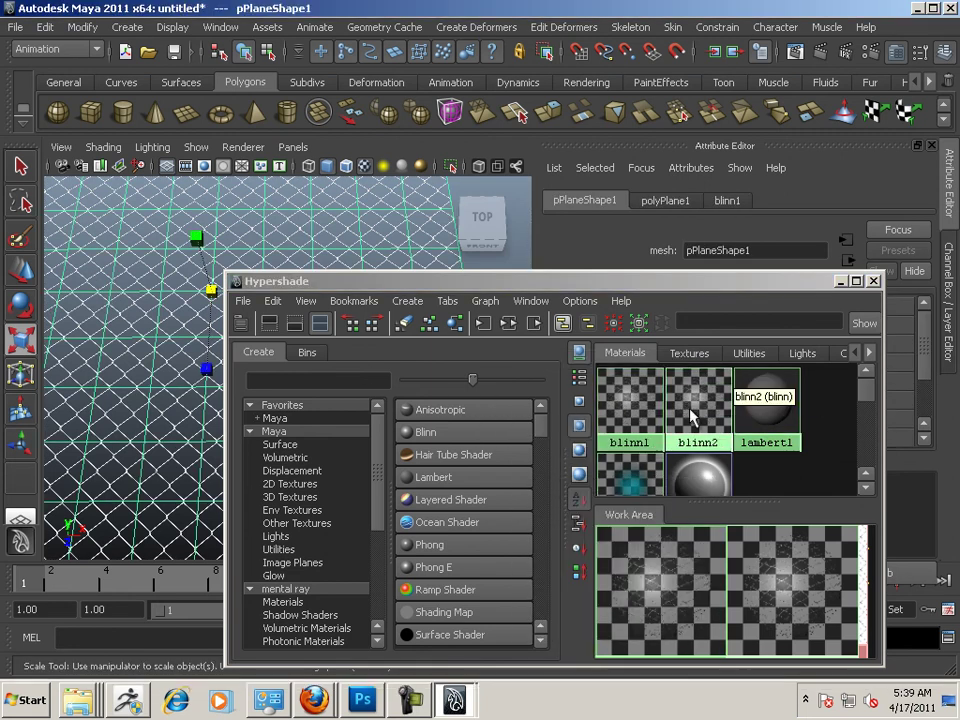
Inspect the whole chain-link plane with its blinn1 material from several angles and close the Hypershade.
{"action": "left_click_drag", "start_coordinate": [515, 510], "coordinate": [540, 520]}
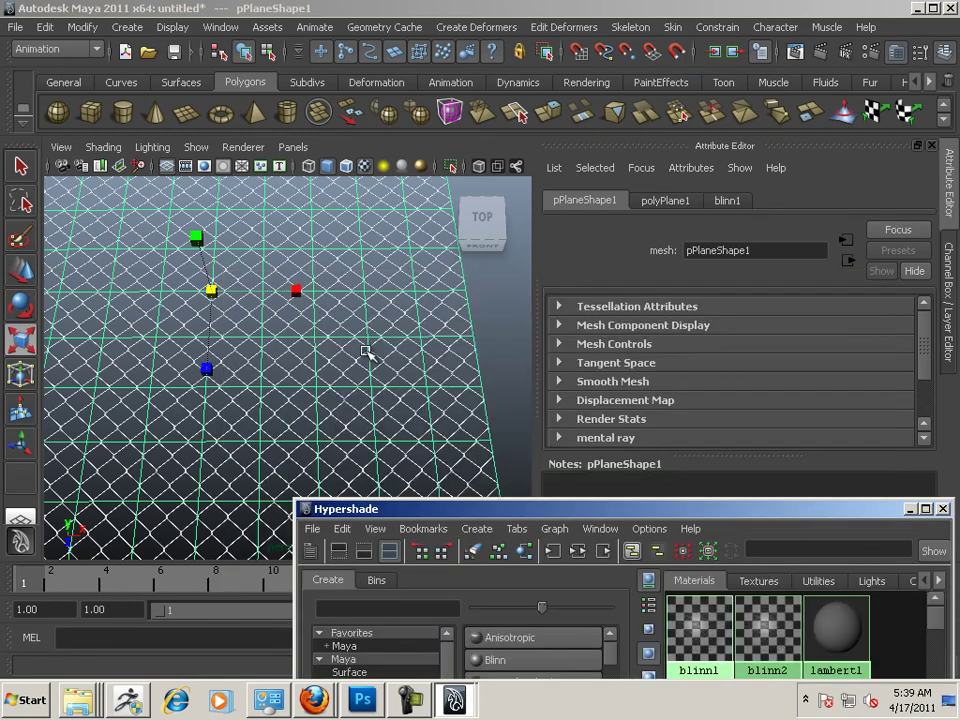
{"action": "left_click_drag", "start_coordinate": [364, 354], "coordinate": [377, 386], "text": "alt"}
{"action": "right_click_drag", "start_coordinate": [377, 386], "coordinate": [322, 363], "text": "alt"}
{"action": "left_click_drag", "start_coordinate": [322, 363], "coordinate": [375, 326], "text": "alt"}
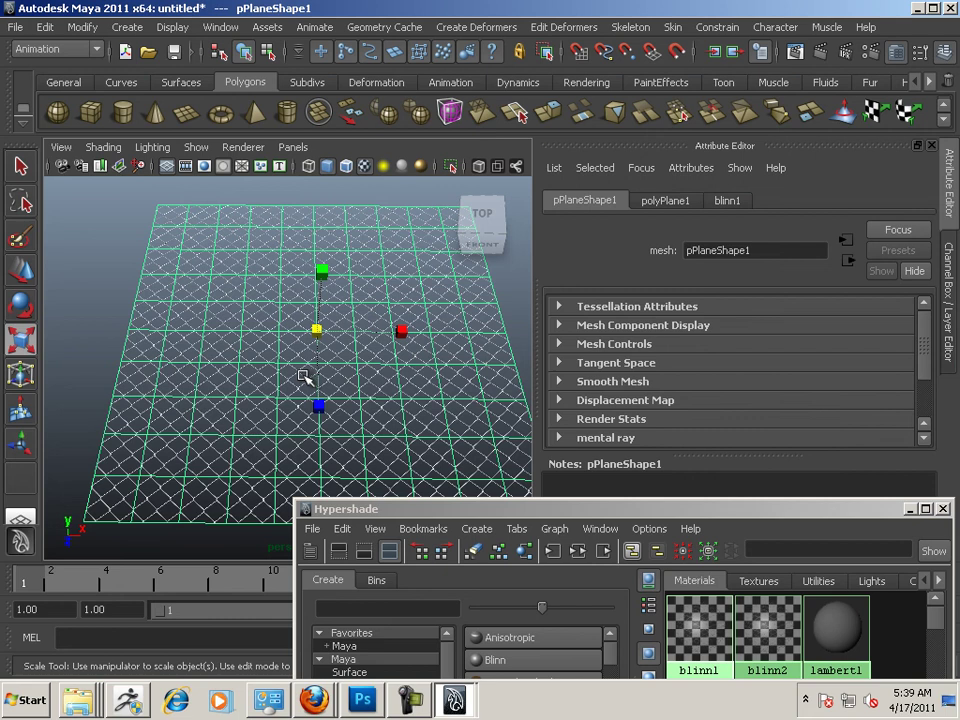
{"action": "mouse_move", "coordinate": [218, 400]}
{"action": "left_mouse_down", "text": "alt"}
{"action": "mouse_move", "coordinate": [221, 373]}
{"action": "mouse_move", "coordinate": [244, 390]}
{"action": "mouse_move", "coordinate": [203, 385]}
{"action": "left_mouse_up", "text": "alt"}
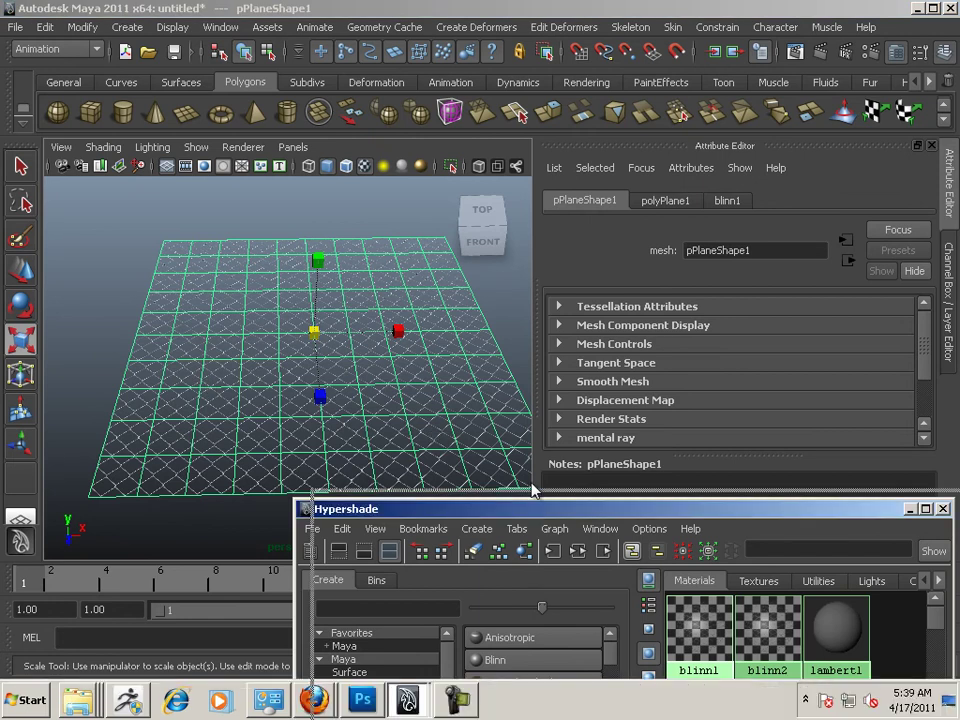
{"action": "left_click", "coordinate": [943, 508]}
{"action": "right_click_drag", "start_coordinate": [364, 332], "coordinate": [283, 328], "text": "alt"}
{"action": "left_click_drag", "start_coordinate": [283, 328], "coordinate": [223, 214], "text": "alt"}
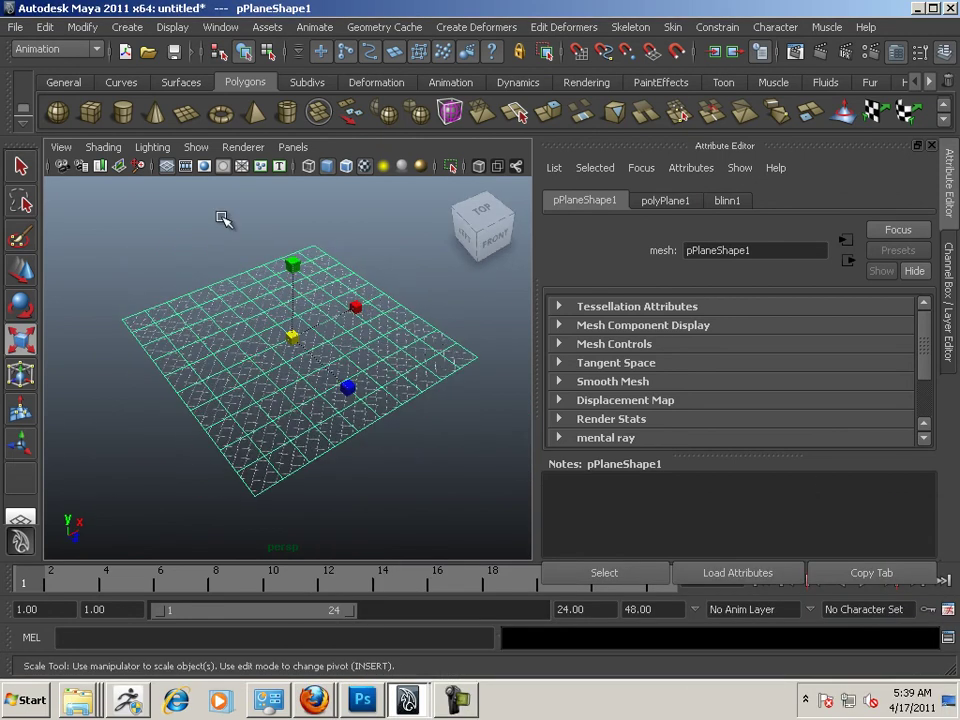
Create a polygon sphere, scale it down, and lower it beneath the chain-link plane.
{"action": "left_click", "coordinate": [57, 112]}
{"action": "key", "text": "r"}
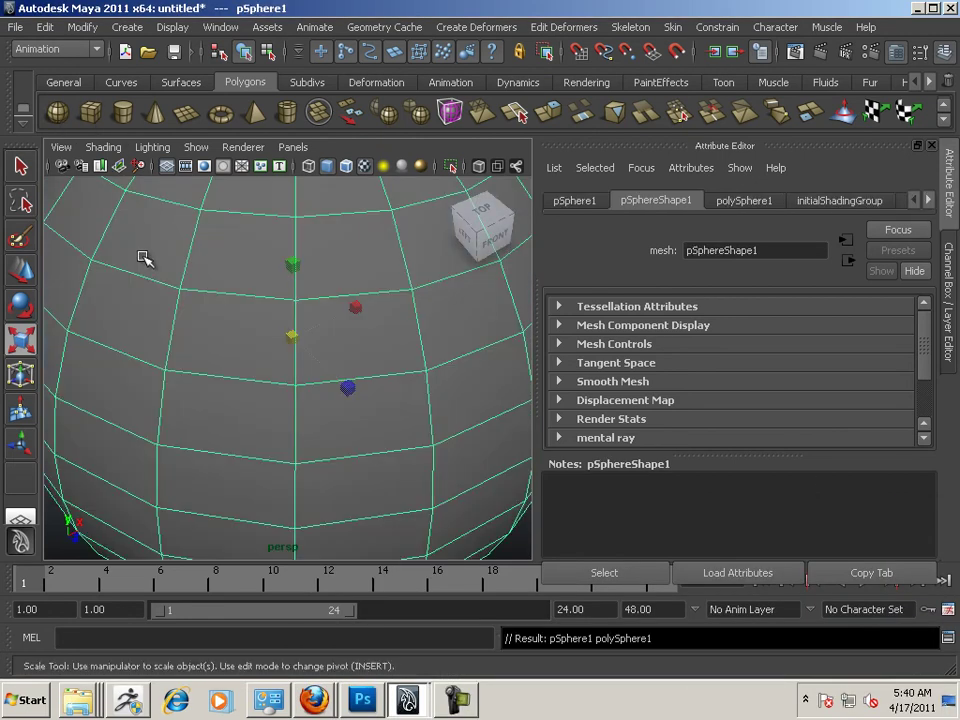
{"action": "left_click_drag", "start_coordinate": [290, 345], "coordinate": [82, 264]}
{"action": "key", "text": "w"}
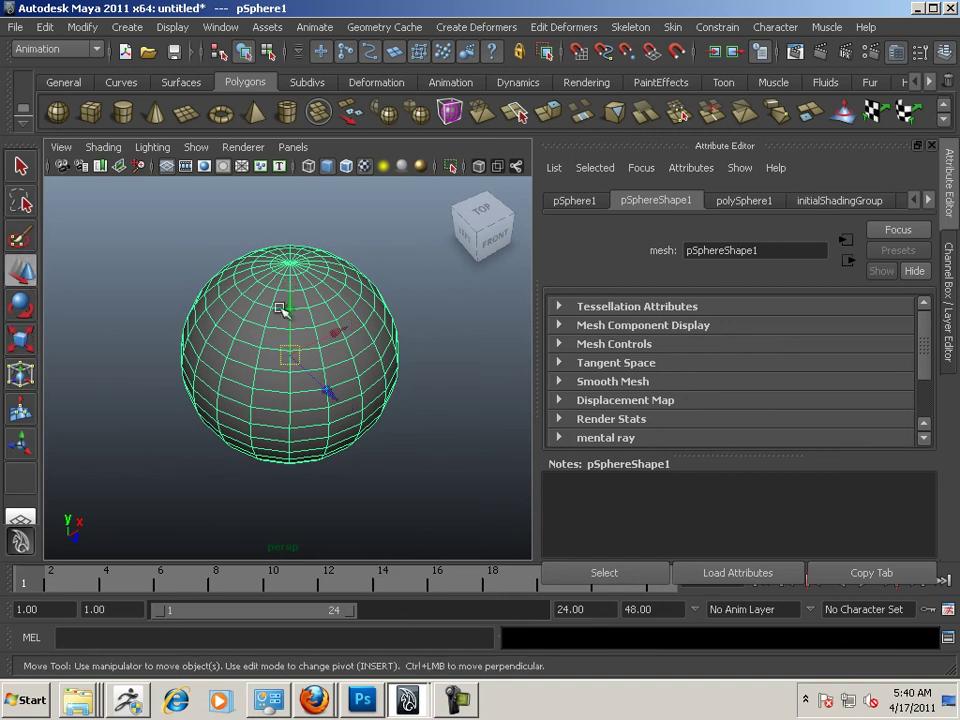
{"action": "left_click_drag", "start_coordinate": [282, 306], "coordinate": [246, 392]}
{"action": "scroll", "coordinate": [298, 413], "scroll_direction": "up", "scroll_amount": 4}
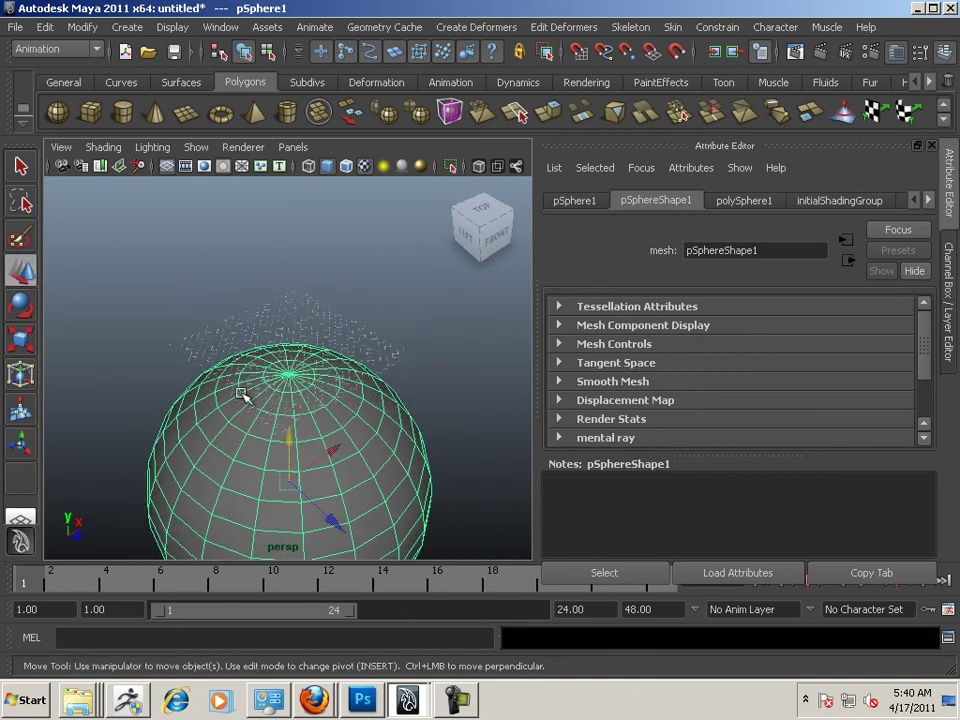
Scale the chain-link plane up uniformly by about 4.2 so it extends well past the sphere.
{"action": "key", "text": "r"}
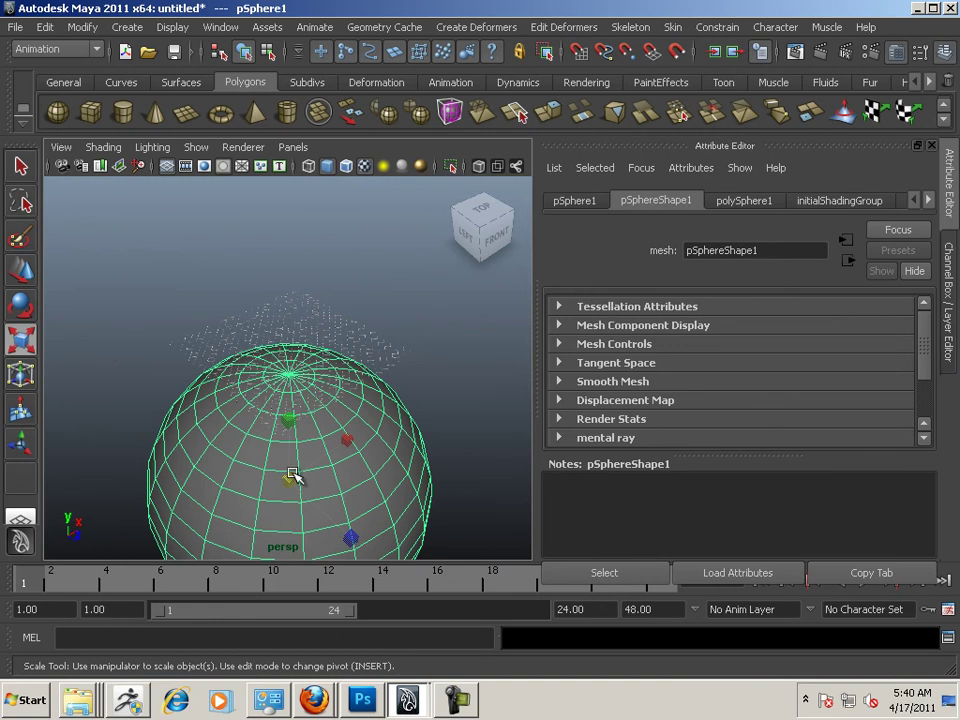
{"action": "left_click", "coordinate": [230, 345]}
{"action": "left_click_drag", "start_coordinate": [290, 344], "coordinate": [614, 428]}
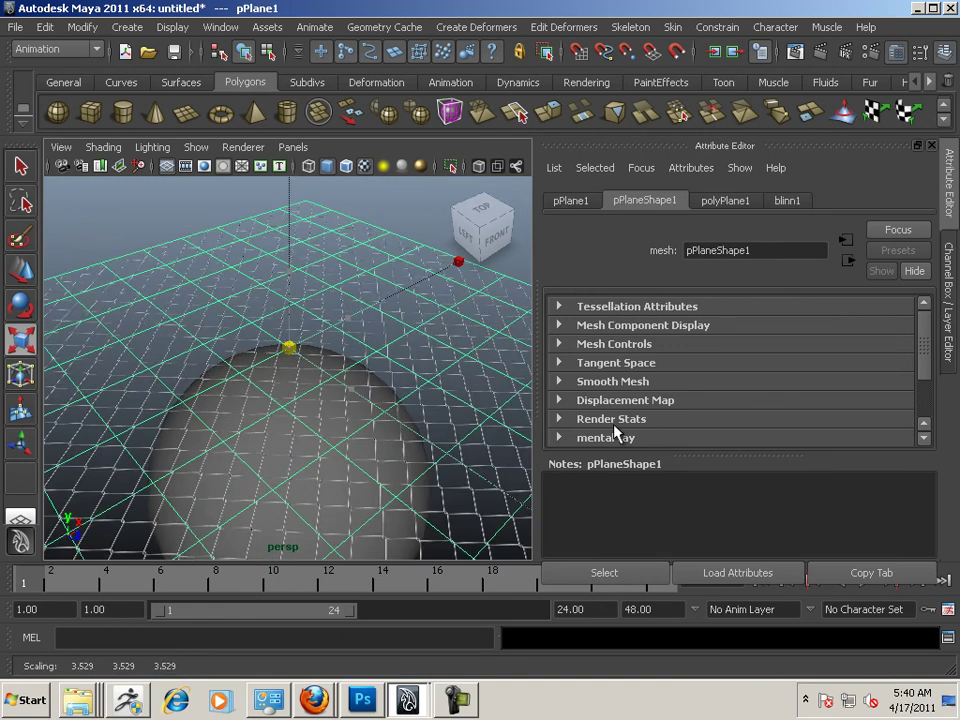
{"action": "left_click_drag", "start_coordinate": [500, 400], "coordinate": [326, 366], "text": "alt"}
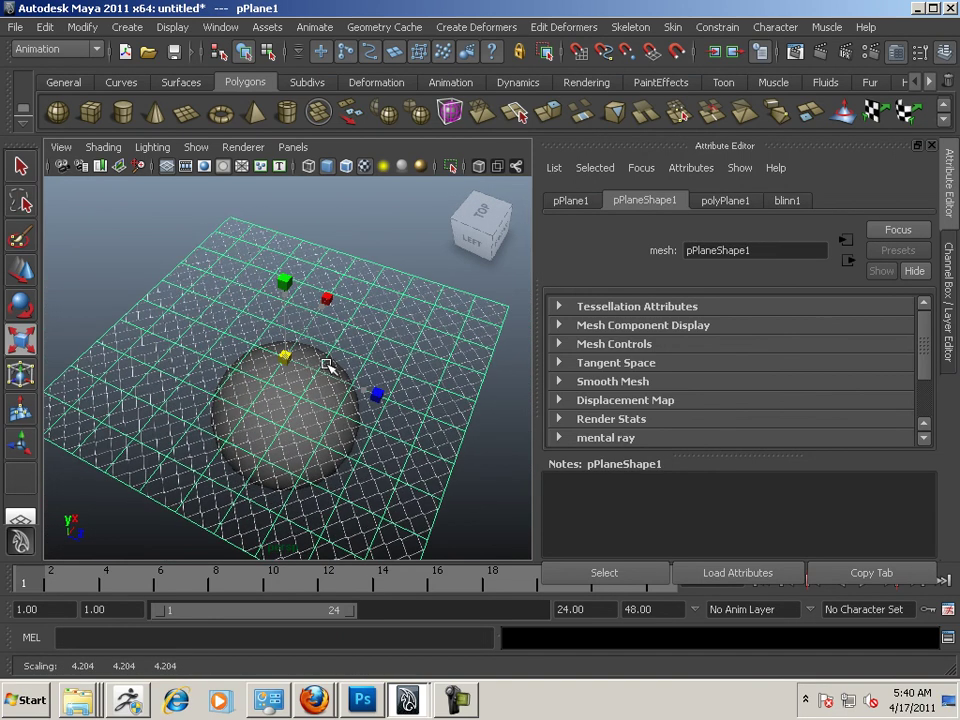
{"action": "left_click_drag", "start_coordinate": [171, 413], "coordinate": [354, 231], "text": "alt"}
Create a spot light and move it straight up above the chain-link plane.
{"action": "left_click", "coordinate": [169, 83]}
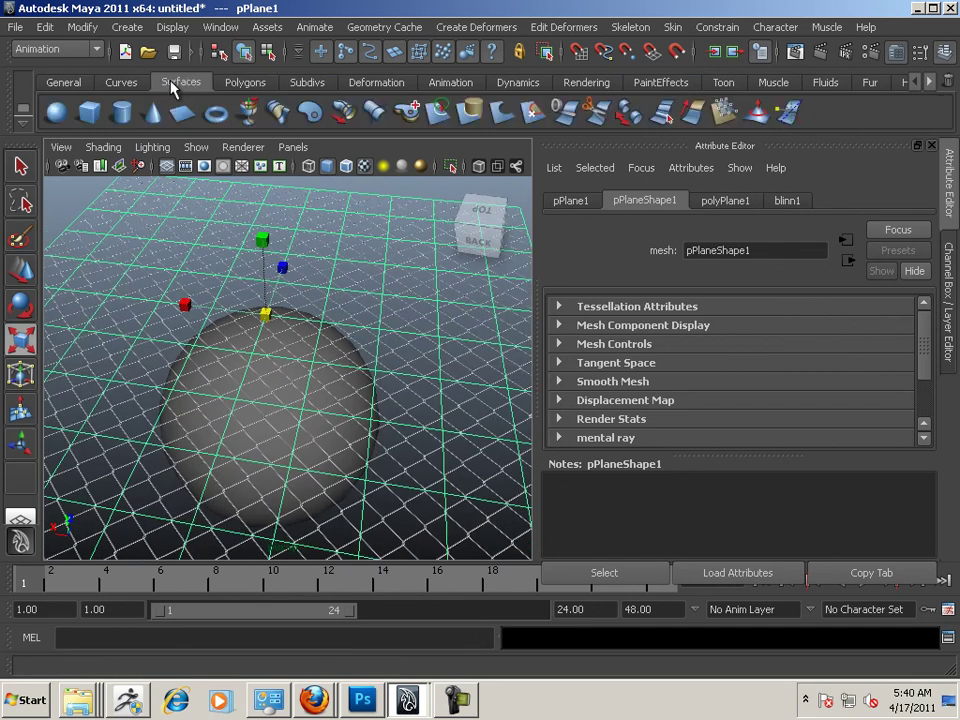
{"action": "left_click", "coordinate": [576, 86]}
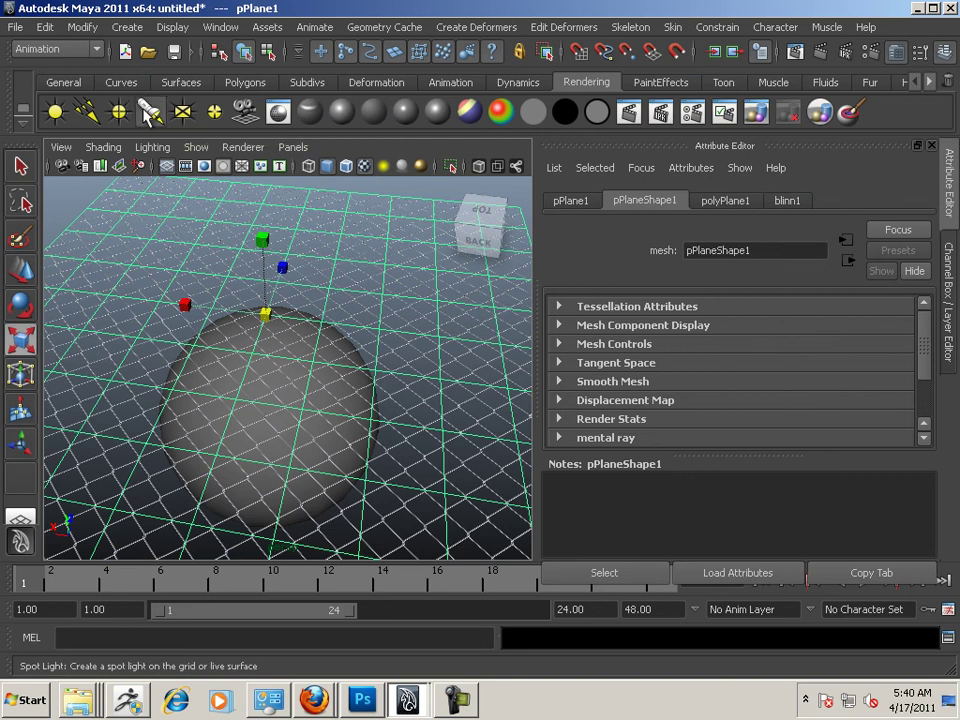
{"action": "left_click", "coordinate": [150, 113]}
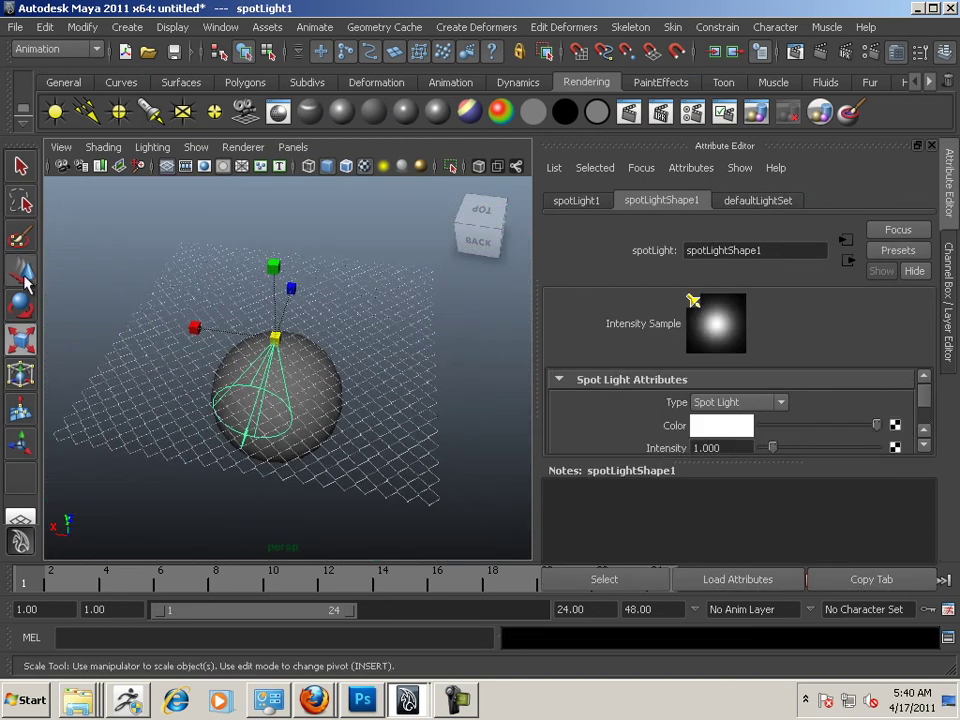
{"action": "left_click", "coordinate": [22, 270]}
{"action": "mouse_move", "coordinate": [246, 293]}
{"action": "middle_mouse_down"}
{"action": "mouse_move", "coordinate": [279, 253]}
{"action": "mouse_move", "coordinate": [240, 294]}
{"action": "middle_mouse_up"}
{"action": "left_click_drag", "start_coordinate": [240, 294], "coordinate": [347, 298], "text": "alt"}
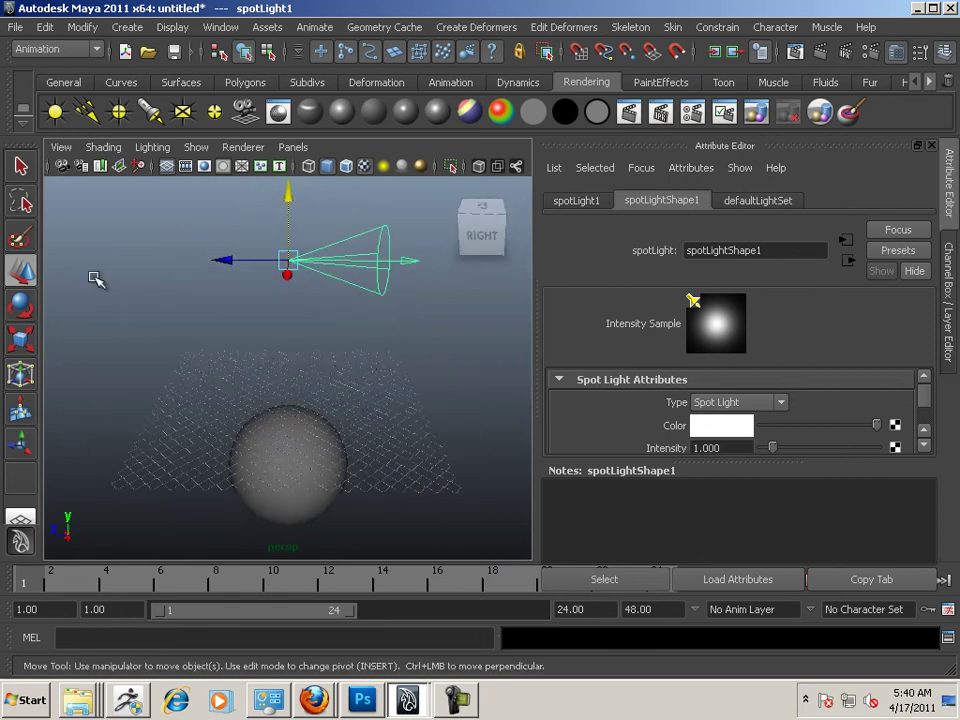
Rotate the spot light about -93 degrees in X so it points down at the plane and sphere.
{"action": "left_click", "coordinate": [20, 306]}
{"action": "left_click_drag", "start_coordinate": [349, 206], "coordinate": [356, 377]}
{"action": "left_click_drag", "start_coordinate": [253, 304], "coordinate": [250, 242]}
Switch the perspective viewport to High Quality Rendering and check the lit fence and sphere.
{"action": "left_click", "coordinate": [243, 148]}
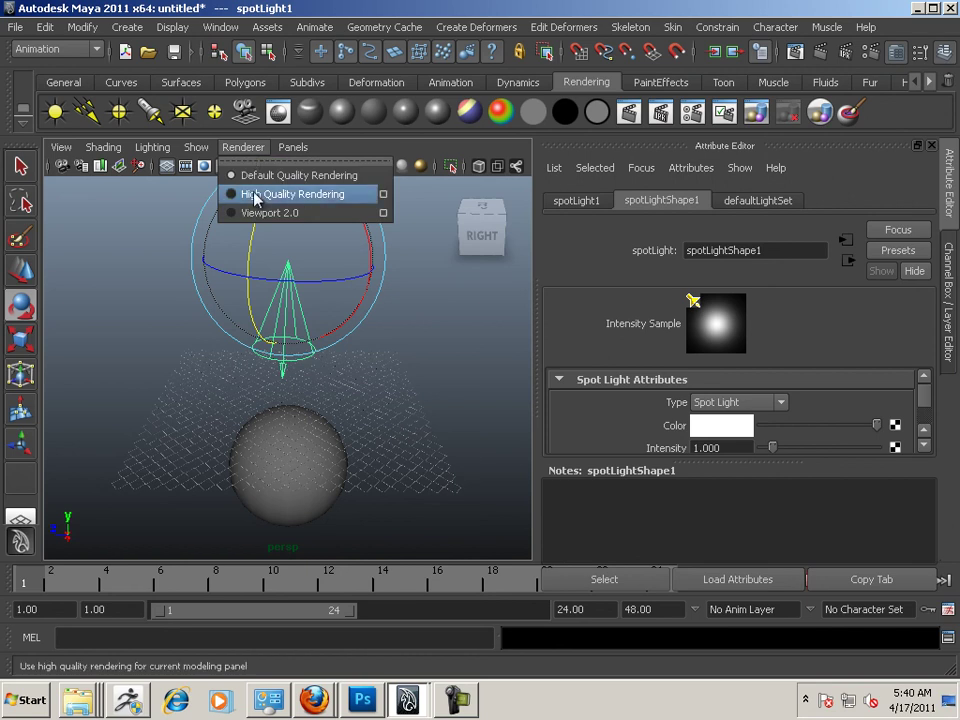
{"action": "left_click", "coordinate": [255, 195]}
{"action": "left_click_drag", "start_coordinate": [381, 315], "coordinate": [279, 339], "text": "alt"}
{"action": "right_click_drag", "start_coordinate": [279, 339], "coordinate": [281, 339], "text": "alt"}
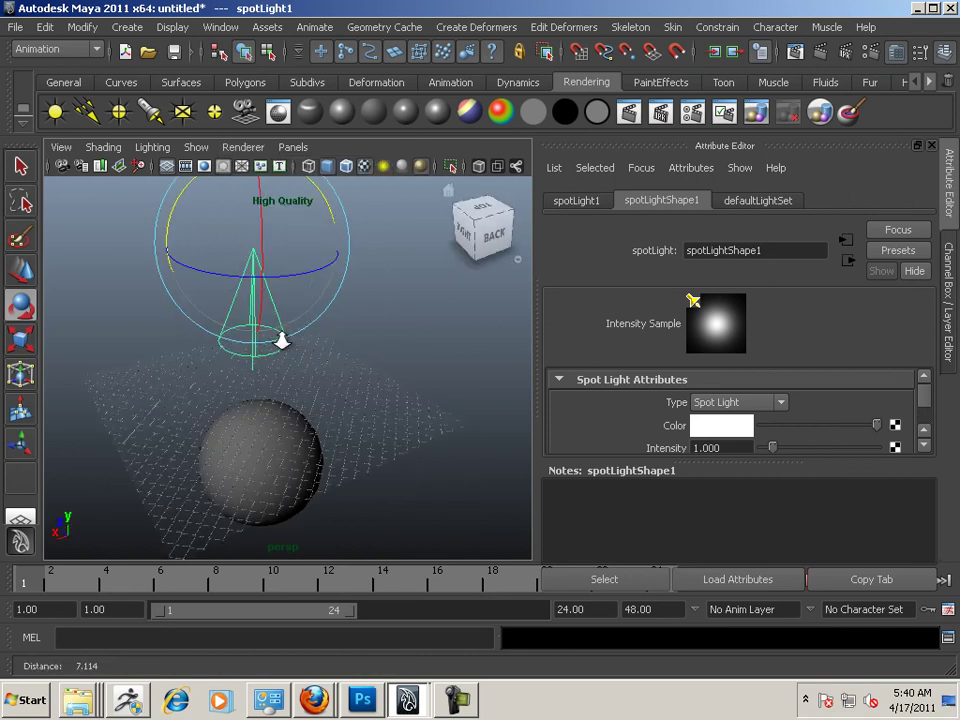
{"action": "middle_click_drag", "start_coordinate": [281, 339], "coordinate": [312, 364], "text": "alt"}
{"action": "left_click_drag", "start_coordinate": [312, 364], "coordinate": [285, 360], "text": "alt"}
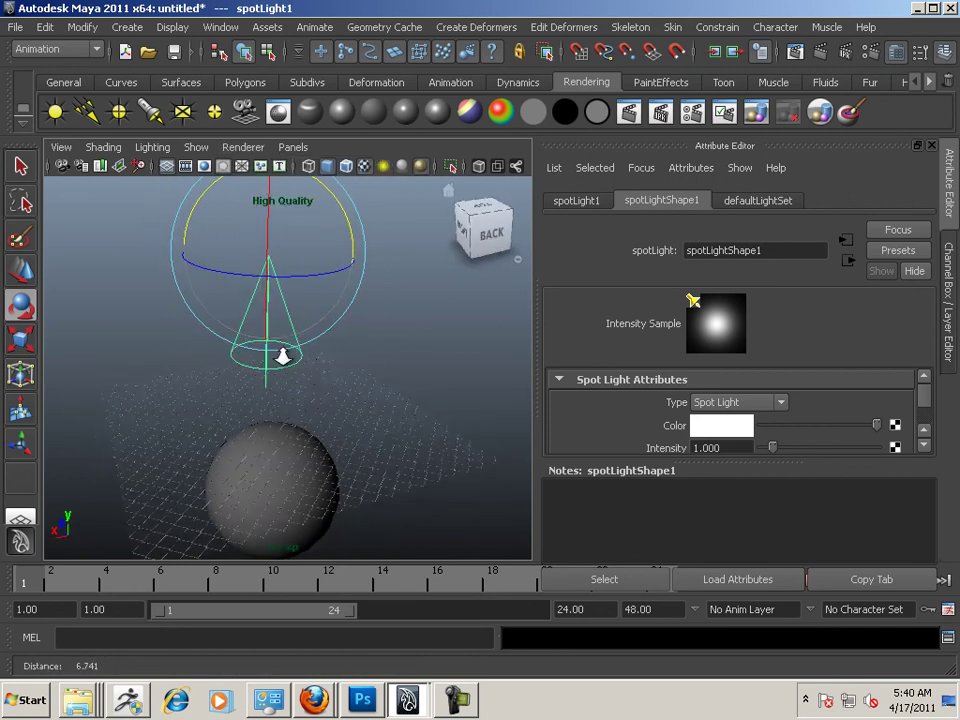
Raise the spot light to about 3.14 in Translate Y and close the Attribute Editor.
{"action": "left_click", "coordinate": [21, 271]}
{"action": "left_click_drag", "start_coordinate": [296, 275], "coordinate": [262, 297], "text": "alt"}
{"action": "left_click_drag", "start_coordinate": [264, 251], "coordinate": [261, 190]}
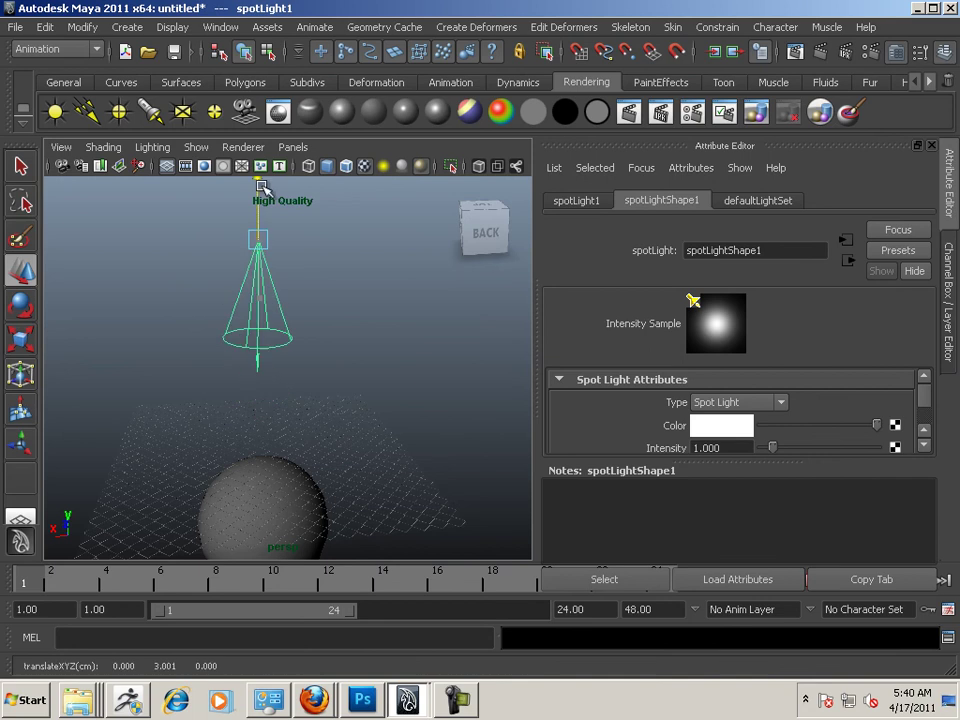
{"action": "left_click_drag", "start_coordinate": [211, 279], "coordinate": [199, 300], "text": "alt"}
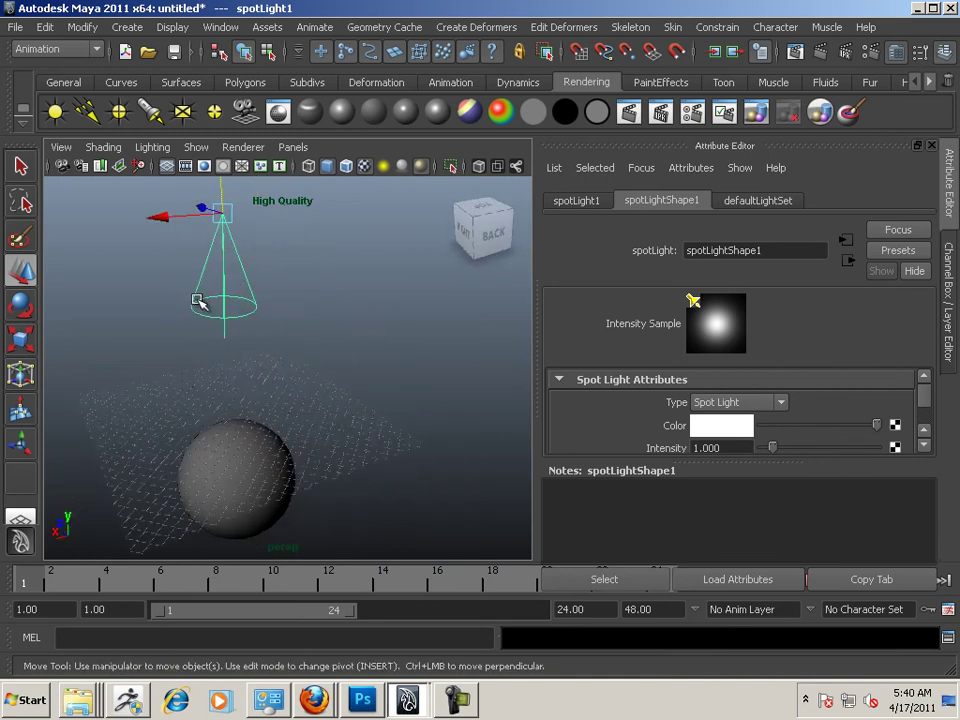
{"action": "right_click_drag", "start_coordinate": [199, 300], "coordinate": [280, 367], "text": "alt"}
{"action": "left_click_drag", "start_coordinate": [280, 367], "coordinate": [279, 304], "text": "alt"}
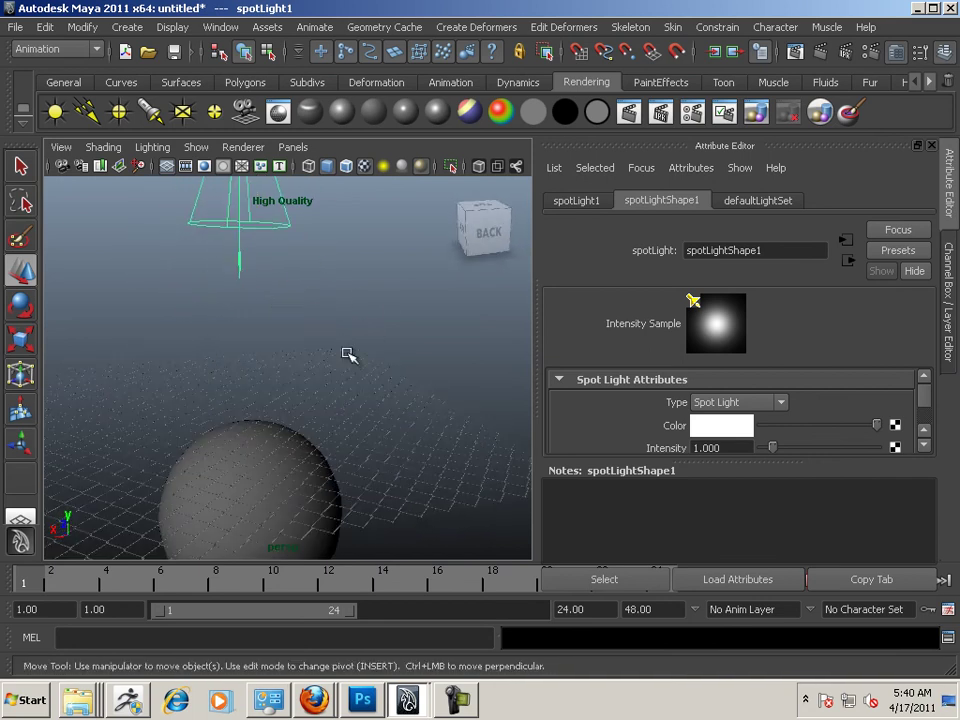
{"action": "left_click", "coordinate": [931, 146]}
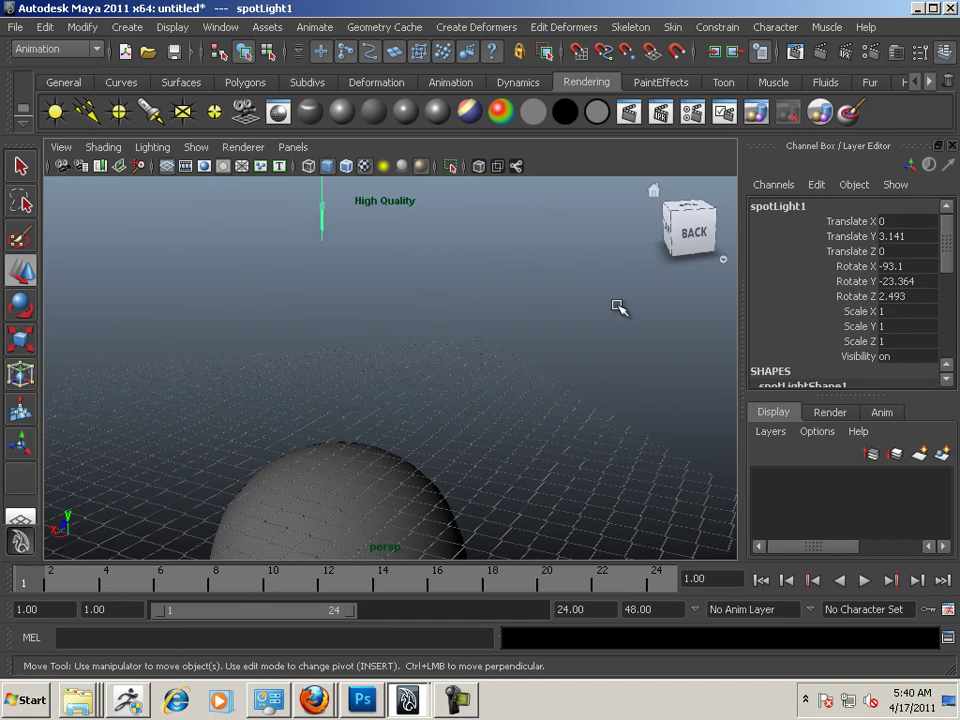
{"action": "left_click_drag", "start_coordinate": [619, 306], "coordinate": [490, 340], "text": "alt"}
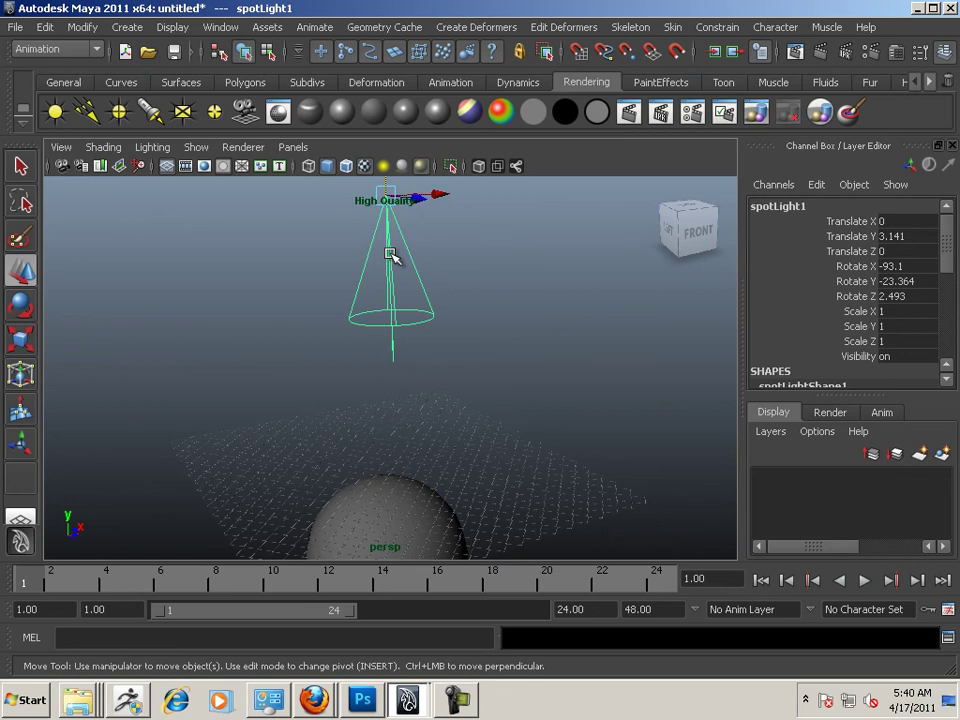
Enable Use Ray Trace Shadows in the spot light's raytrace shadow attributes.
{"action": "left_click", "coordinate": [895, 55]}
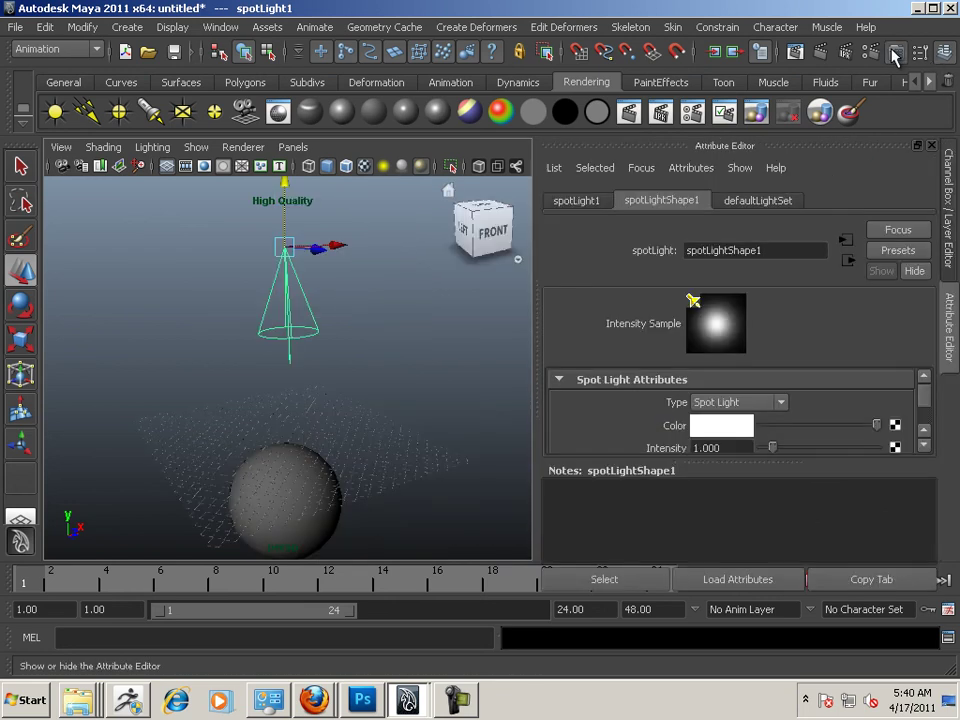
{"action": "scroll", "coordinate": [748, 426], "scroll_direction": "down", "scroll_amount": 5}
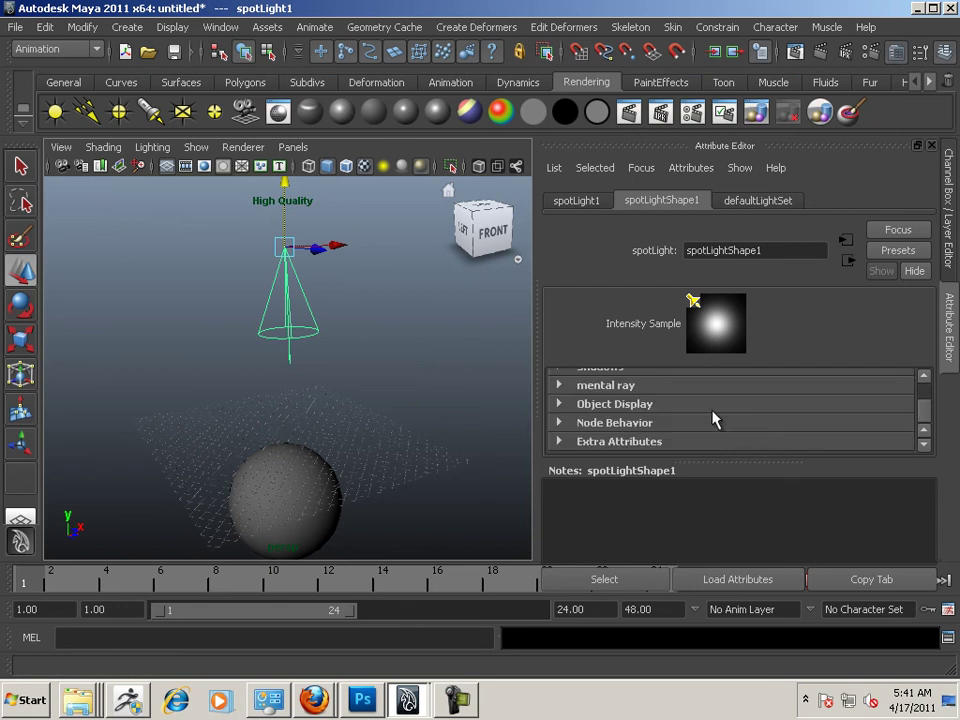
{"action": "scroll", "coordinate": [672, 424], "scroll_direction": "up", "scroll_amount": 2}
{"action": "left_click", "coordinate": [565, 424]}
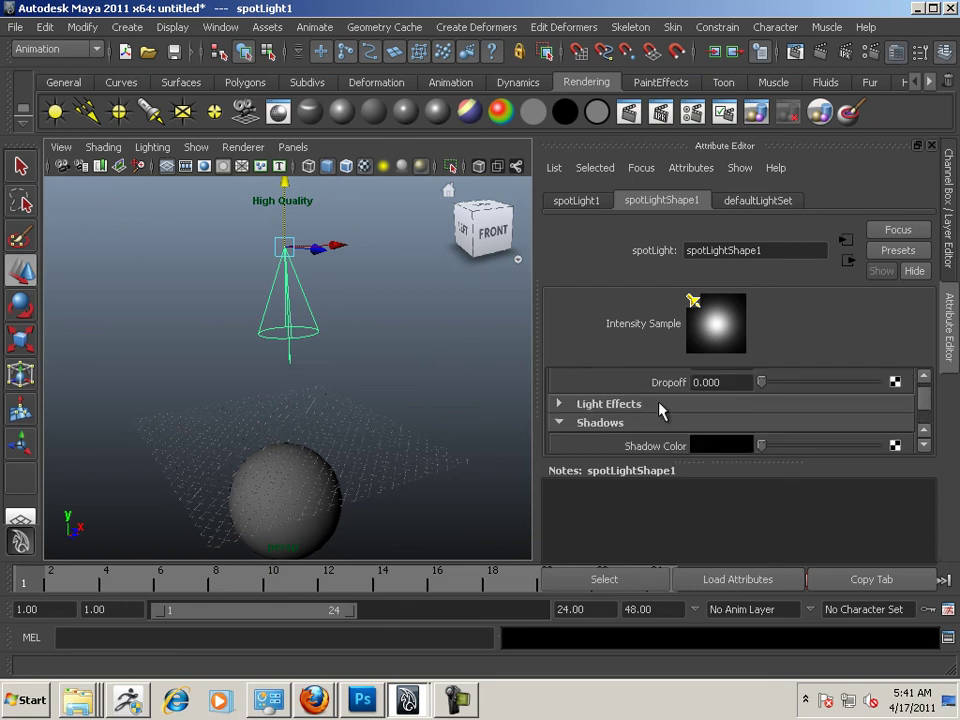
{"action": "scroll", "coordinate": [657, 407], "scroll_direction": "down", "scroll_amount": 5}
{"action": "scroll", "coordinate": [655, 407], "scroll_direction": "down", "scroll_amount": 8}
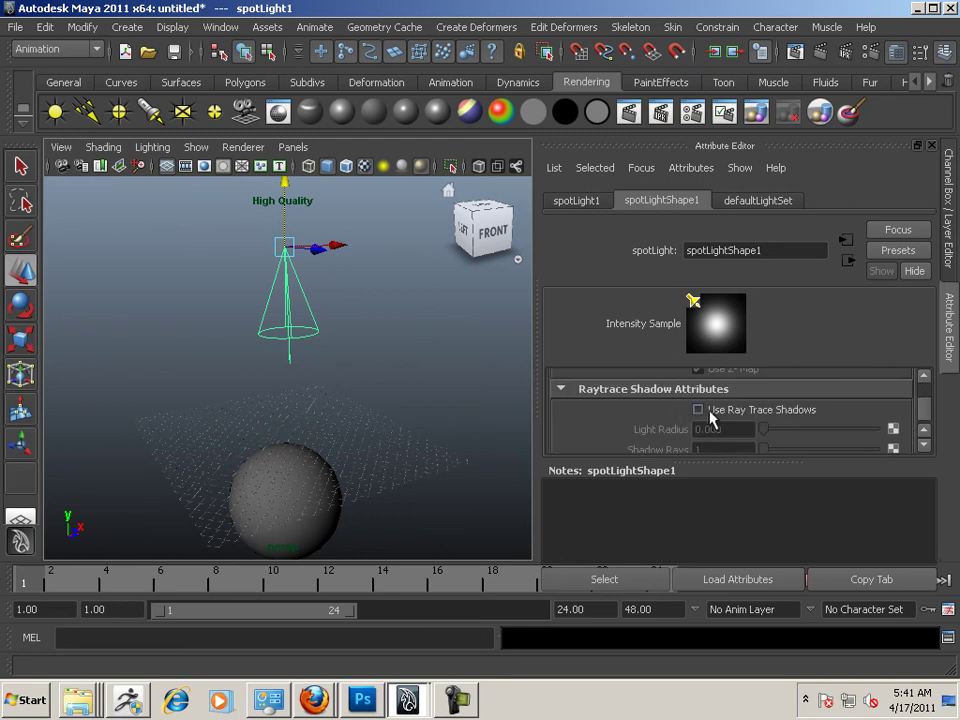
{"action": "left_click", "coordinate": [698, 411]}
{"action": "scroll", "coordinate": [697, 416], "scroll_direction": "up", "scroll_amount": 6}
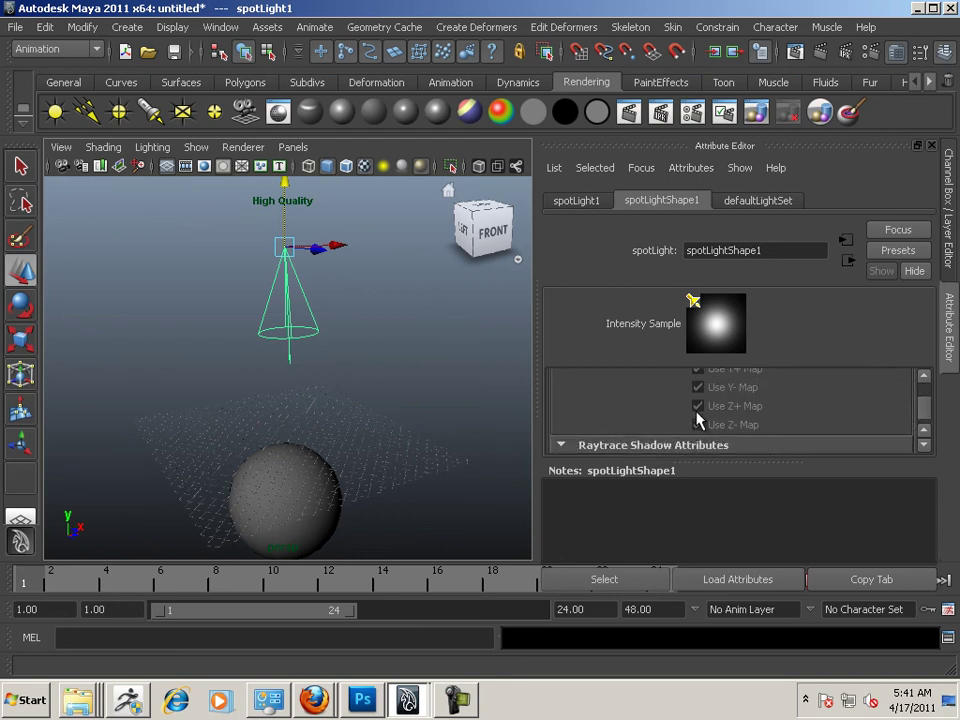
{"action": "scroll", "coordinate": [697, 424], "scroll_direction": "up", "scroll_amount": 2}
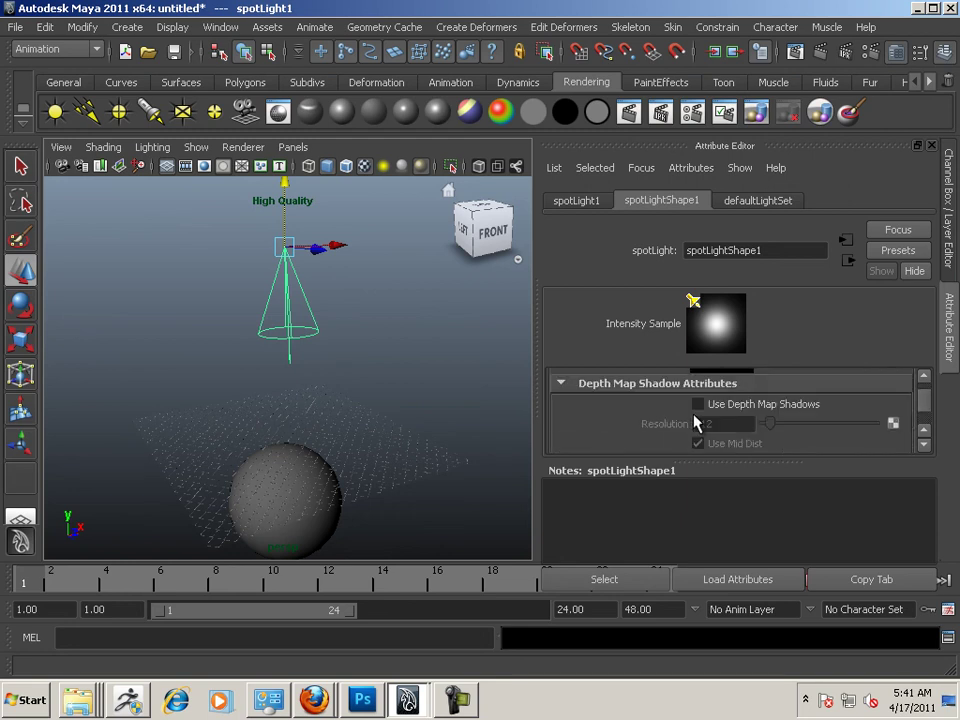
{"action": "scroll", "coordinate": [694, 420], "scroll_direction": "down", "scroll_amount": 8}
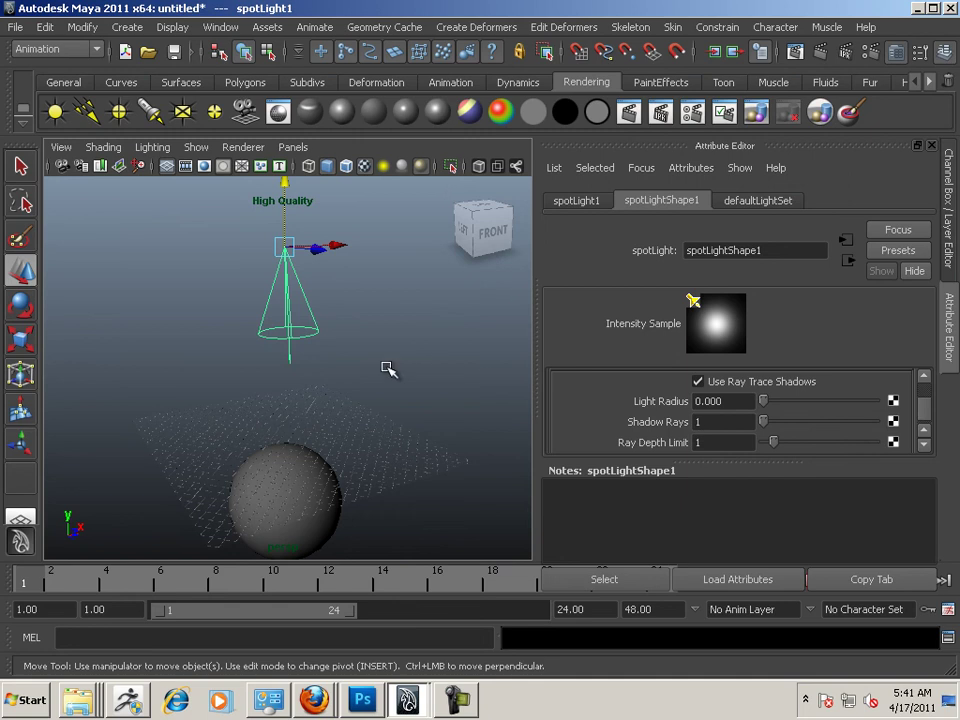
In the render settings, keep Maya Software as the renderer and set the anti-aliasing quality to Production quality.
{"action": "left_click", "coordinate": [694, 113]}
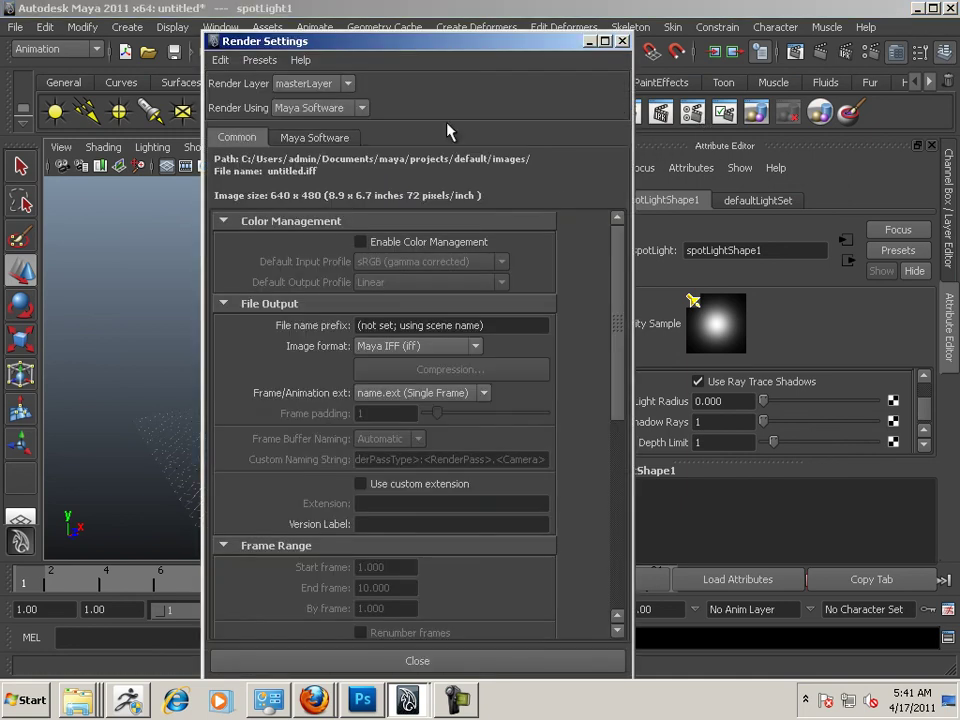
{"action": "left_click", "coordinate": [340, 107]}
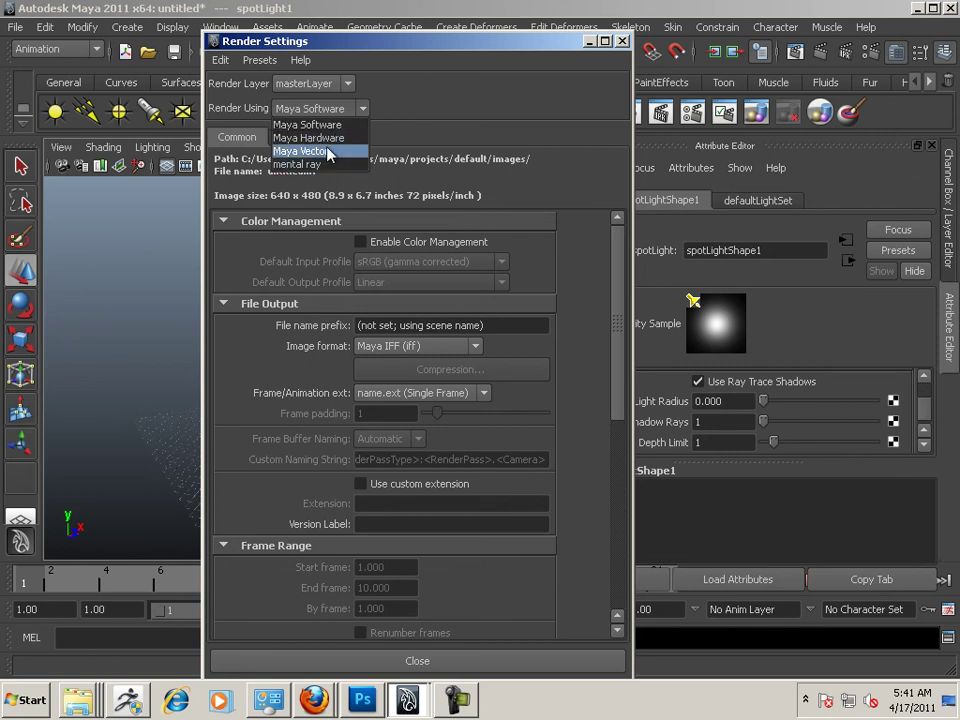
{"action": "left_click", "coordinate": [322, 125]}
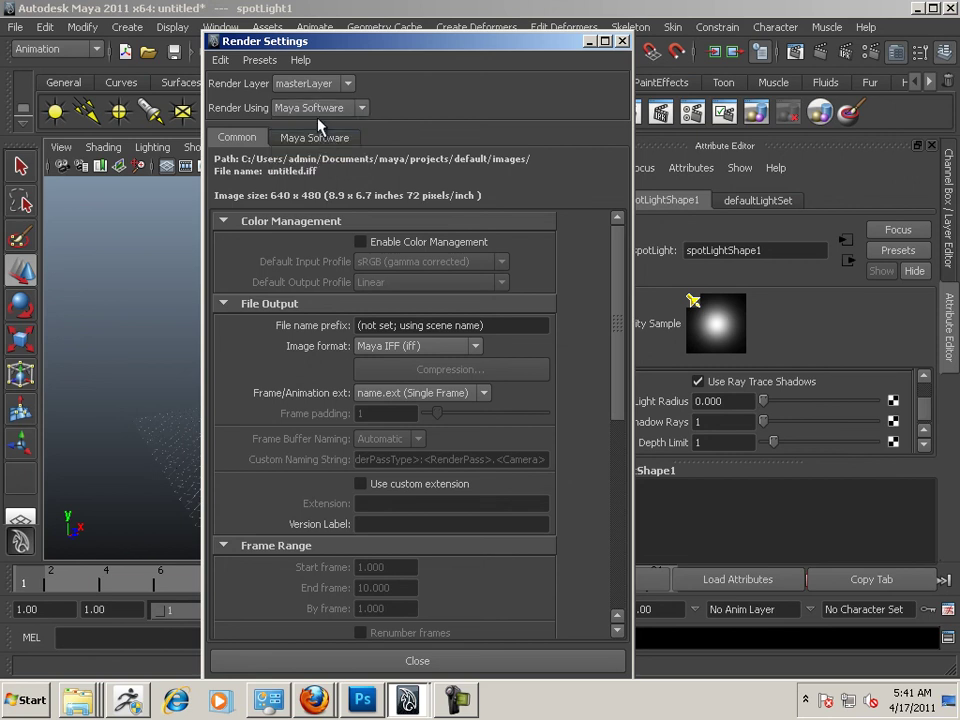
{"action": "left_click", "coordinate": [305, 139]}
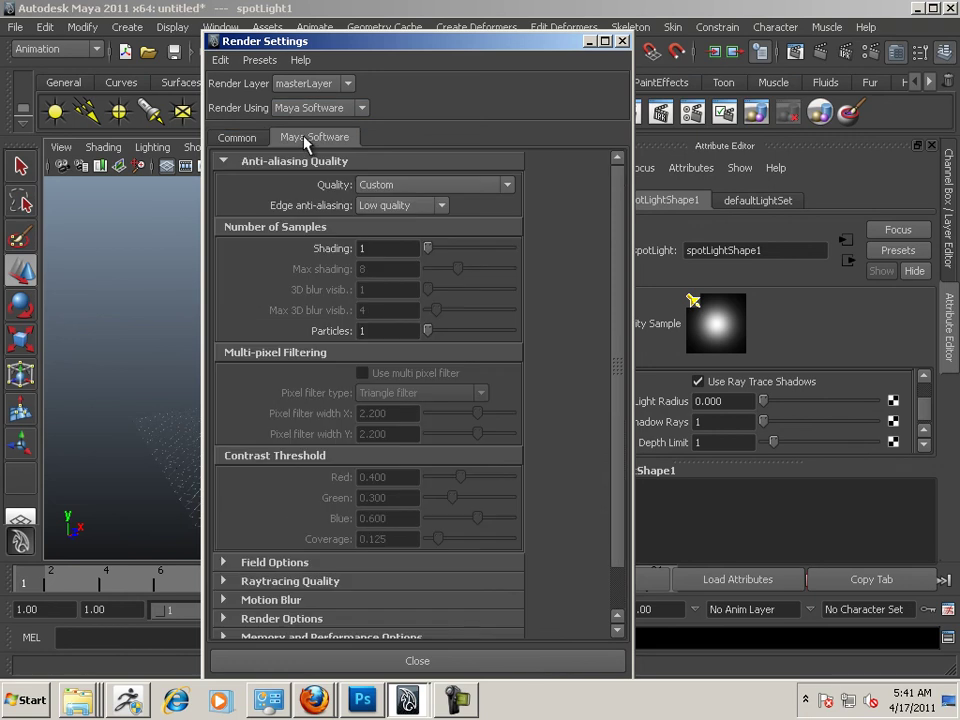
{"action": "left_click", "coordinate": [429, 190]}
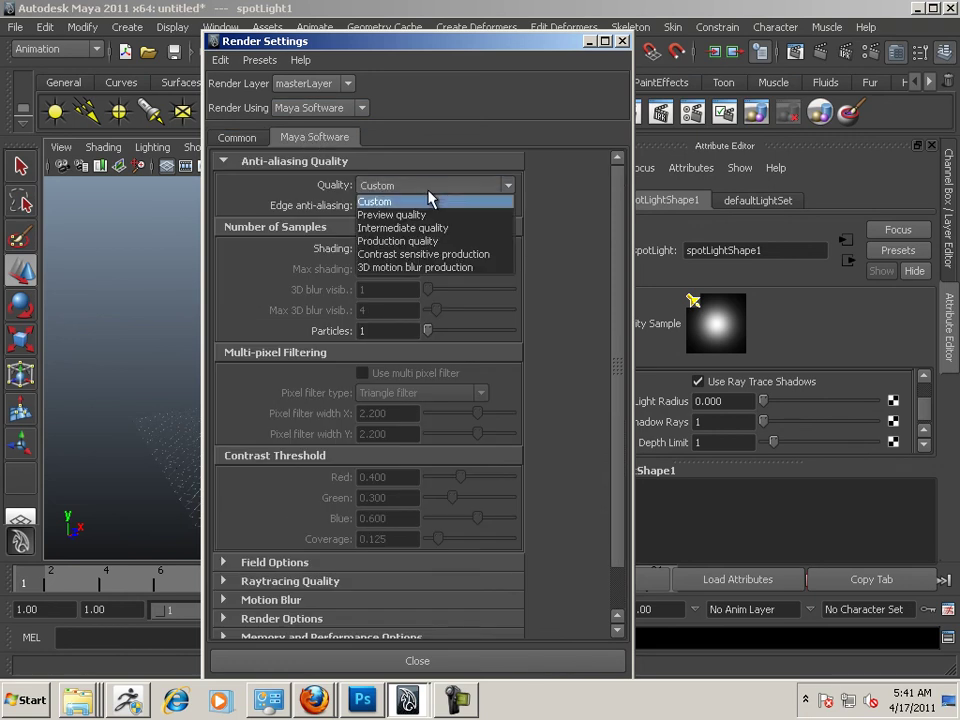
{"action": "left_click", "coordinate": [435, 246]}
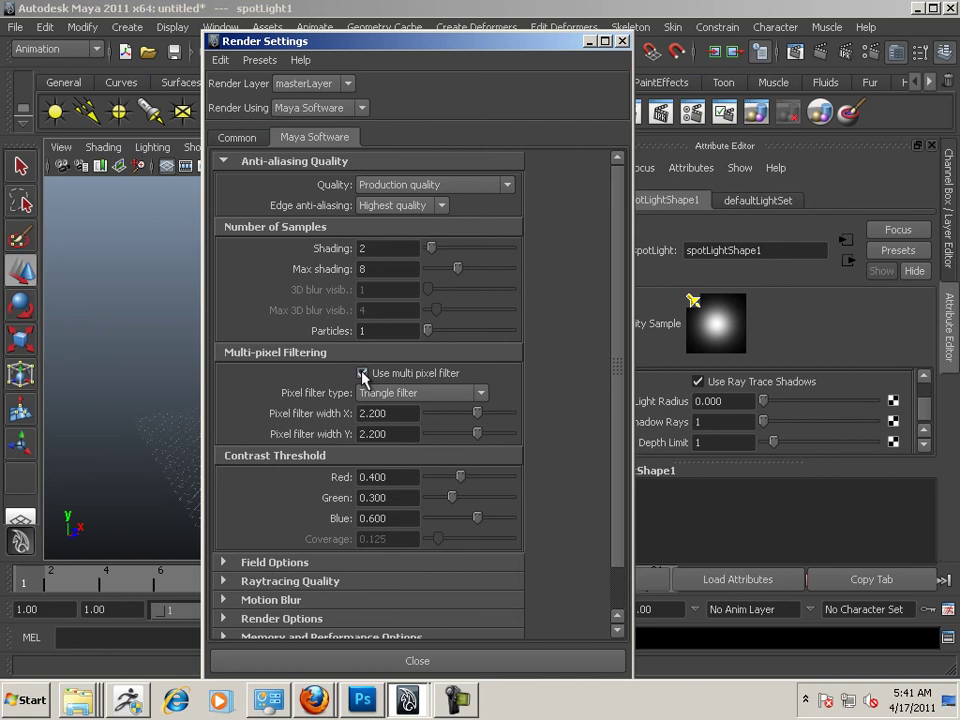
Enable Raytracing under the Maya Software raytracing quality options and close the render settings.
{"action": "scroll", "coordinate": [363, 375], "scroll_direction": "down", "scroll_amount": 2}
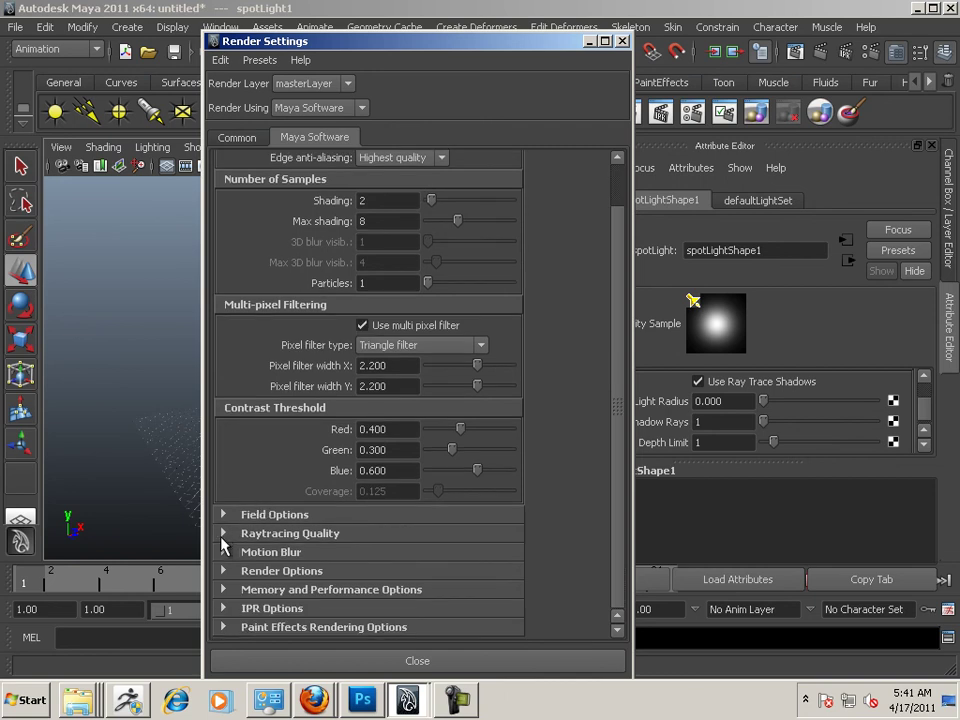
{"action": "left_click", "coordinate": [225, 535]}
{"action": "left_click", "coordinate": [360, 554]}
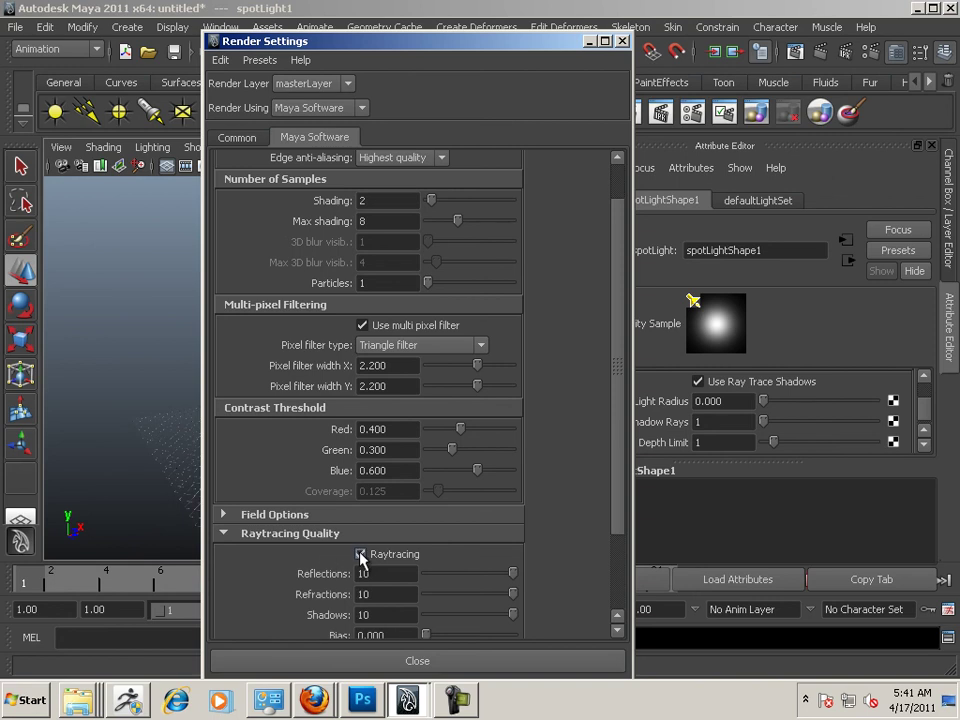
{"action": "scroll", "coordinate": [377, 571], "scroll_direction": "down", "scroll_amount": 2}
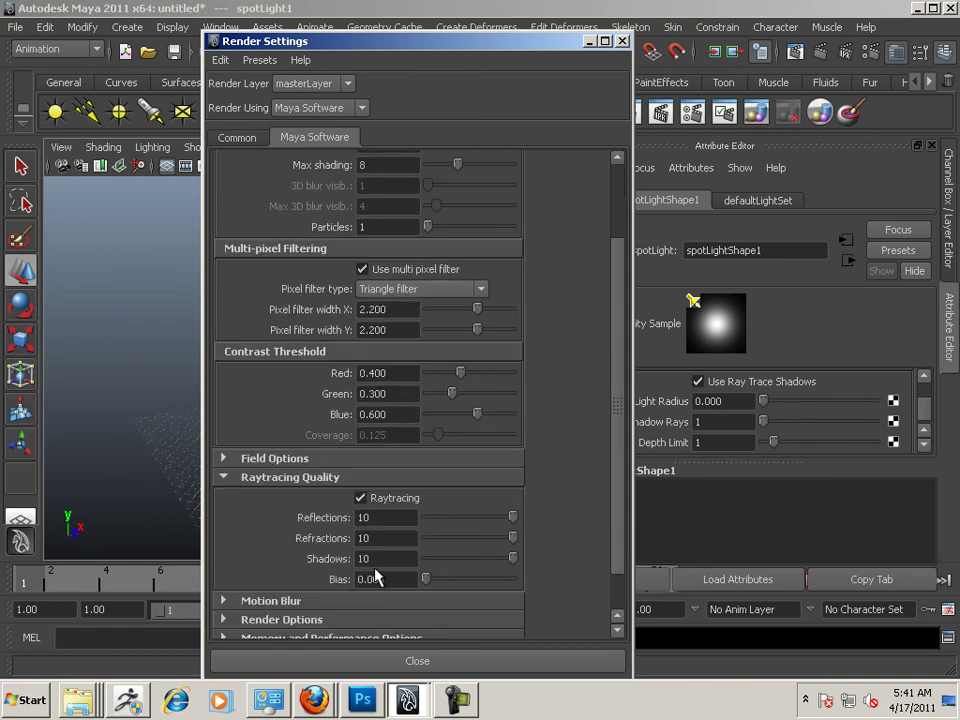
{"action": "left_click", "coordinate": [621, 41]}
Render the perspective view to check the fence's shadows on the sphere, then close the render window.
{"action": "left_click_drag", "start_coordinate": [285, 272], "coordinate": [387, 327], "text": "alt"}
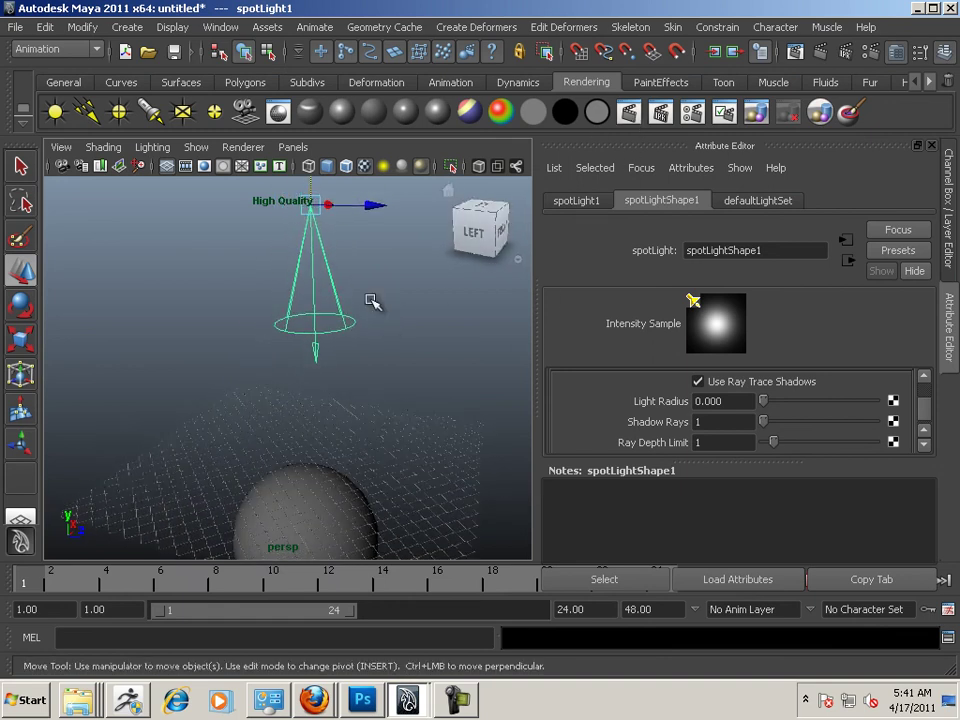
{"action": "left_click_drag", "start_coordinate": [373, 302], "coordinate": [403, 276], "text": "alt"}
{"action": "left_click", "coordinate": [626, 116]}
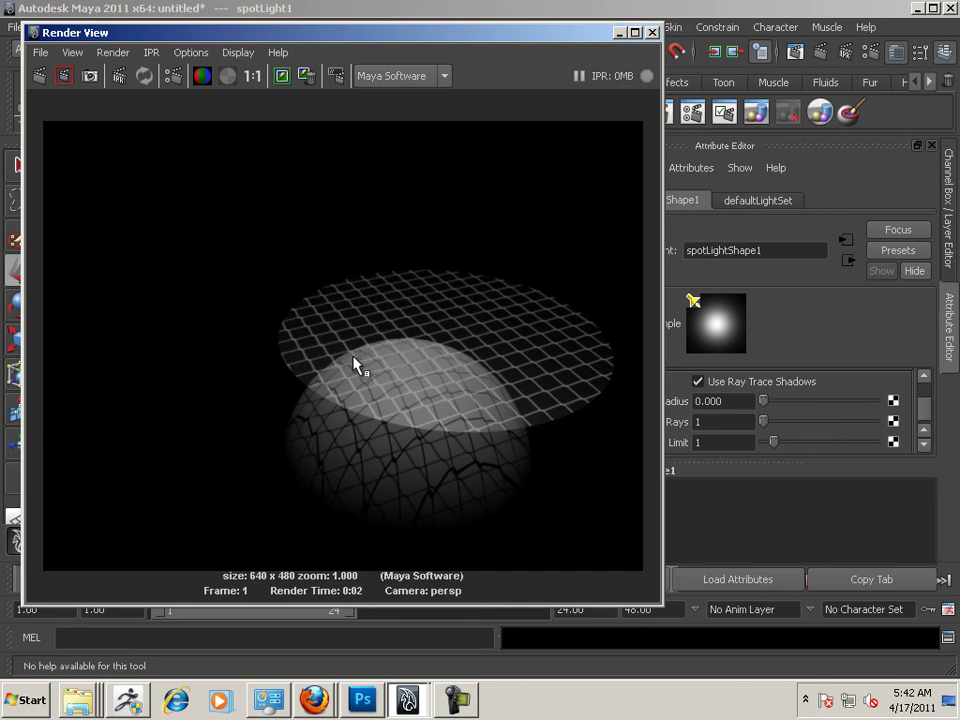
{"action": "left_click", "coordinate": [652, 33]}
Examine the chain-link plane over the sphere from several angles and up close in the perspective viewport.
{"action": "right_click_drag", "start_coordinate": [418, 311], "coordinate": [314, 316], "text": "alt"}
{"action": "left_click_drag", "start_coordinate": [314, 316], "coordinate": [364, 306], "text": "alt"}
{"action": "middle_click_drag", "start_coordinate": [364, 306], "coordinate": [360, 300], "text": "alt"}
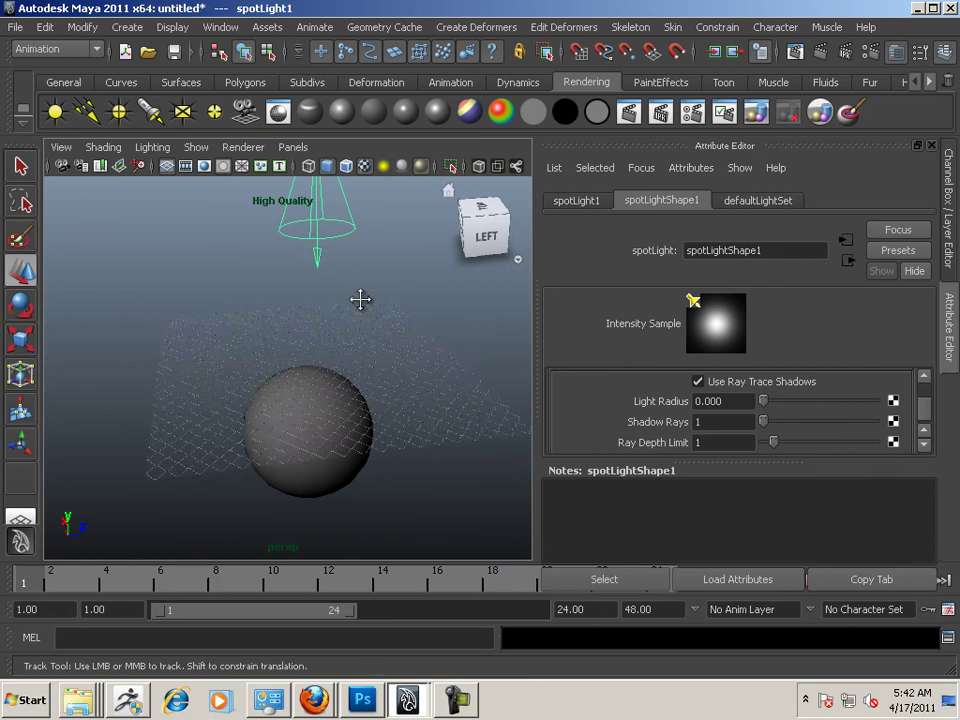
{"action": "right_click_drag", "start_coordinate": [360, 300], "coordinate": [435, 334], "text": "alt"}
{"action": "left_click_drag", "start_coordinate": [435, 334], "coordinate": [343, 339], "text": "alt"}
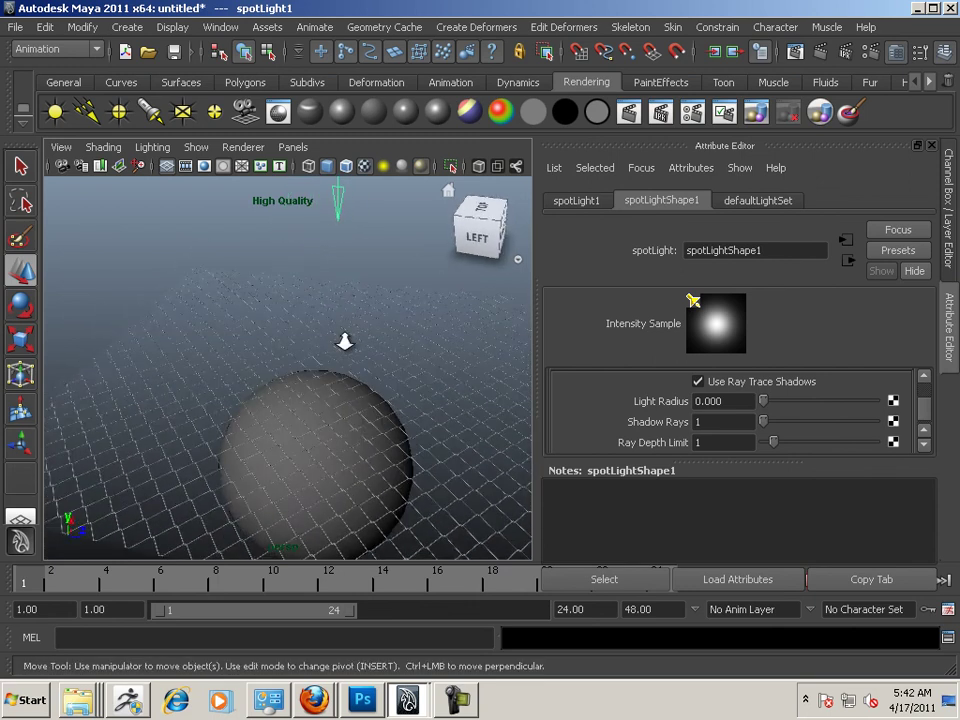
{"action": "right_click_drag", "start_coordinate": [343, 339], "coordinate": [390, 349], "text": "alt"}
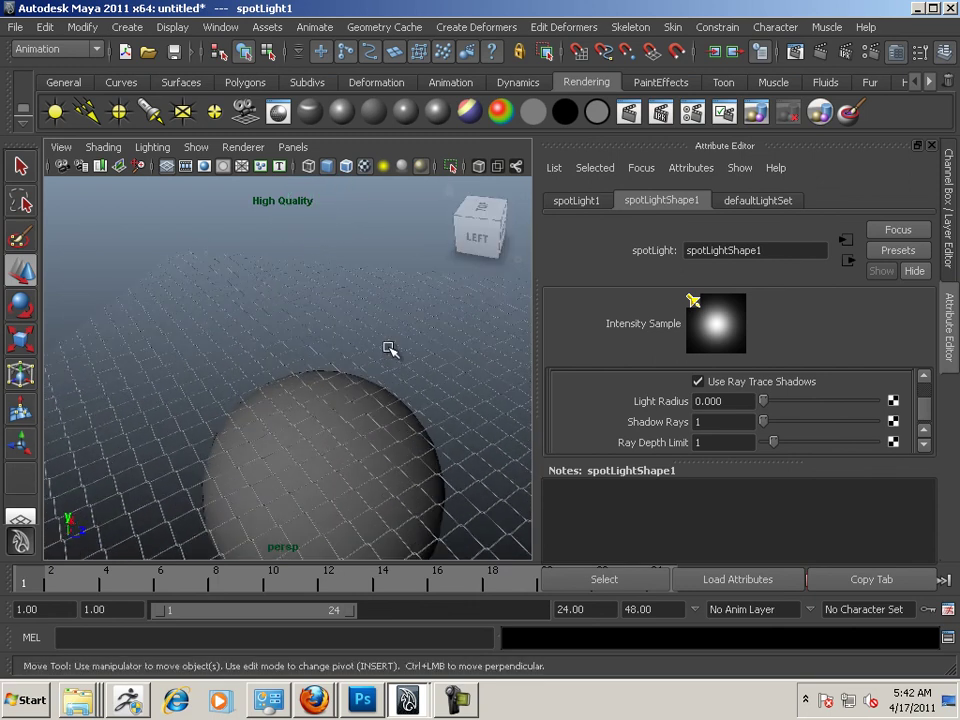